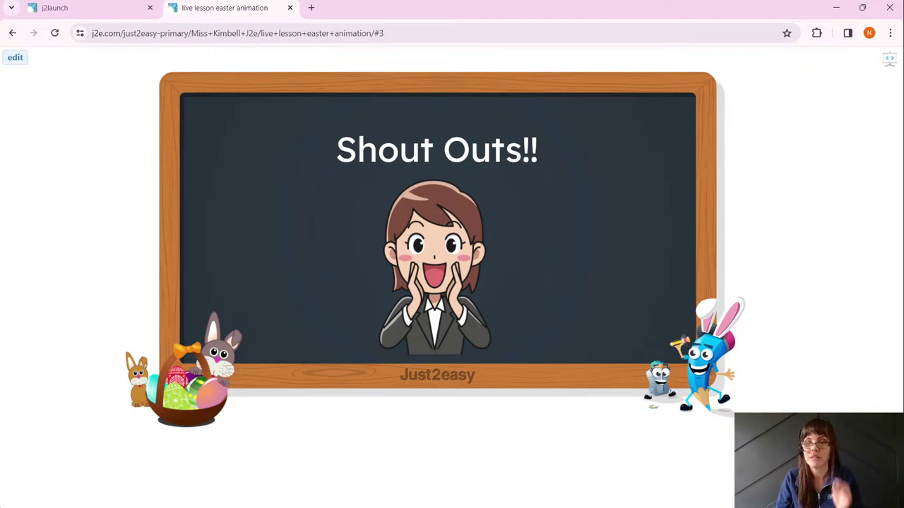
- Advance the lesson slides to the WAGOLLs page, play the woodland path Easter animation example and close it
key(Right)
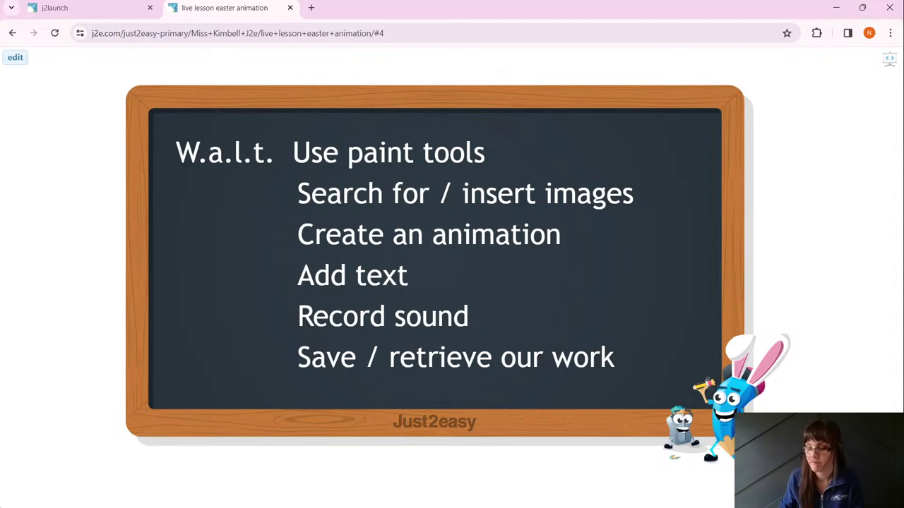
key(Right)
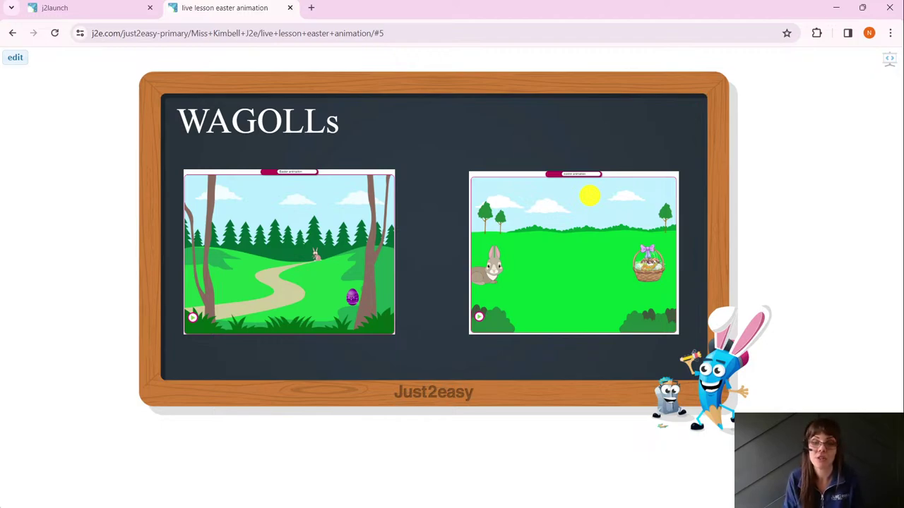
click(240, 242)
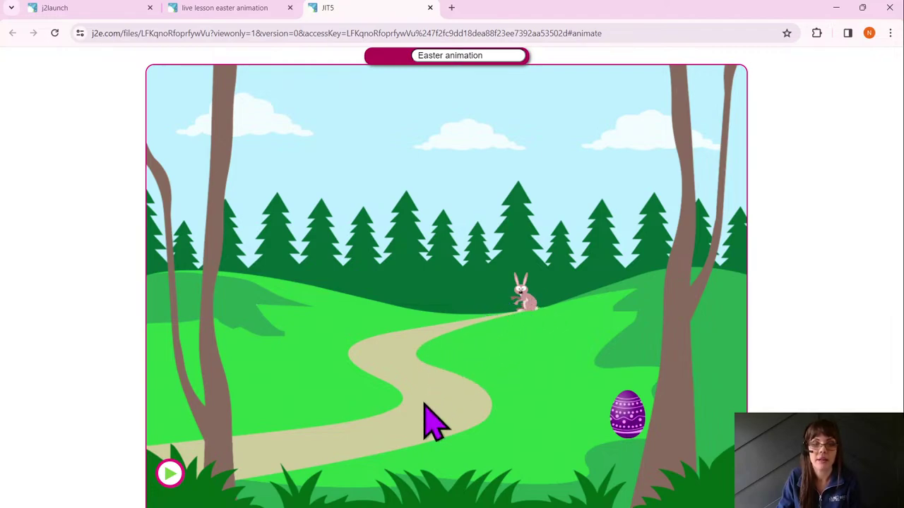
click(167, 480)
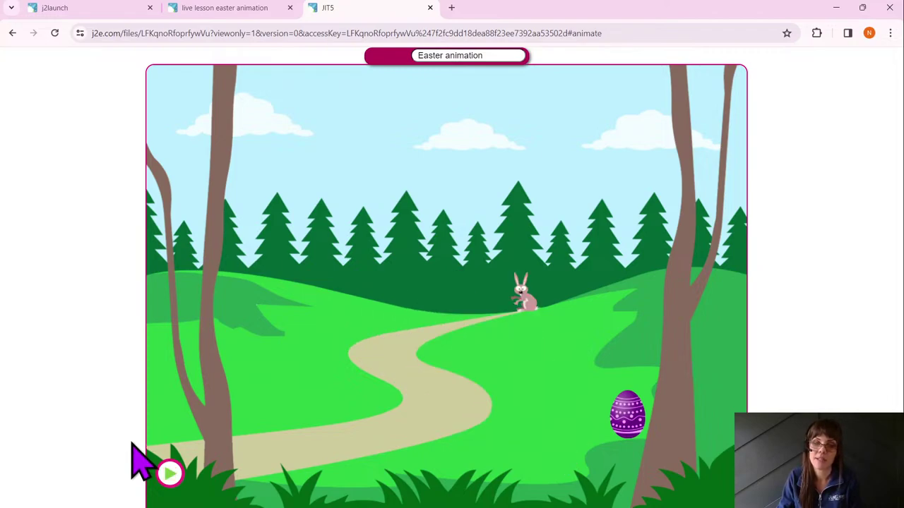
click(430, 8)
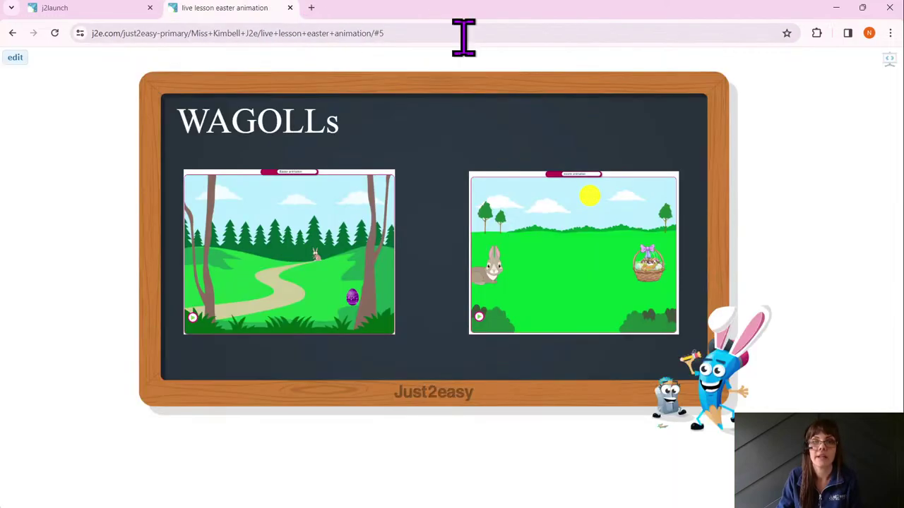
- Play the rabbit and egg basket animation example, close it and advance the lesson to the following slide
click(562, 290)
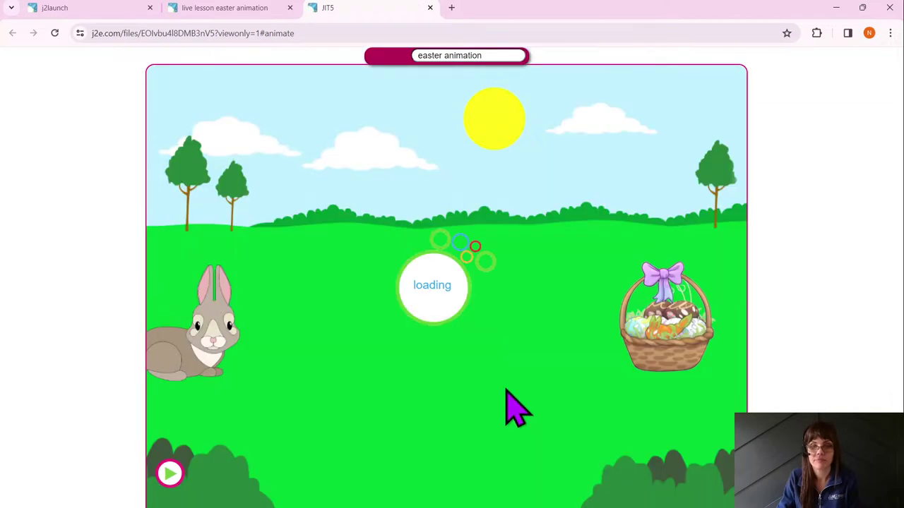
click(178, 476)
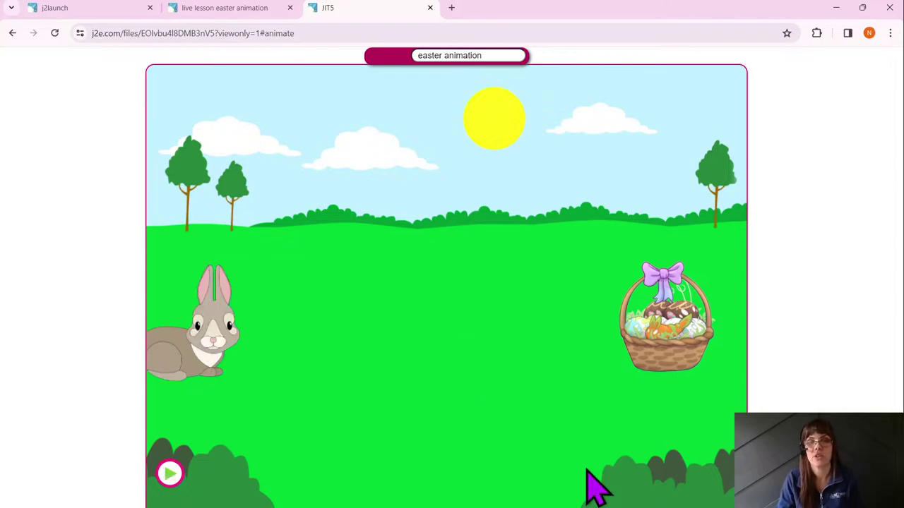
click(430, 7)
click(430, 7)
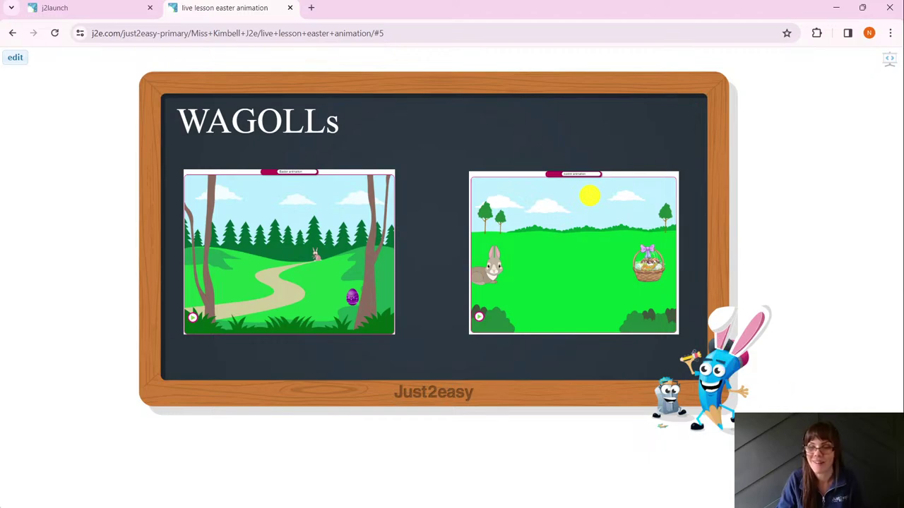
key(Right)
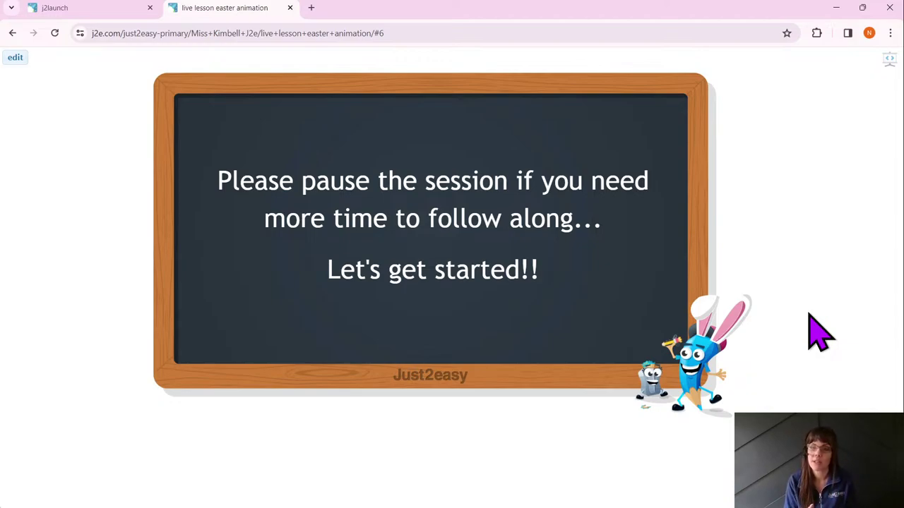
- Switch to j2launch, open JIT5 and go to its paint activity
click(47, 9)
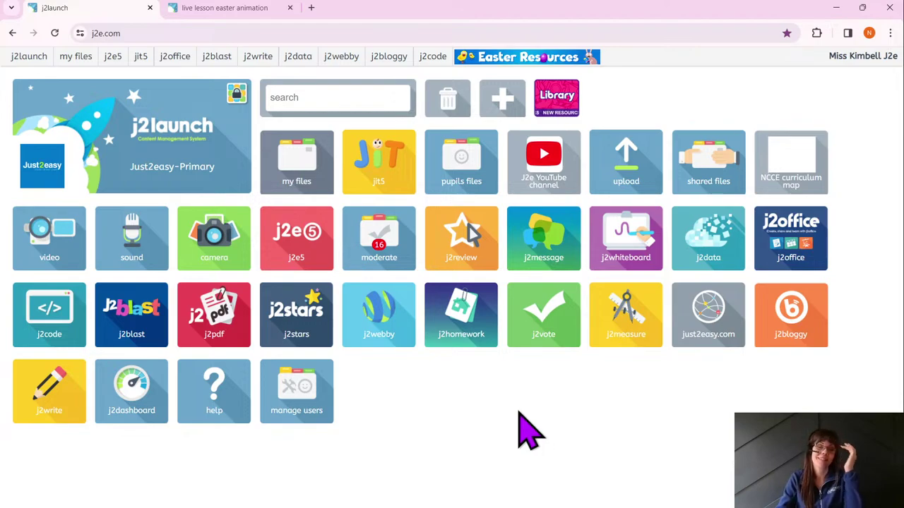
mouse_move(389, 186)
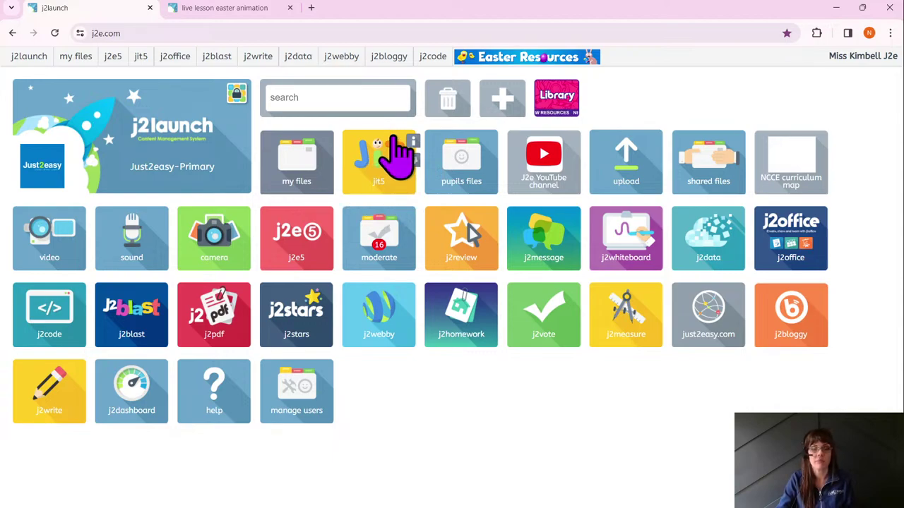
click(394, 177)
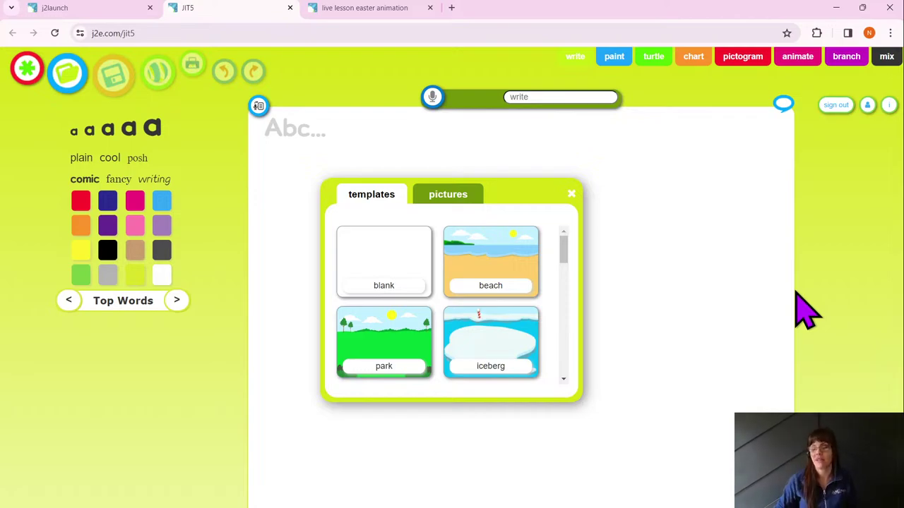
click(609, 59)
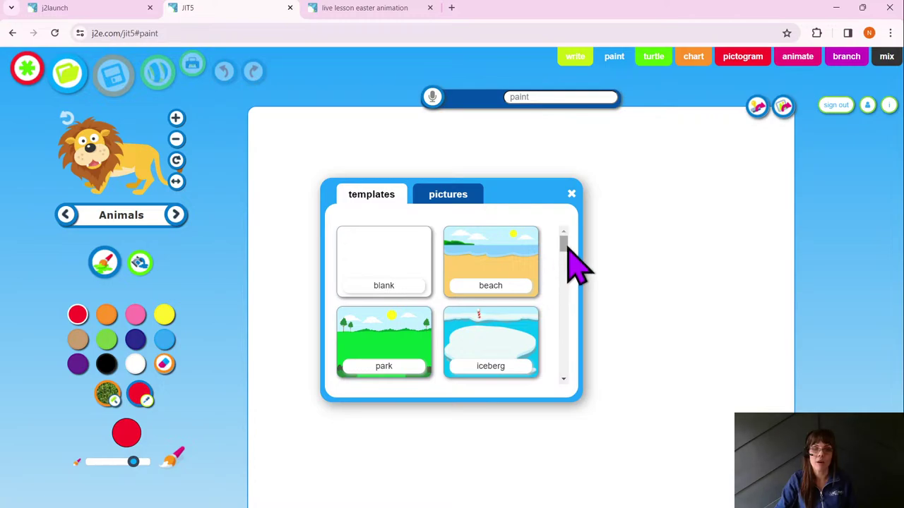
- Browse the paint templates and use the park background with the small trees and yellow sun
scroll(569, 261, down, 2)
drag(568, 259, 571, 285)
scroll(571, 285, down, 1)
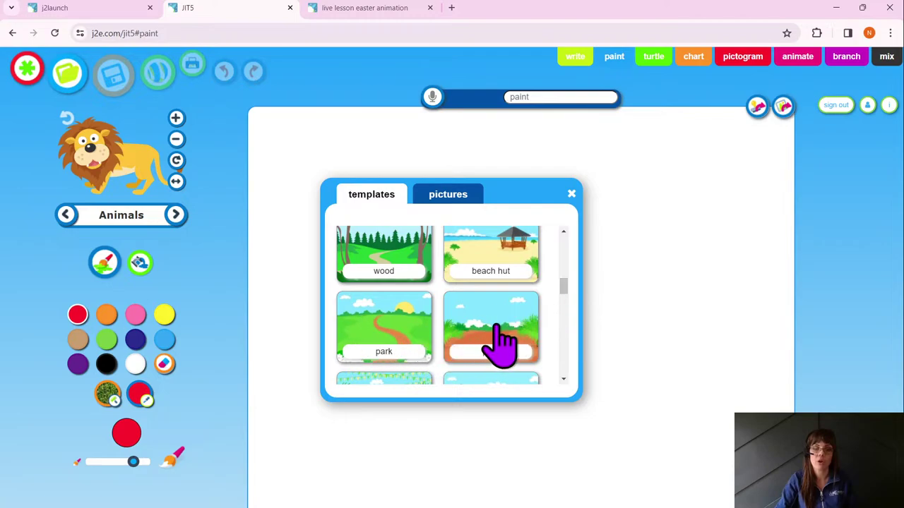
scroll(565, 296, down, 1)
scroll(572, 314, down, 3)
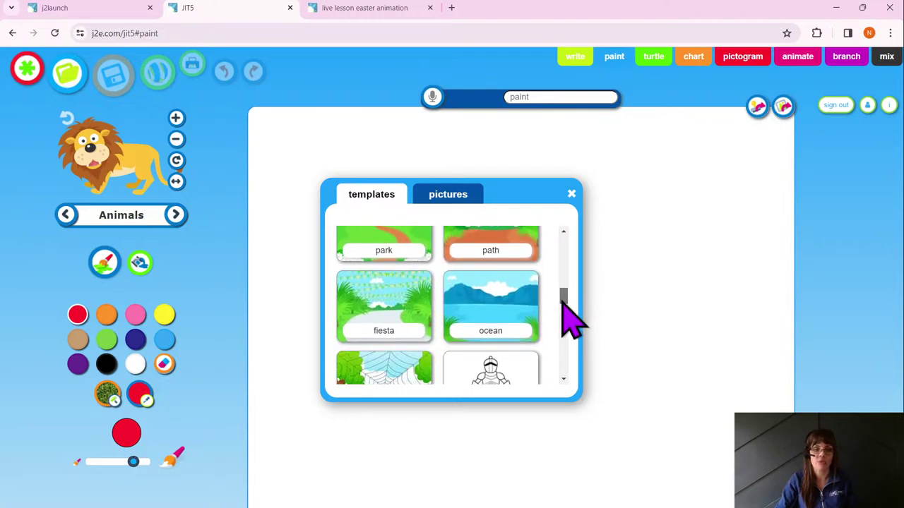
scroll(572, 311, up, 4)
drag(565, 290, 559, 252)
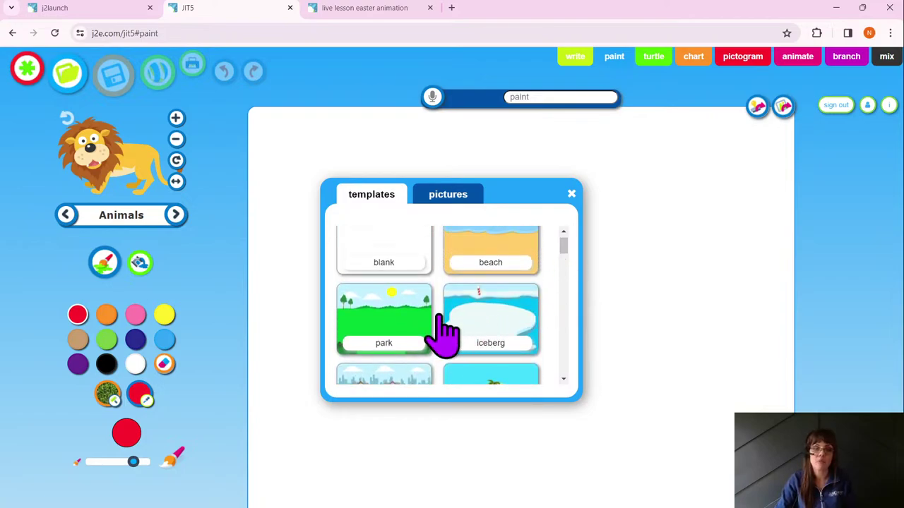
click(367, 326)
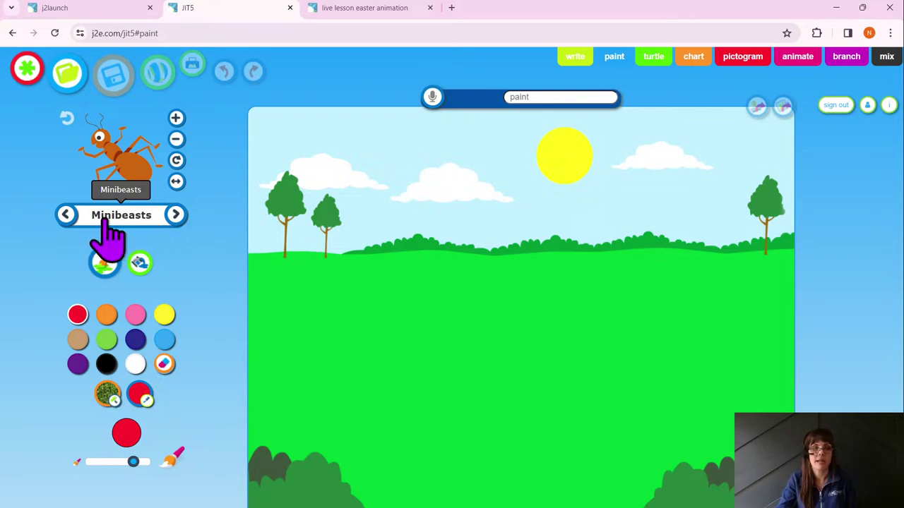
- Choose the broad light-green tree stamp from the Plants category
click(144, 232)
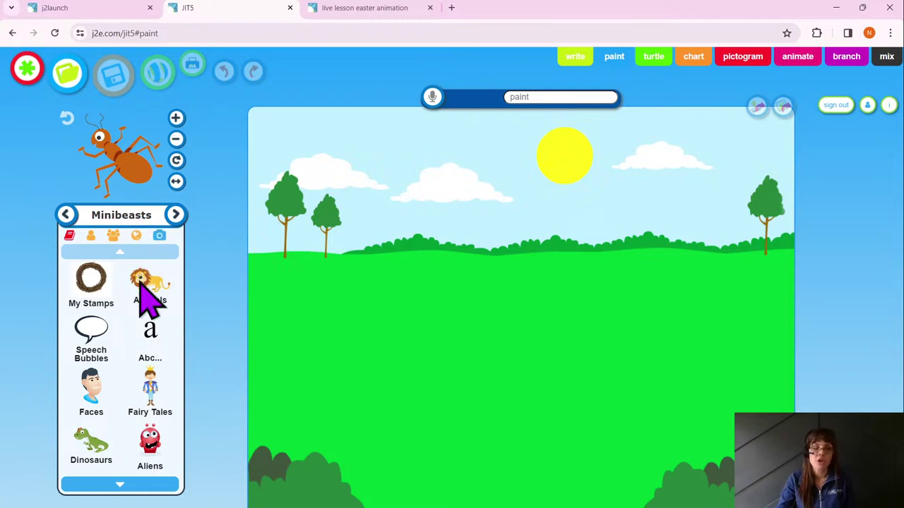
click(120, 486)
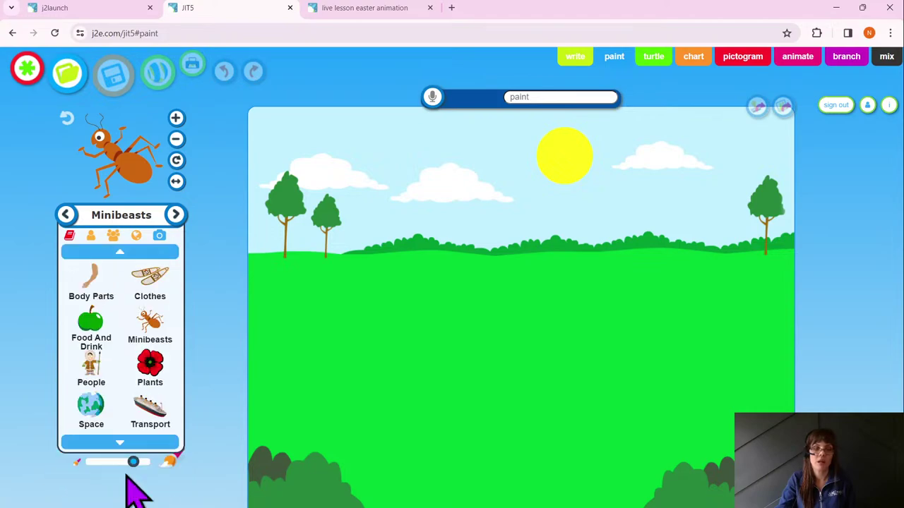
click(150, 371)
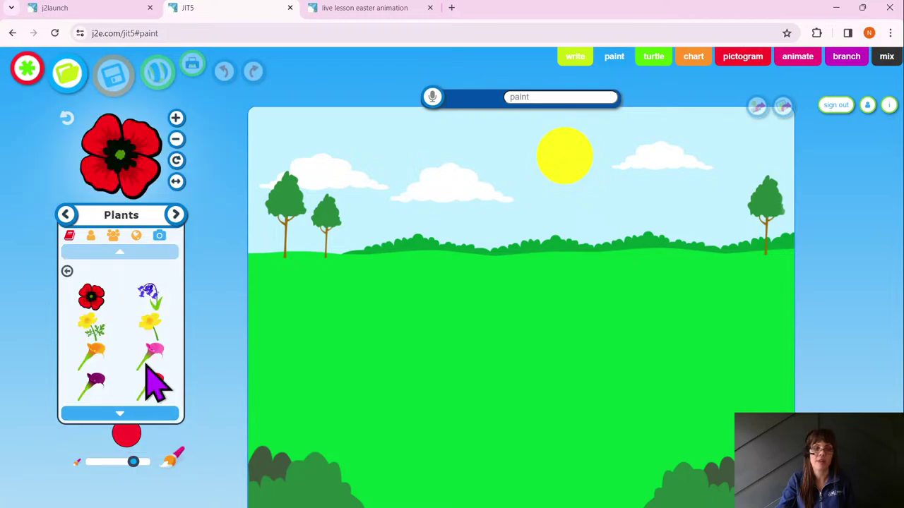
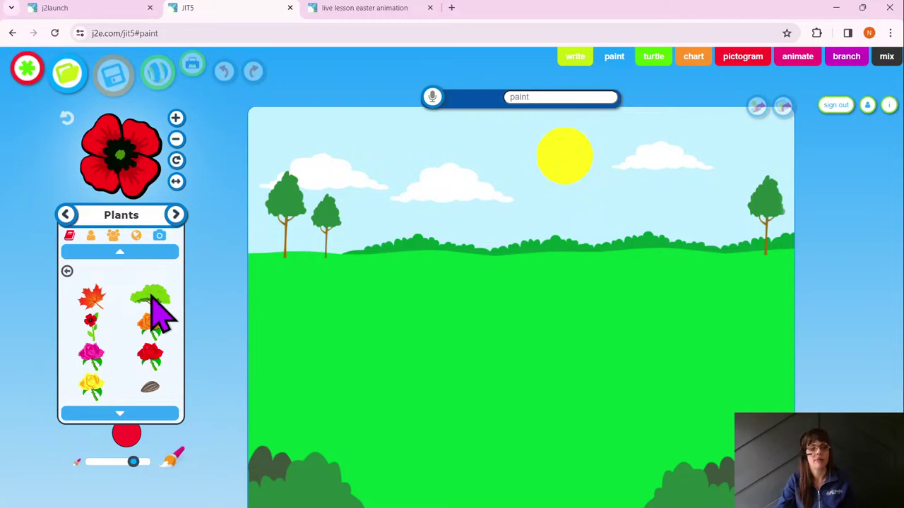
click(151, 298)
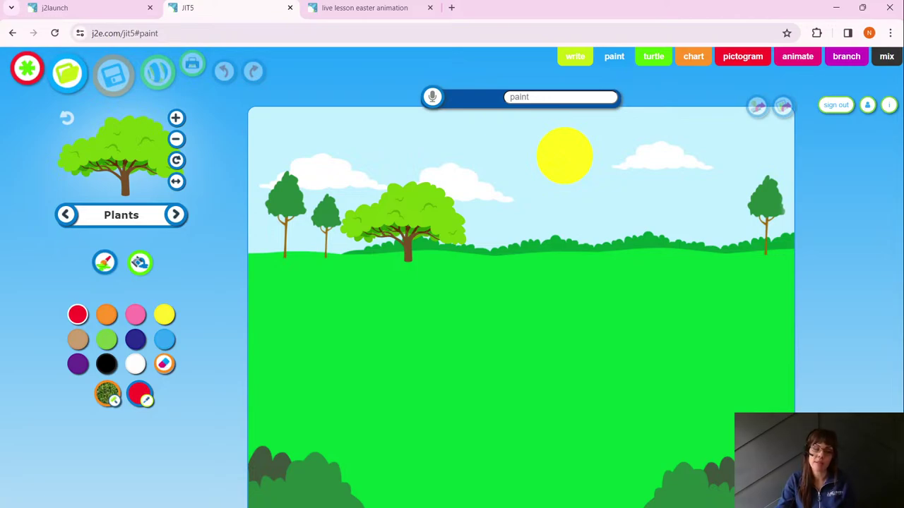
- Enlarge the tree stamp slightly and place two trees along the horizon, one on each side of the sun
drag(404, 219, 415, 219)
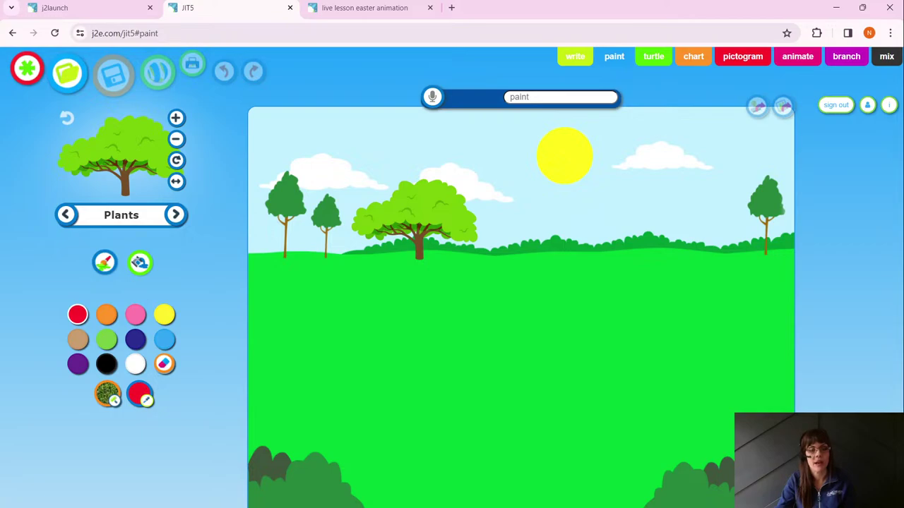
key(Delete)
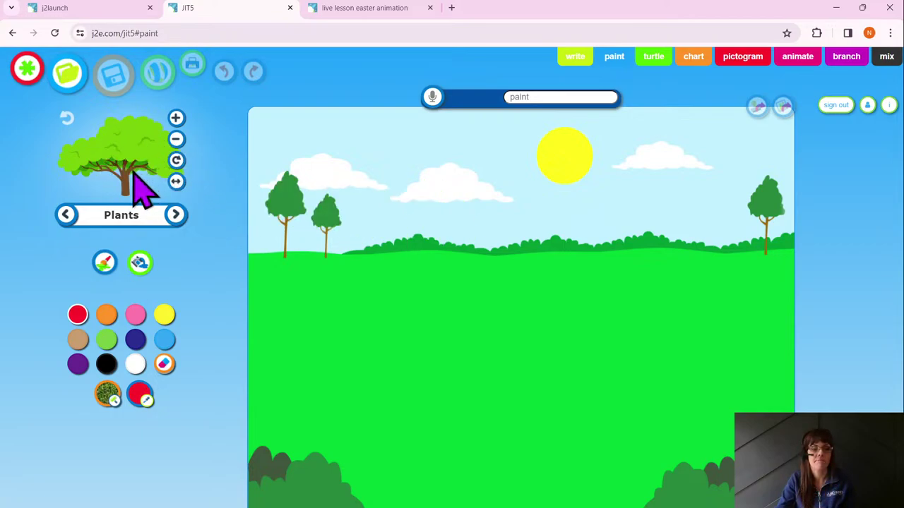
drag(161, 181, 228, 191)
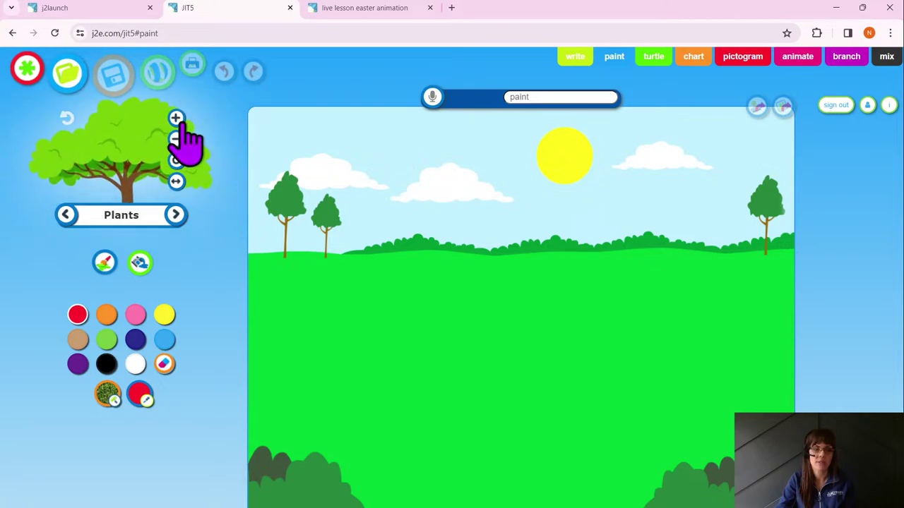
click(178, 118)
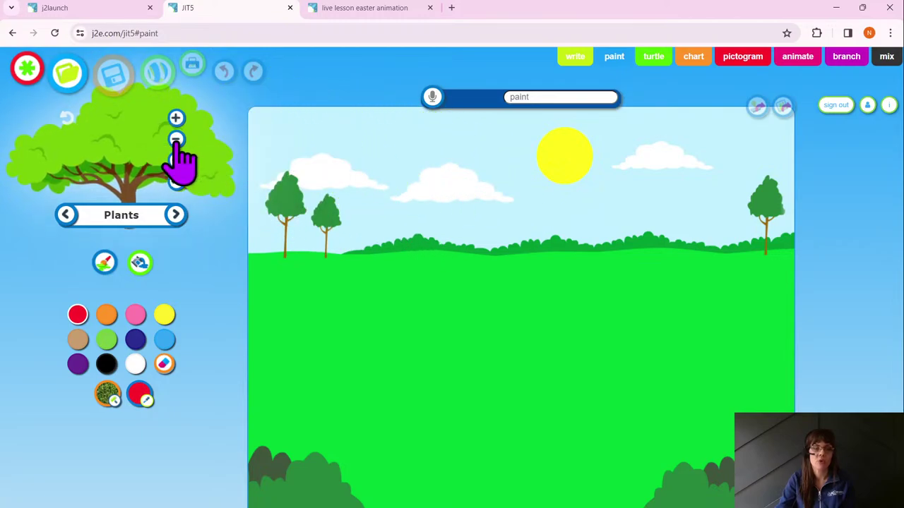
click(177, 140)
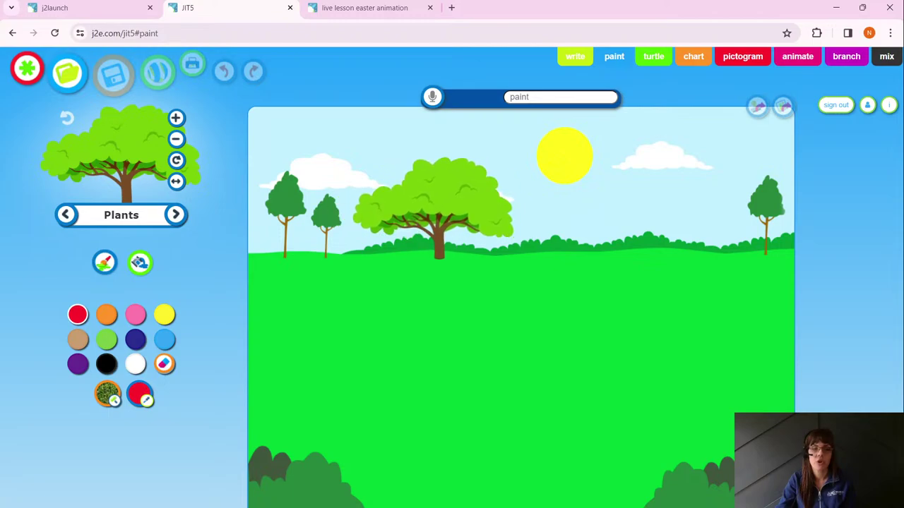
drag(433, 204, 681, 207)
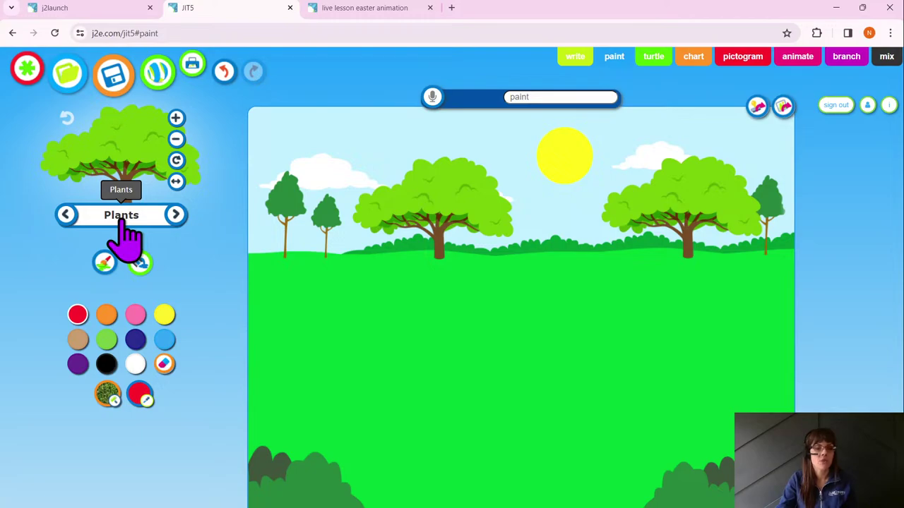
- Cycle through the Plants stamps to the yellow flower with a single bare stem
click(176, 220)
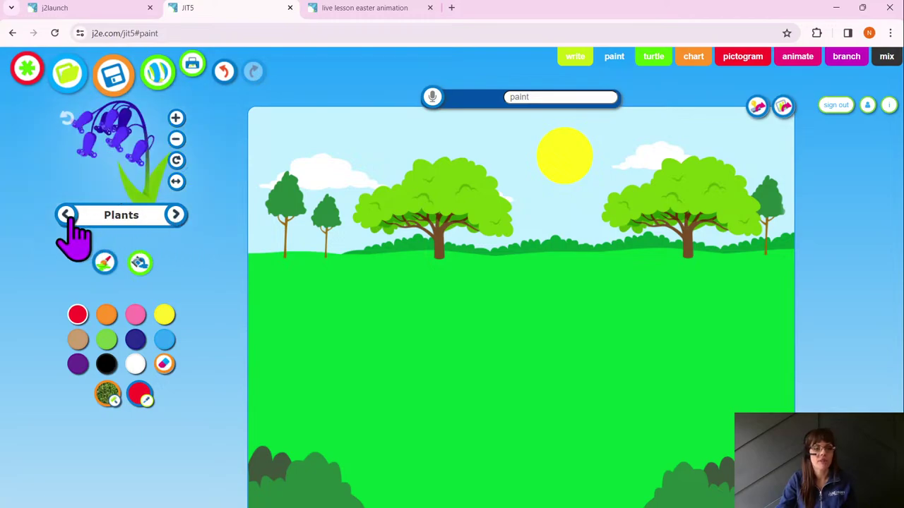
click(66, 216)
click(176, 216)
click(175, 215)
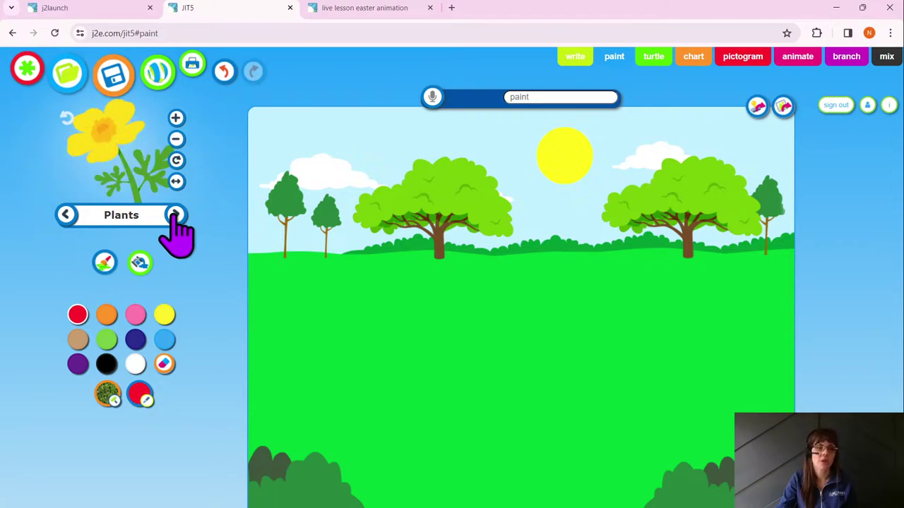
click(175, 215)
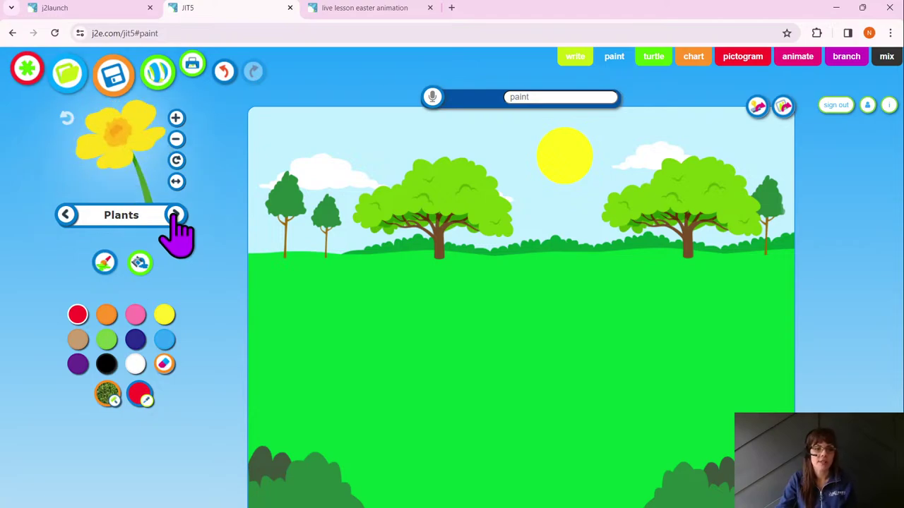
- Shrink the yellow flower stamp to its smallest size and place one on the grass below the two small trees
click(177, 141)
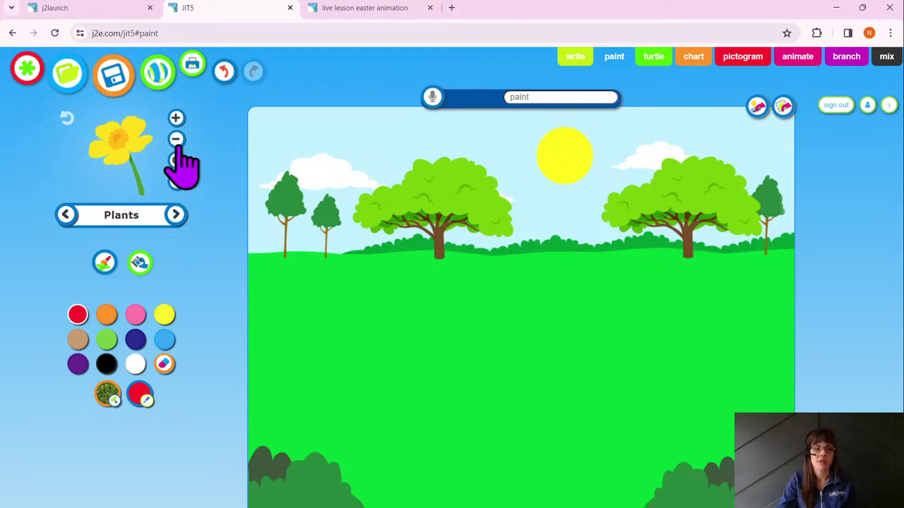
click(177, 141)
click(177, 141)
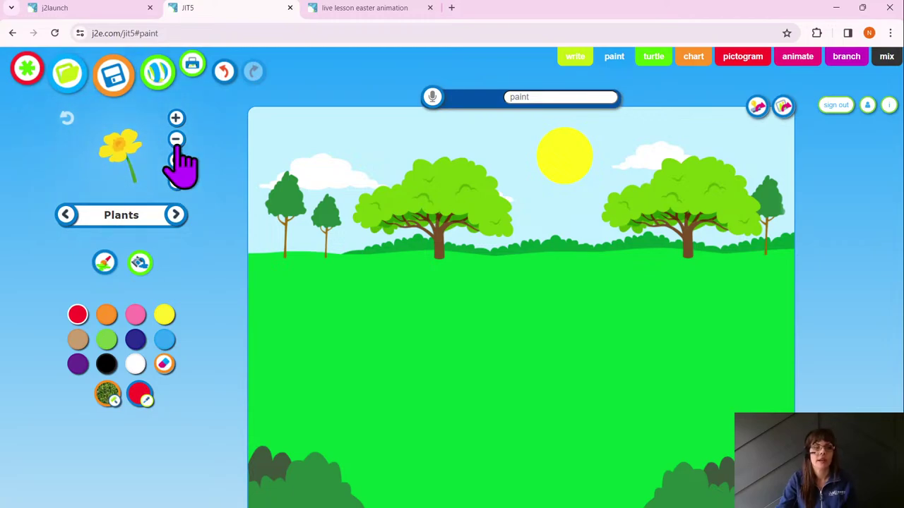
click(177, 141)
click(177, 141)
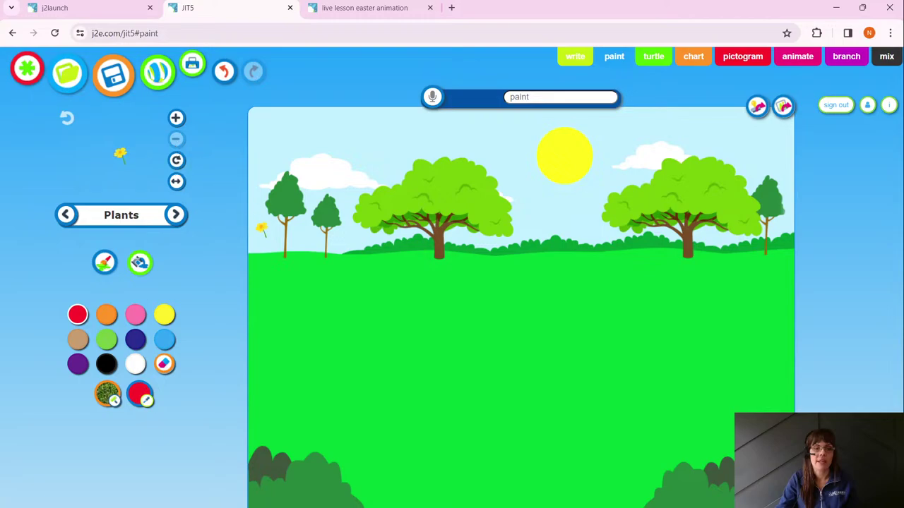
click(304, 285)
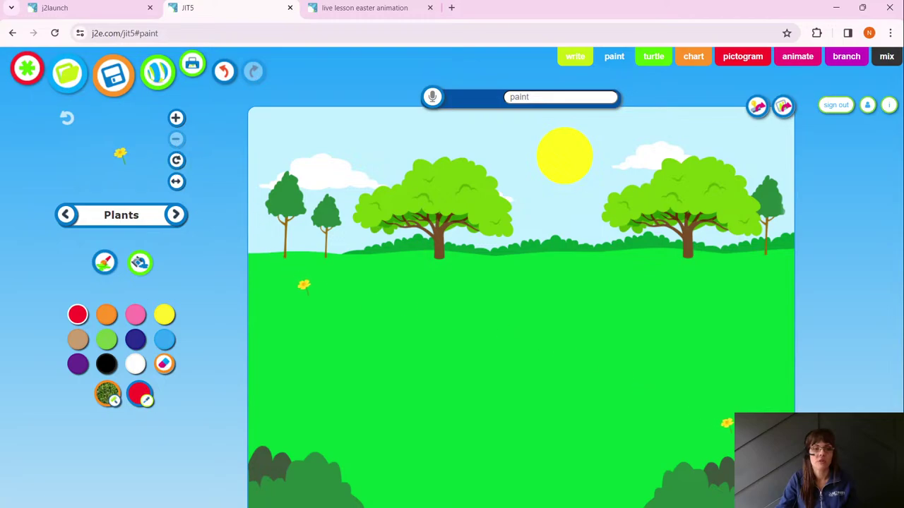
- Place two more small yellow flowers on the lower grass and cycle the Plants stamps to the upright daffodil
click(727, 423)
click(425, 488)
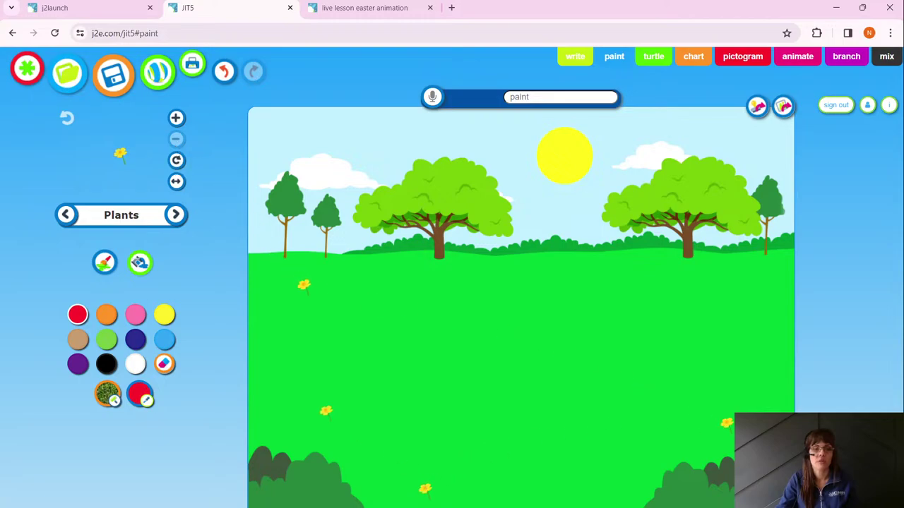
click(175, 216)
click(175, 215)
click(175, 215)
click(175, 215)
click(176, 216)
click(176, 215)
- Stamp a small daffodil above the left bushes, then slightly larger ones beside it, near the right bushes and below the right tree
click(293, 424)
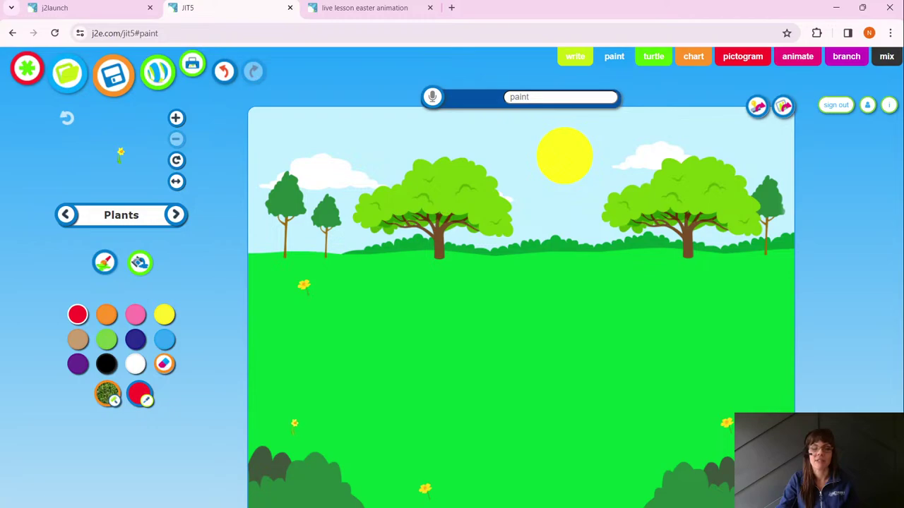
click(178, 124)
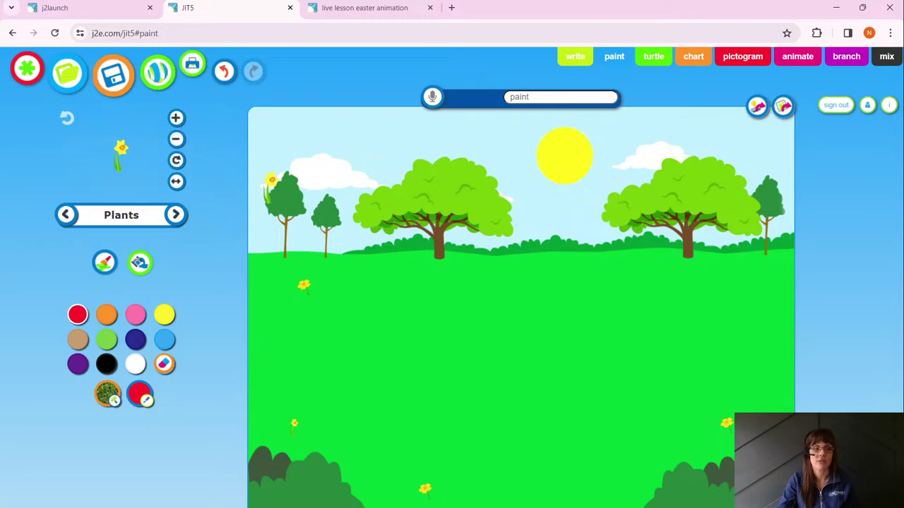
click(600, 480)
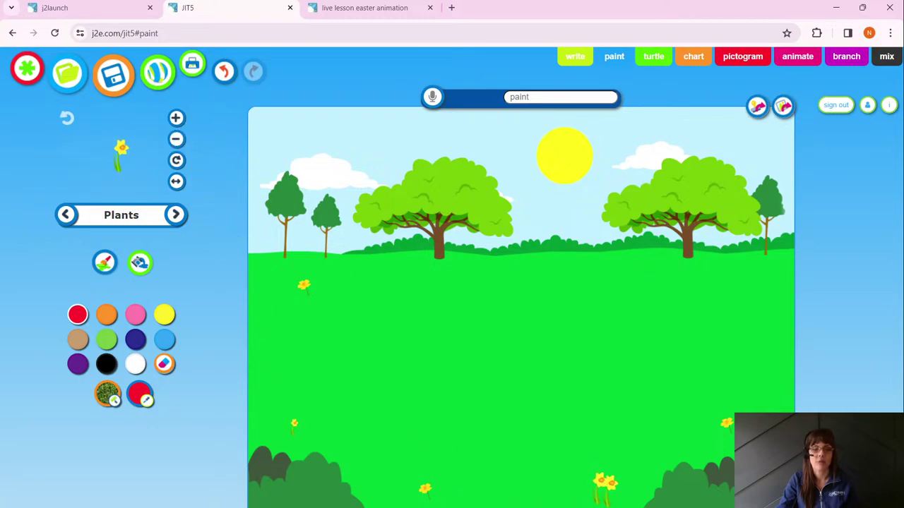
click(611, 491)
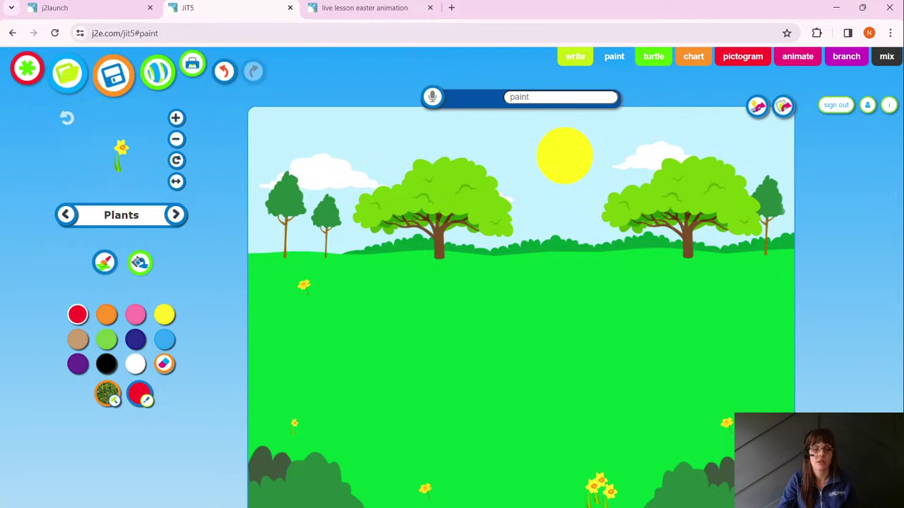
click(591, 489)
click(760, 303)
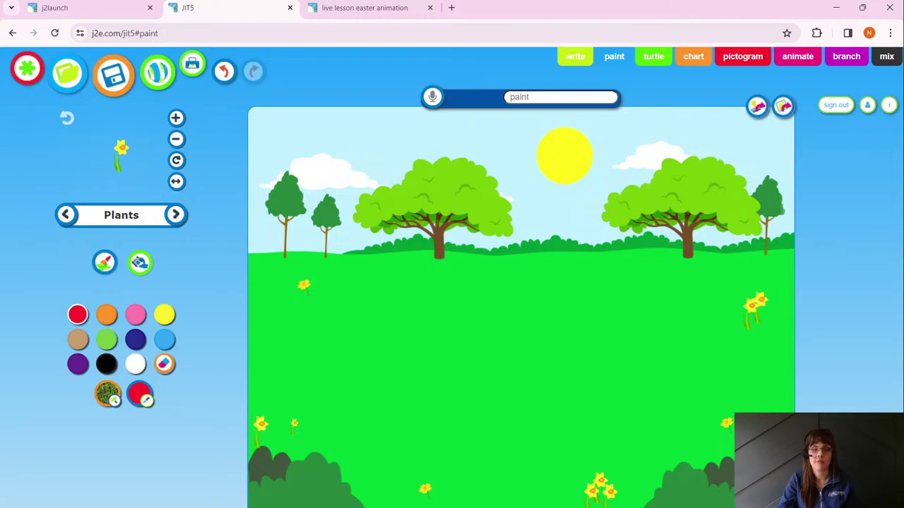
click(286, 417)
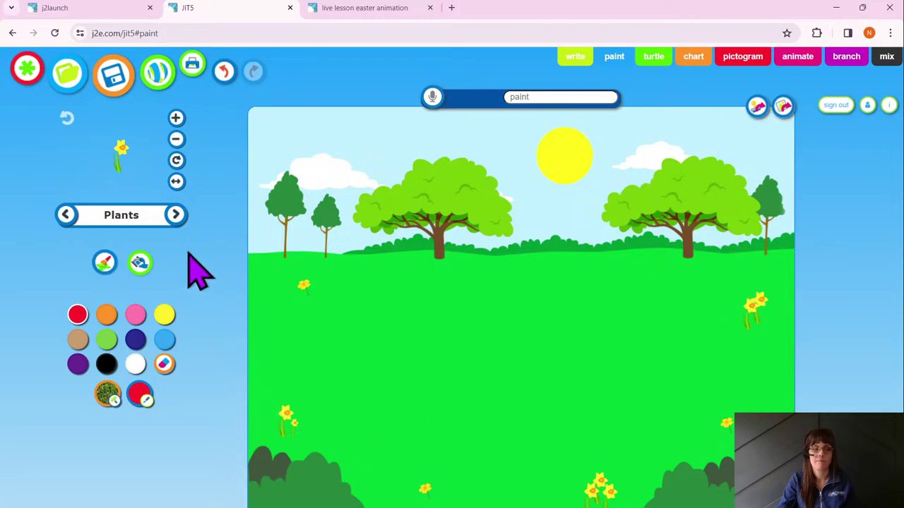
- Switch to the white daisy stamp at its smallest size and place one below the right tree and one at the picture's bottom centre
click(176, 215)
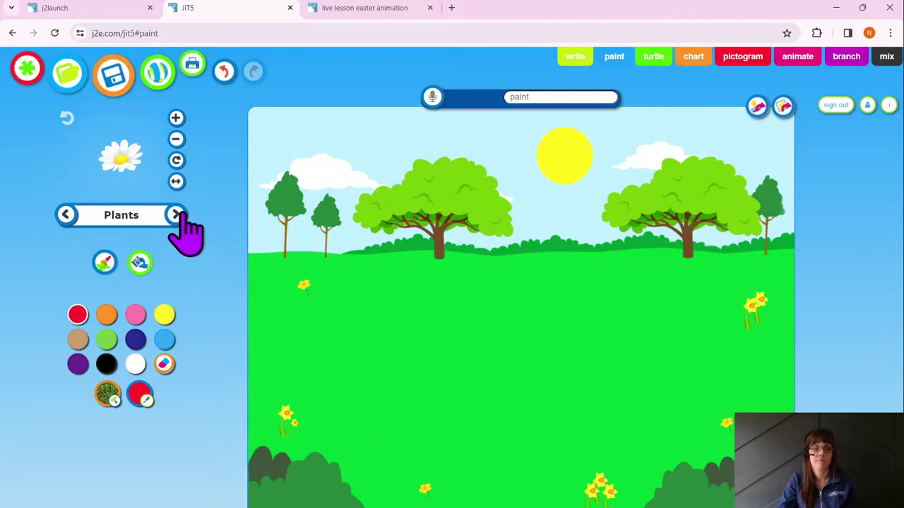
click(177, 139)
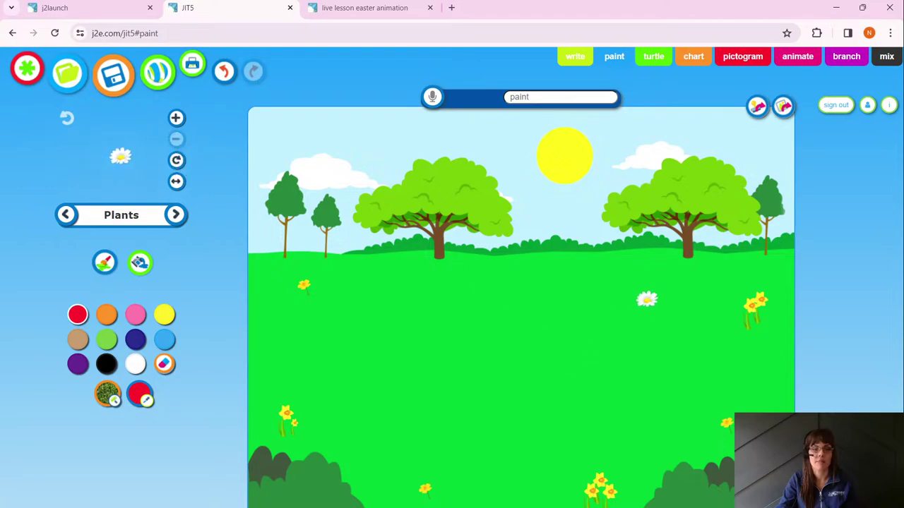
click(647, 300)
click(510, 491)
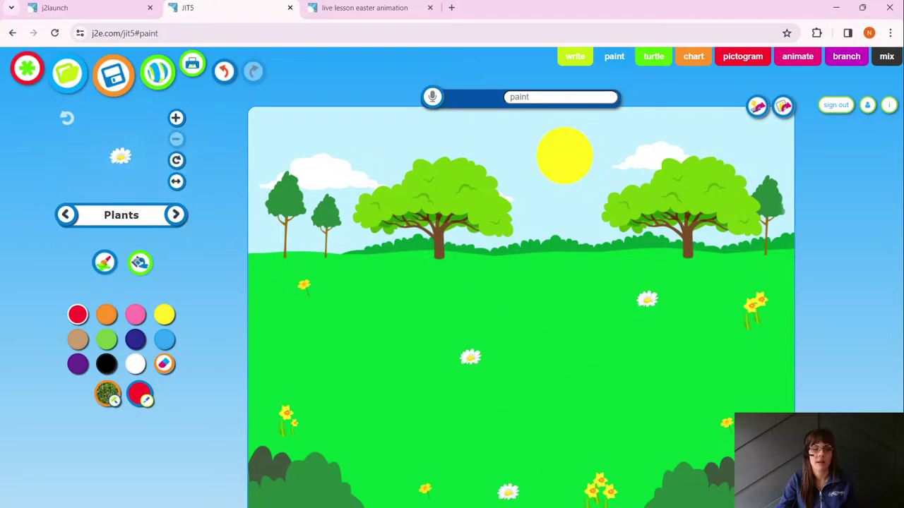
- Place a trial daisy at the left edge of the grass and undo it
click(266, 315)
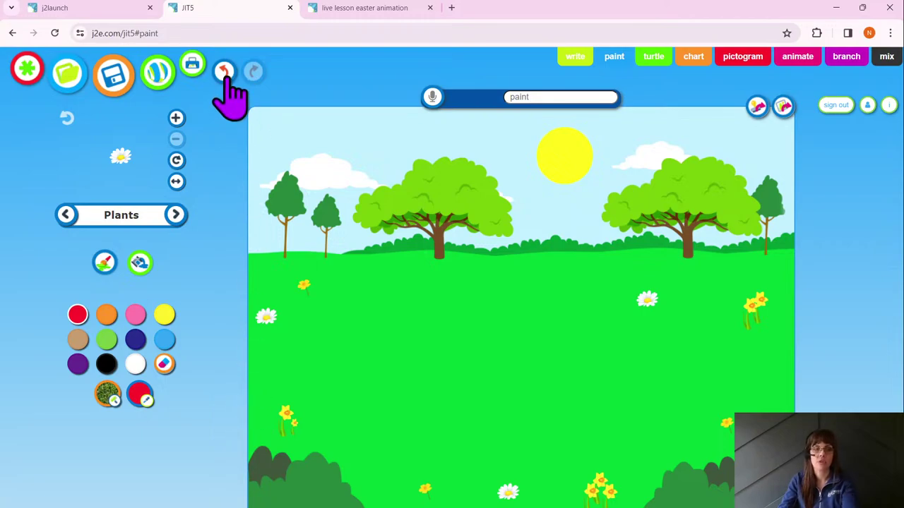
scroll(231, 95, up, 5)
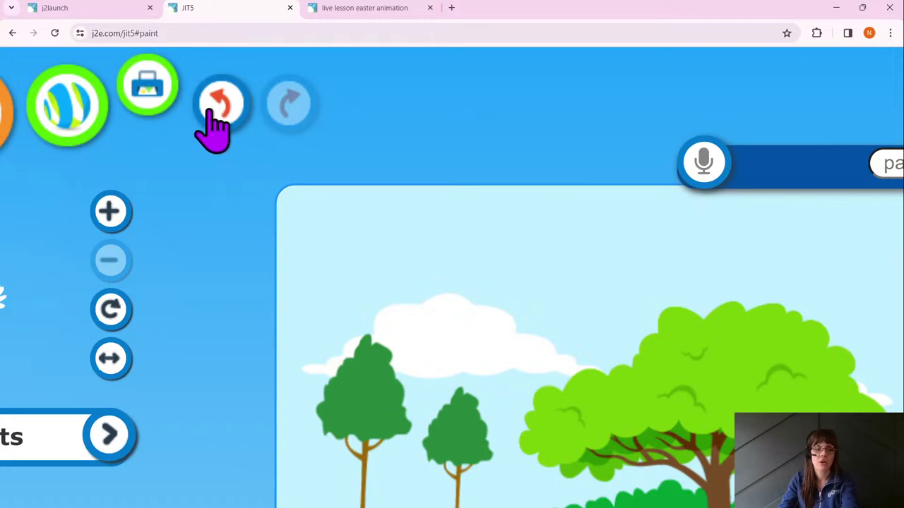
scroll(210, 110, down, 5)
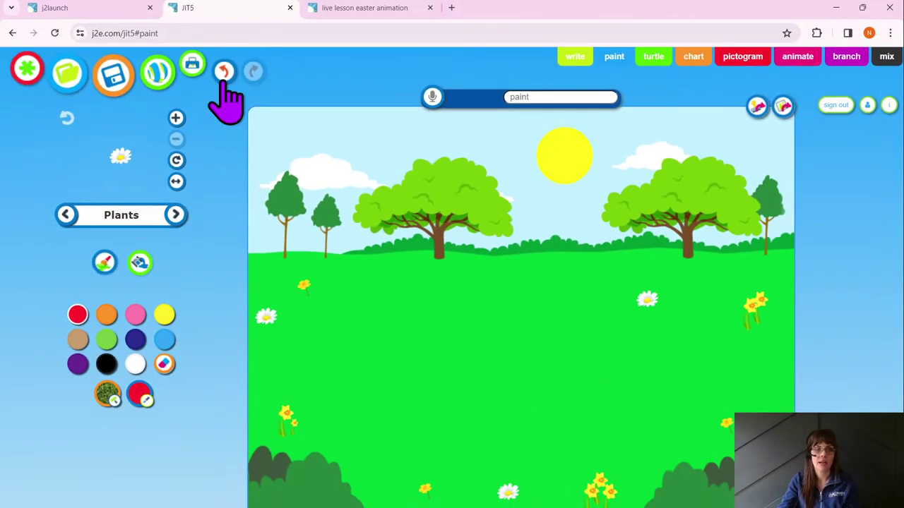
click(225, 95)
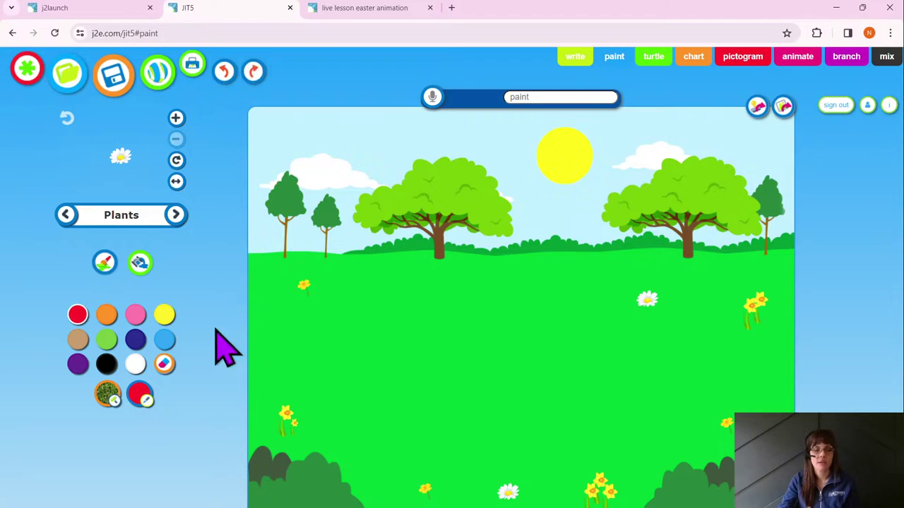
- Place a daisy near the left edge of the grass and erase the small yellow flower to the left of the bottom daisy
click(275, 328)
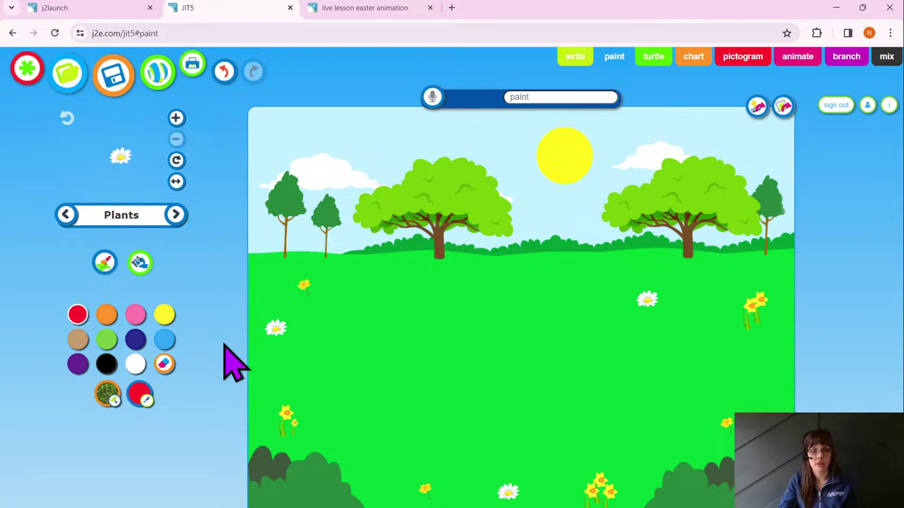
click(164, 369)
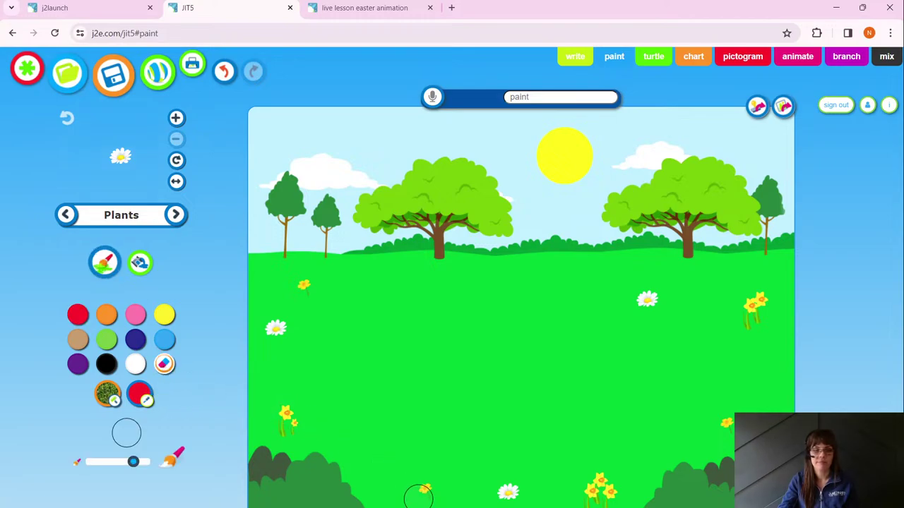
drag(419, 498, 426, 495)
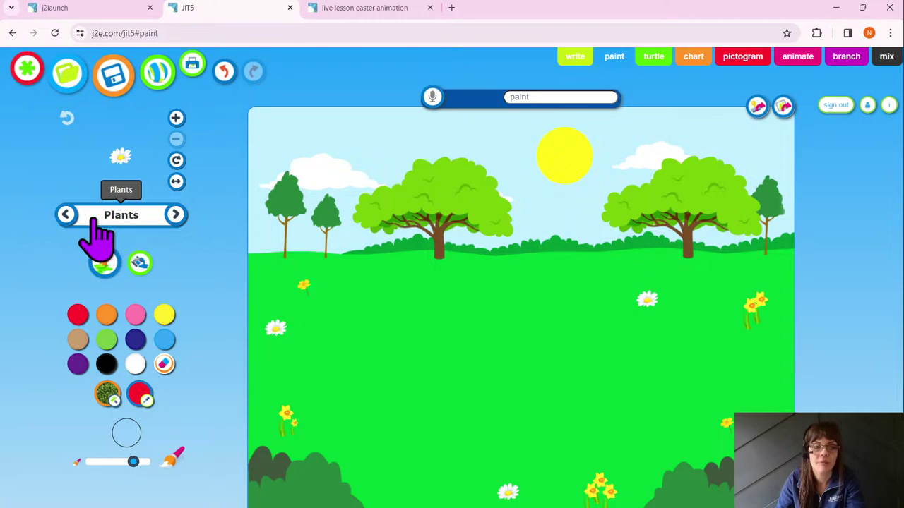
- Search the web for "easter basket" stamps
click(127, 225)
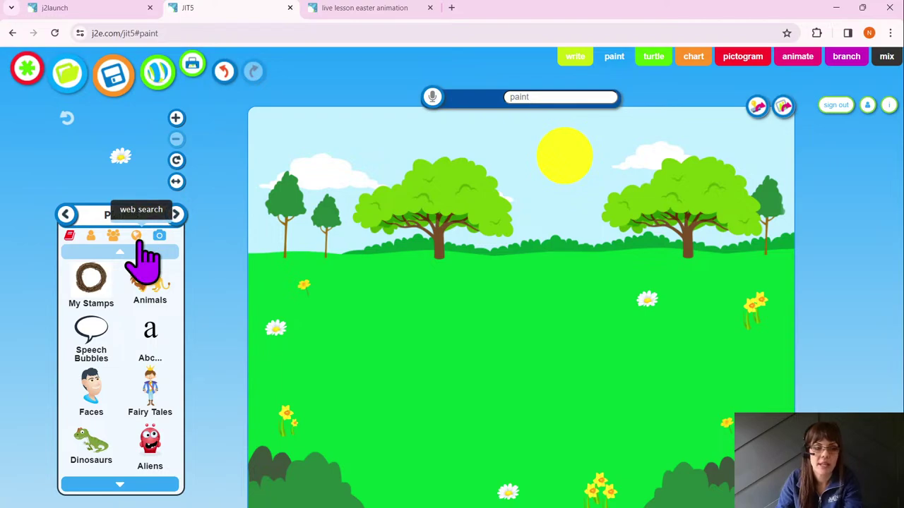
scroll(140, 243, up, 5)
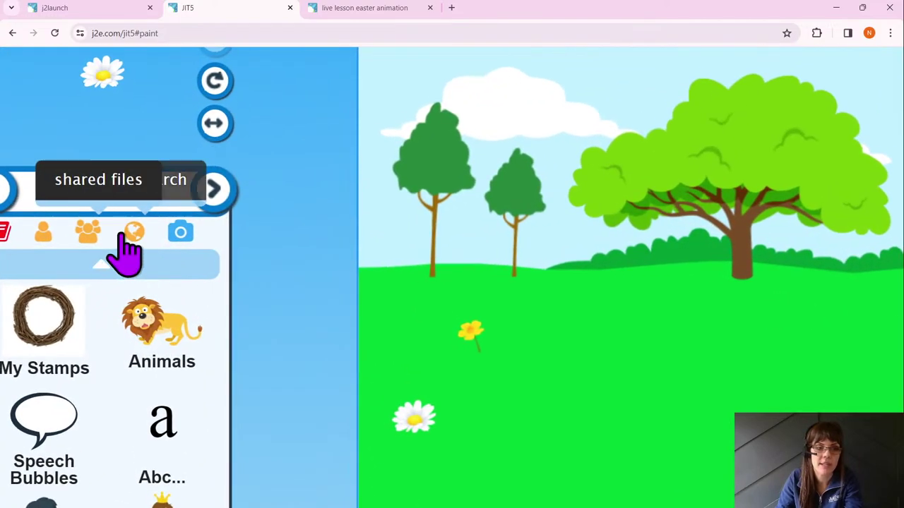
scroll(127, 254, left, 3)
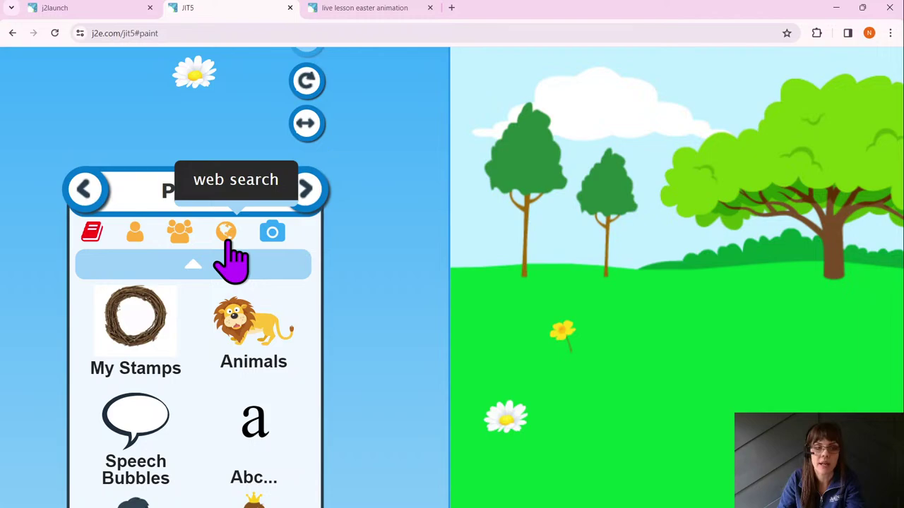
click(228, 240)
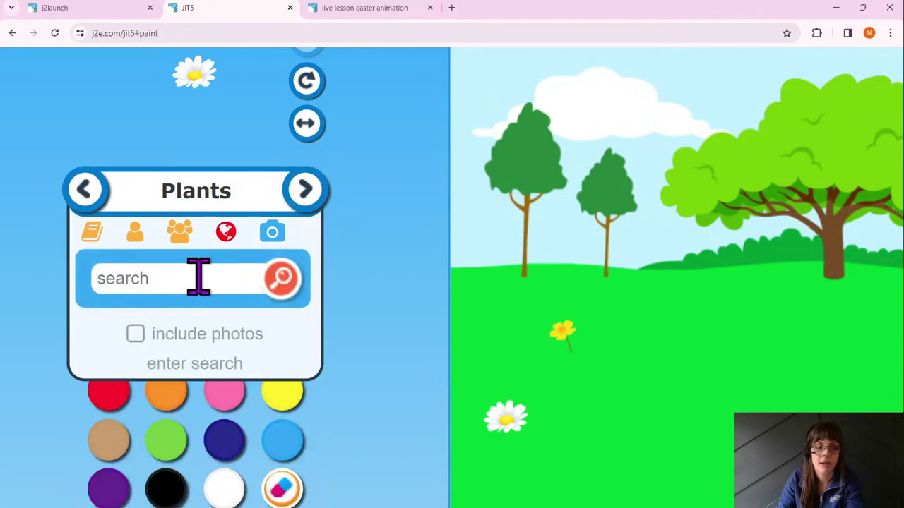
click(179, 280)
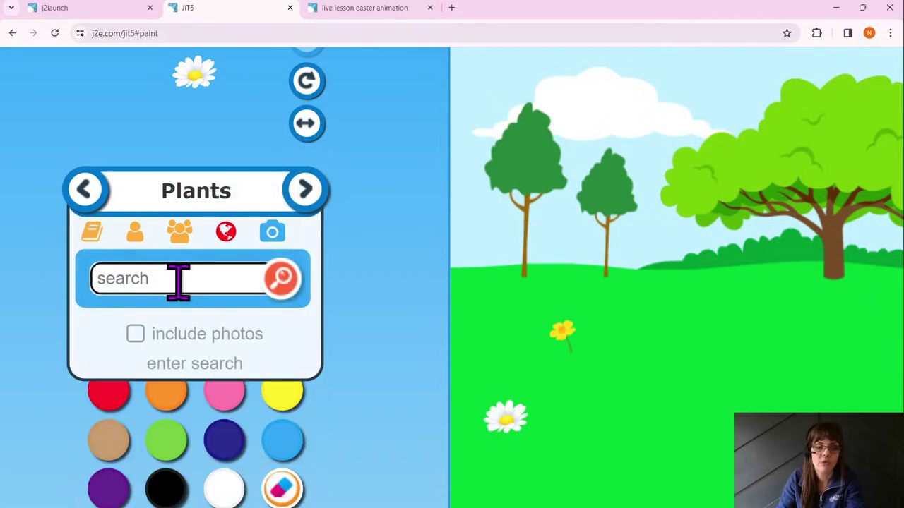
text(ea)
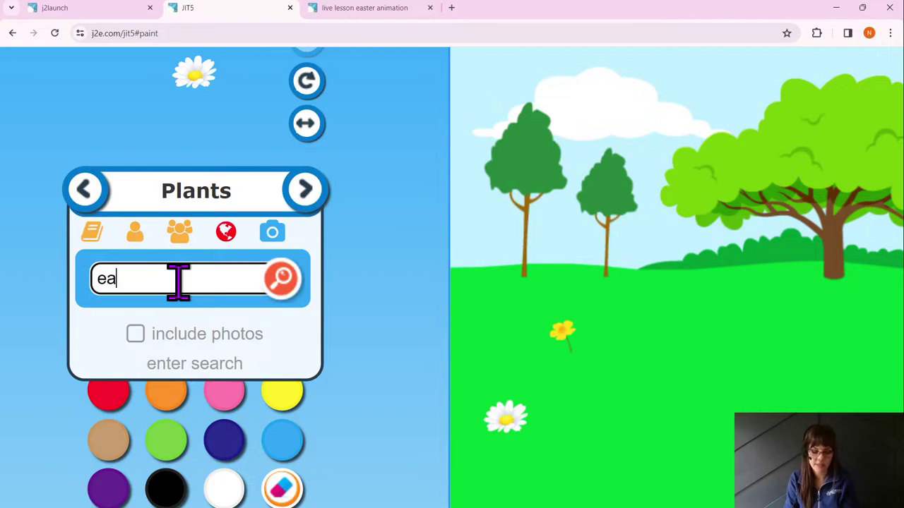
text(ster)
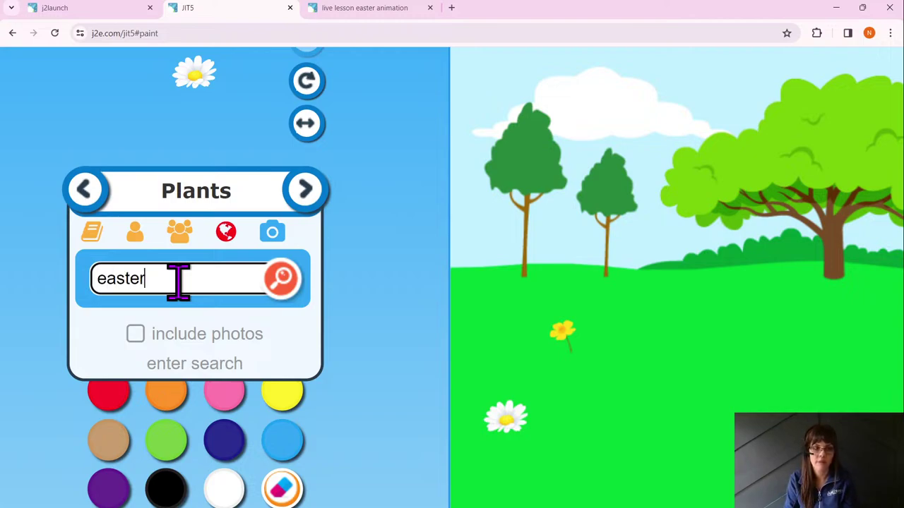
text( baske)
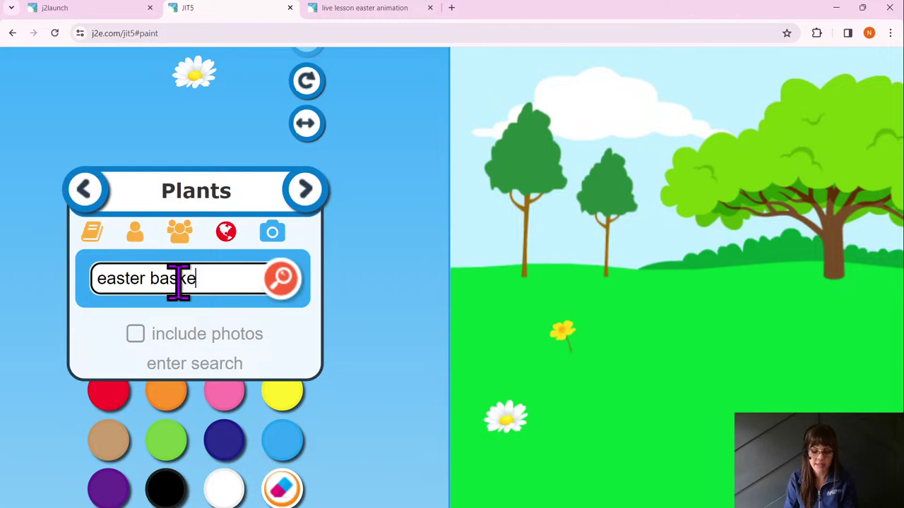
text(t)
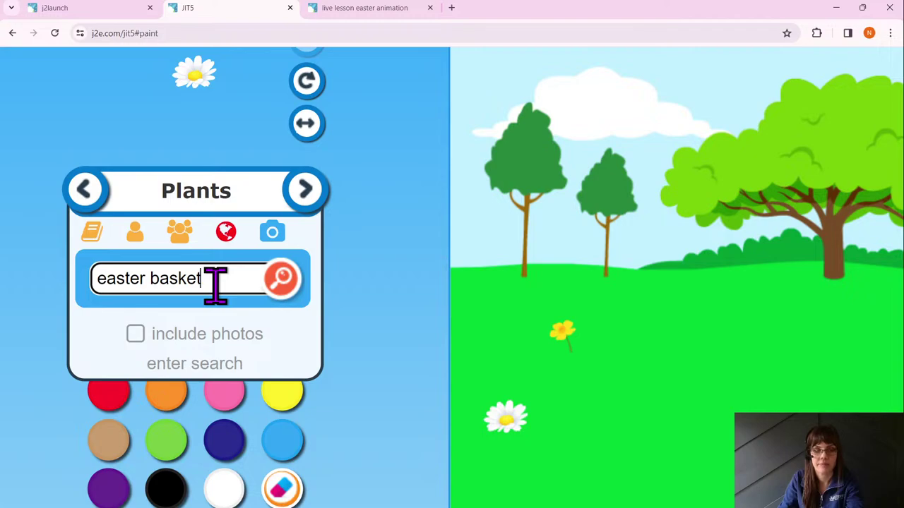
key(Return)
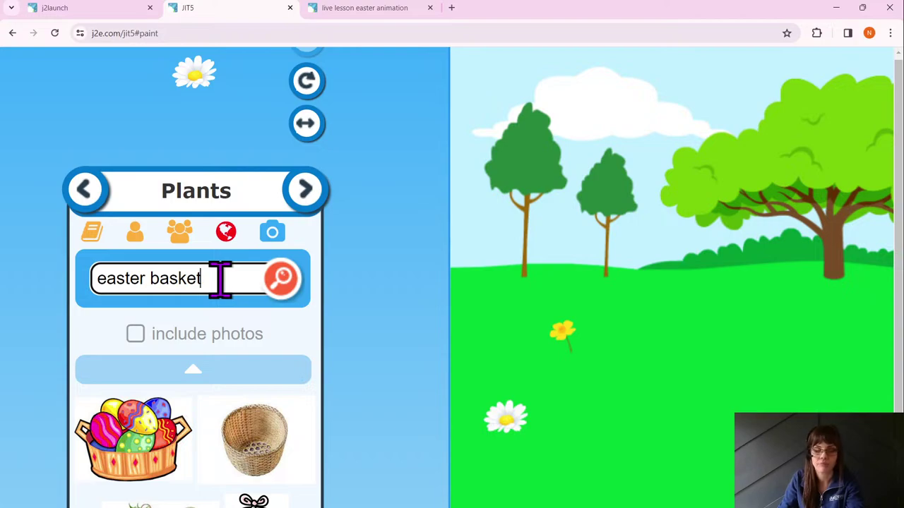
- Choose the basket of coloured Easter eggs, enlarge the stamp several sizes and place it on the grass below the right tree
scroll(219, 279, down, 5)
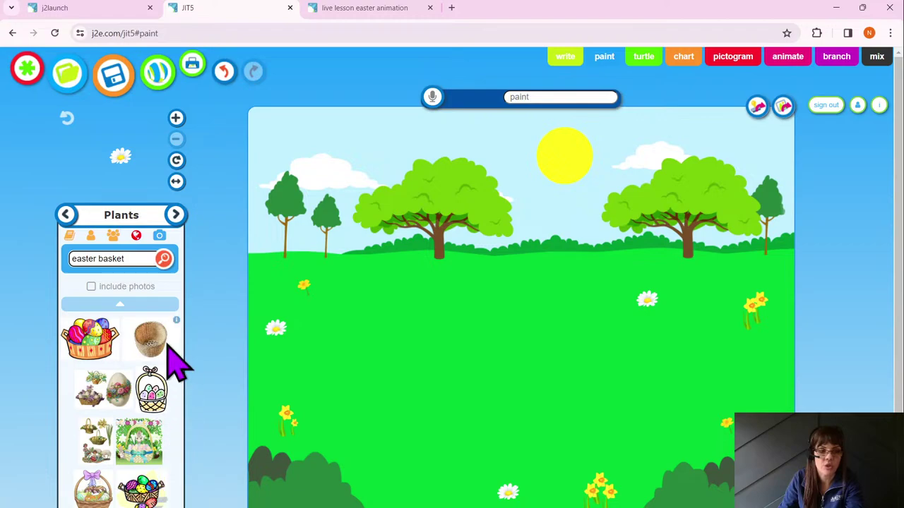
scroll(210, 373, down, 1)
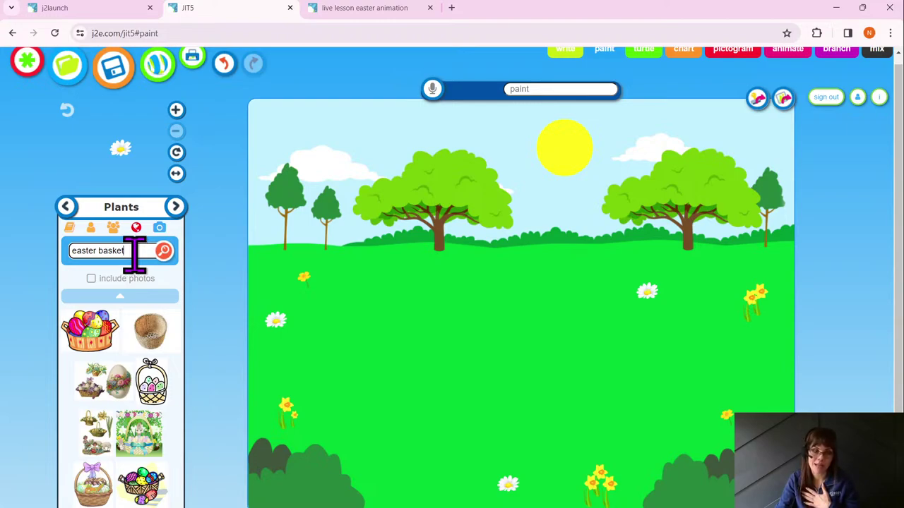
click(100, 334)
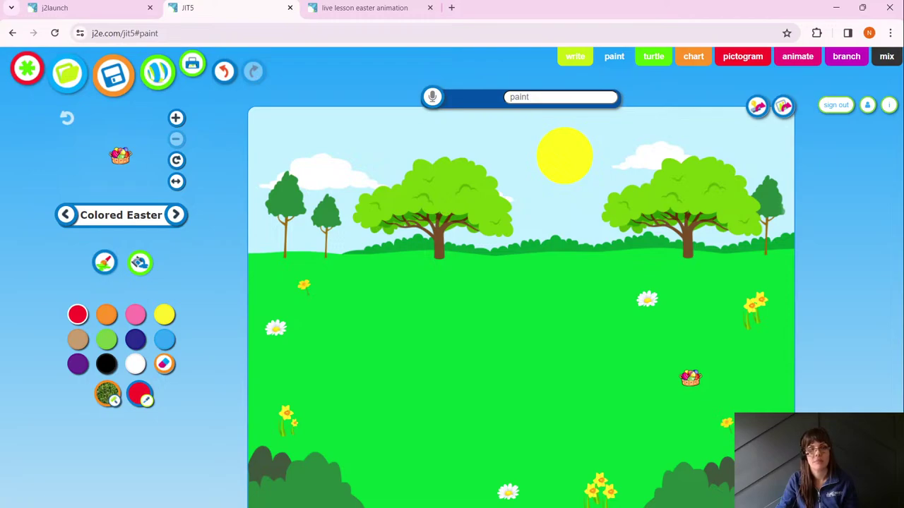
click(177, 119)
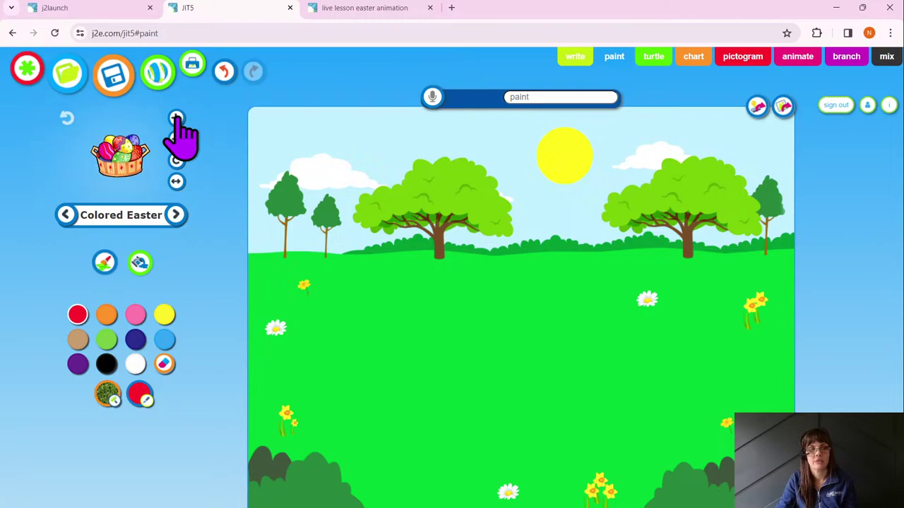
click(177, 118)
click(177, 119)
click(177, 119)
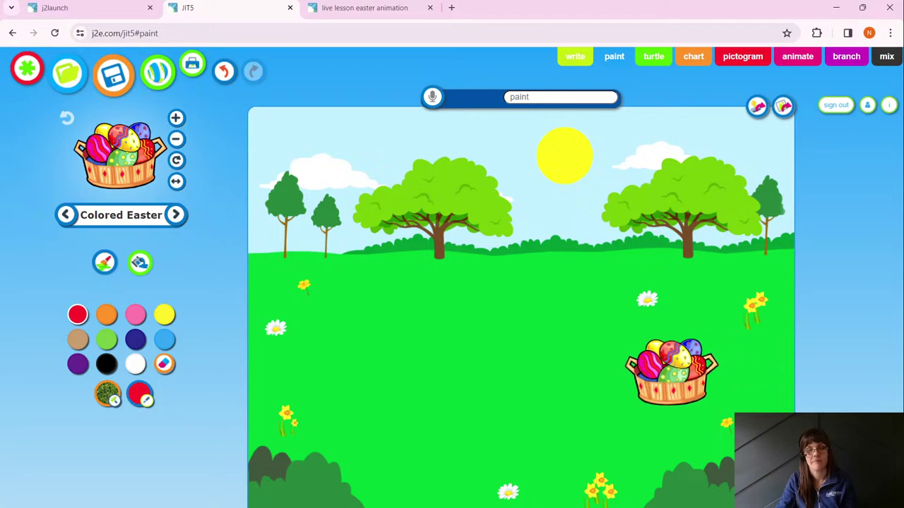
click(680, 369)
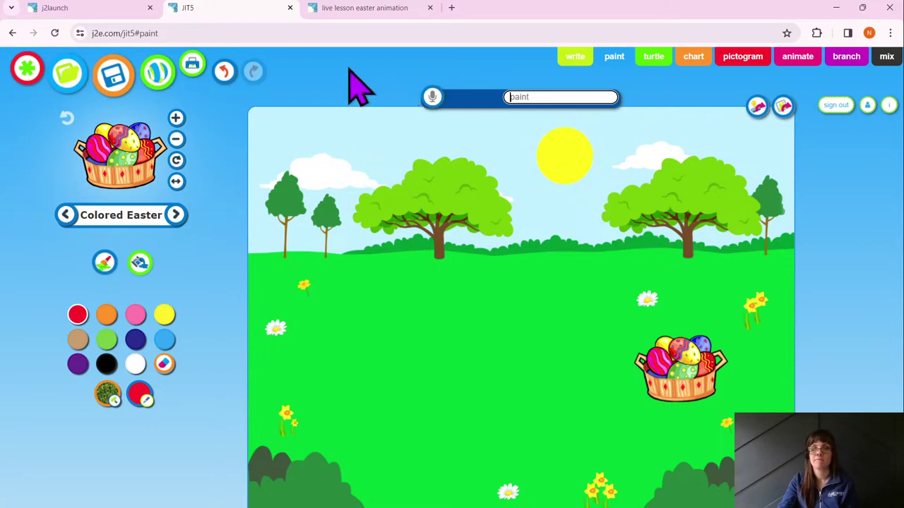
- Name the painting "easter background" and save it
text(easter)
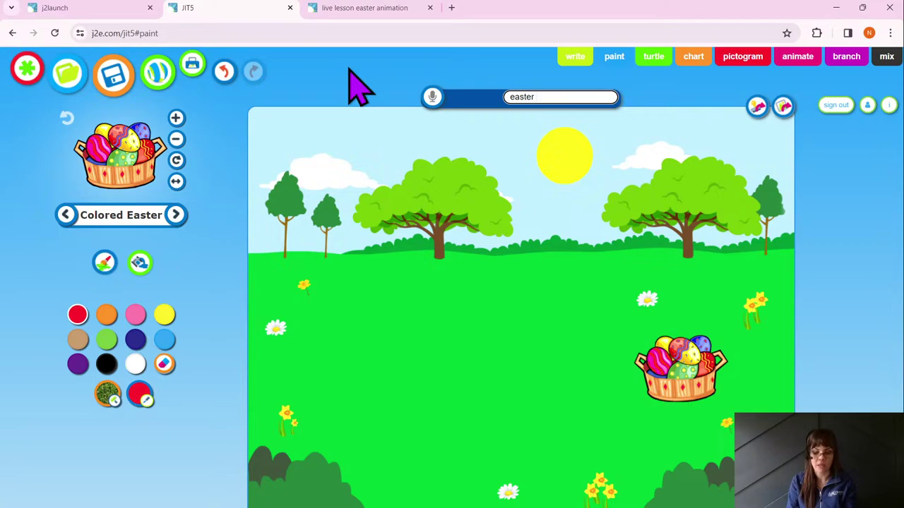
text( backgr)
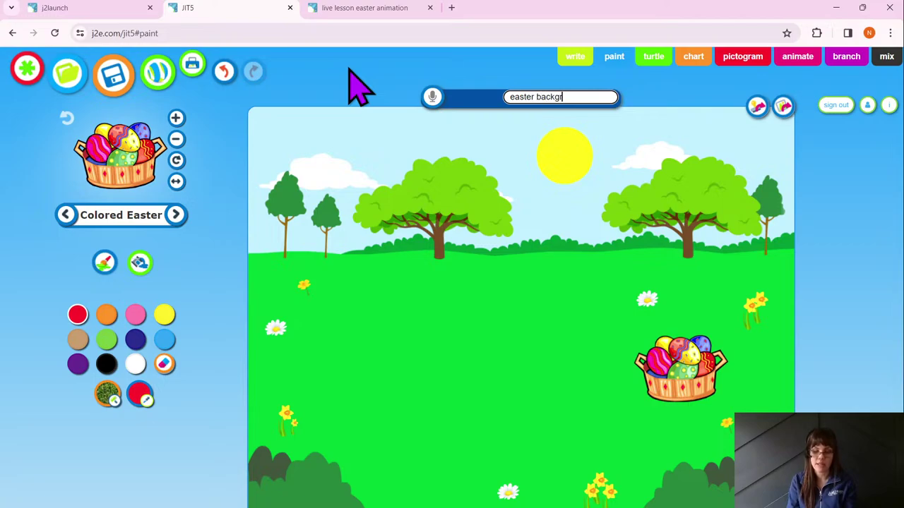
text(ound)
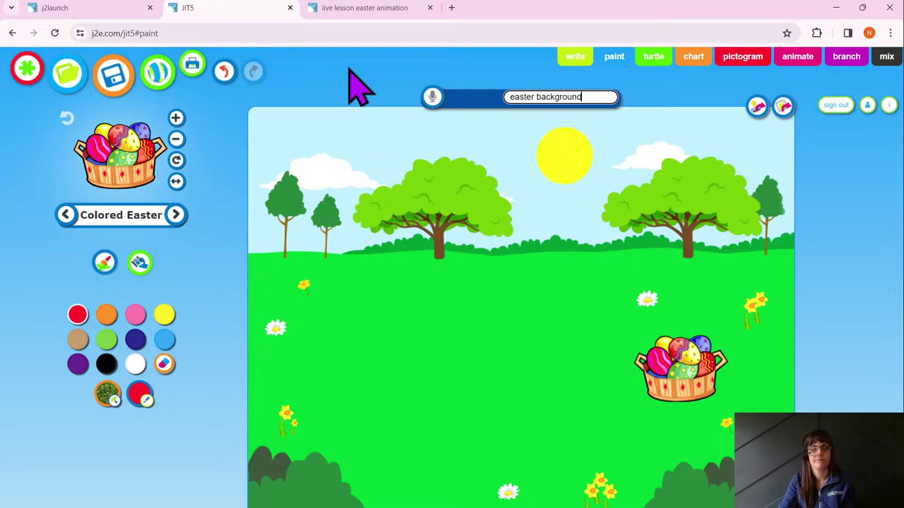
click(116, 79)
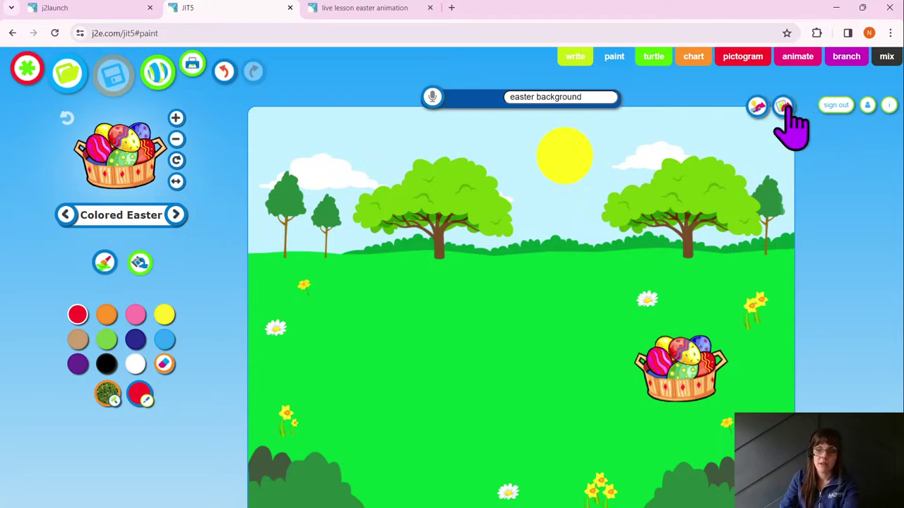
- Save the painting as a reusable background picture and start an animation with it as the background
ctrl+scroll(785, 107, up, 5)
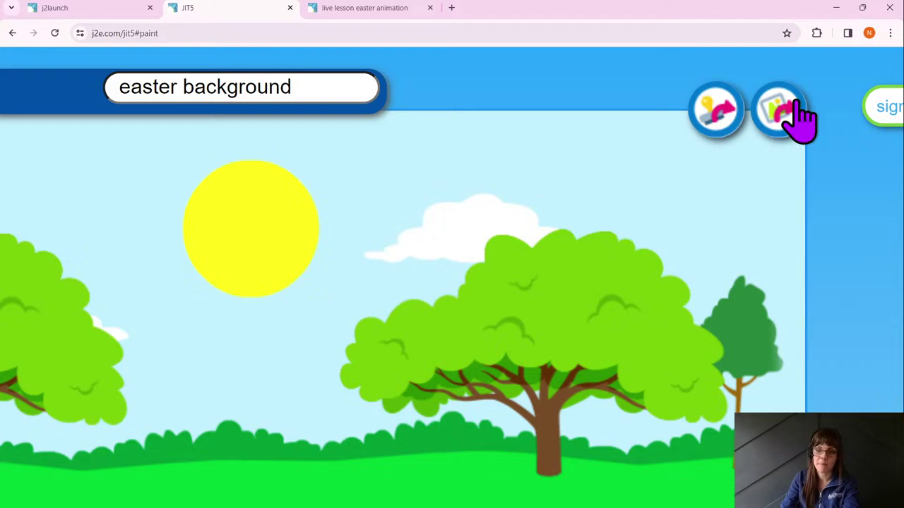
click(797, 108)
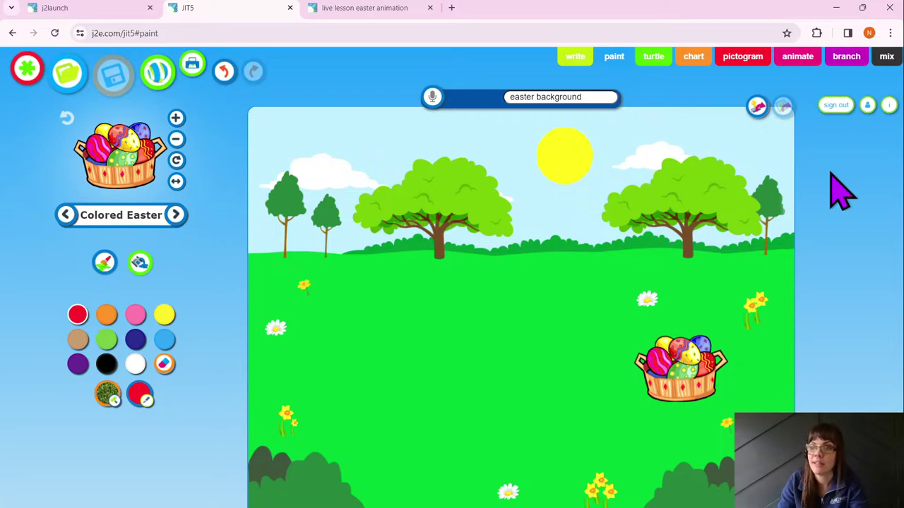
click(797, 76)
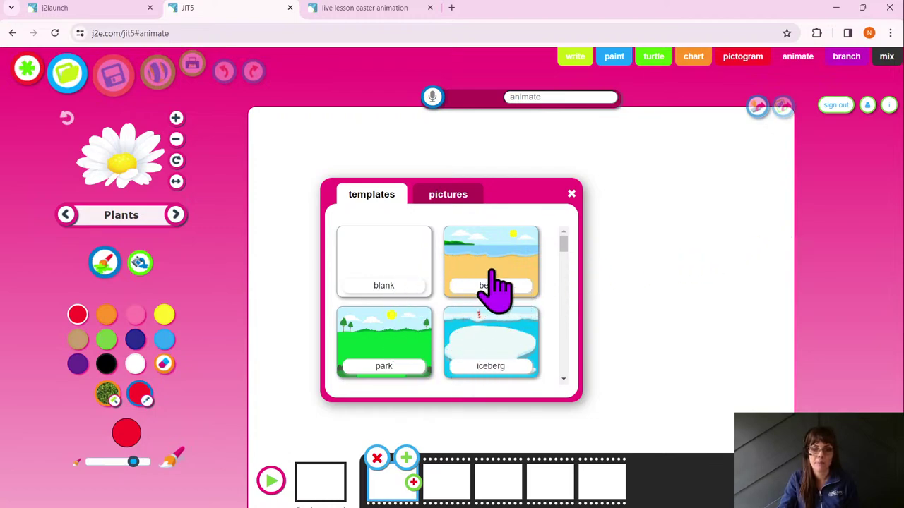
click(463, 201)
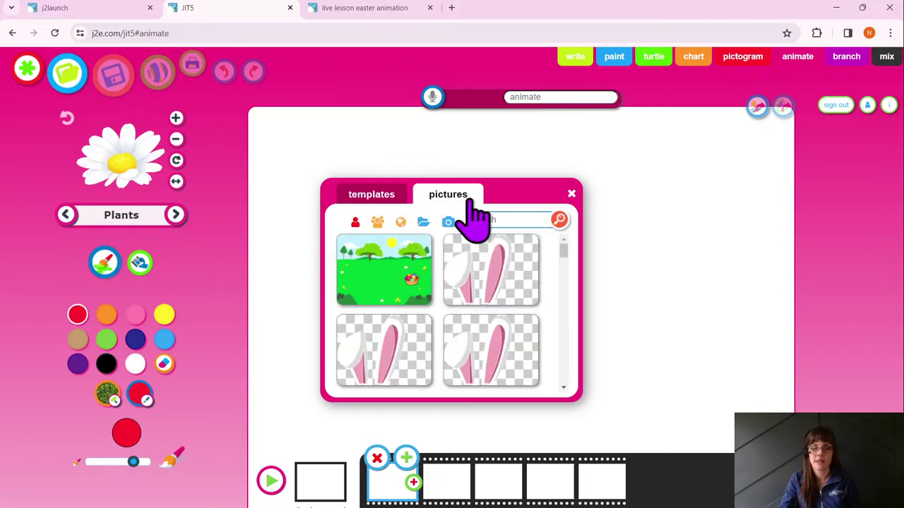
click(384, 275)
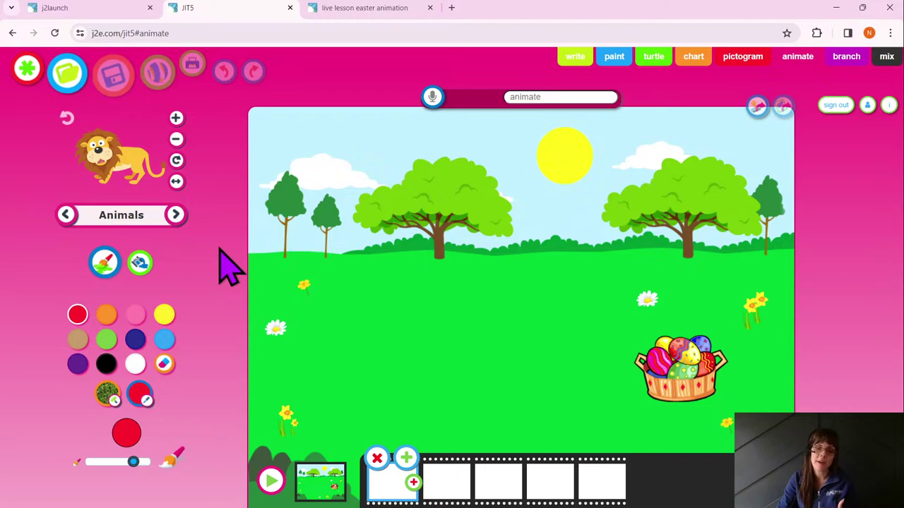
- Search the web for "easter bunny" stamps
click(121, 216)
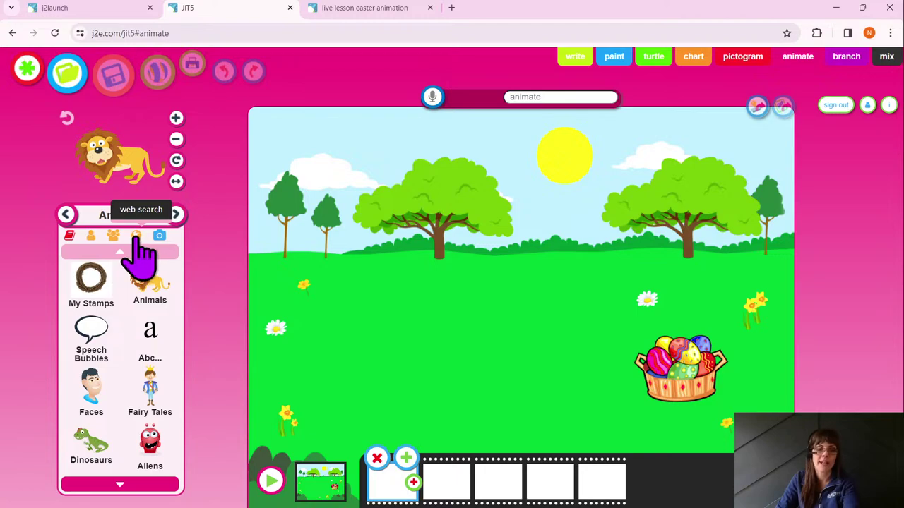
scroll(141, 254, up, 5)
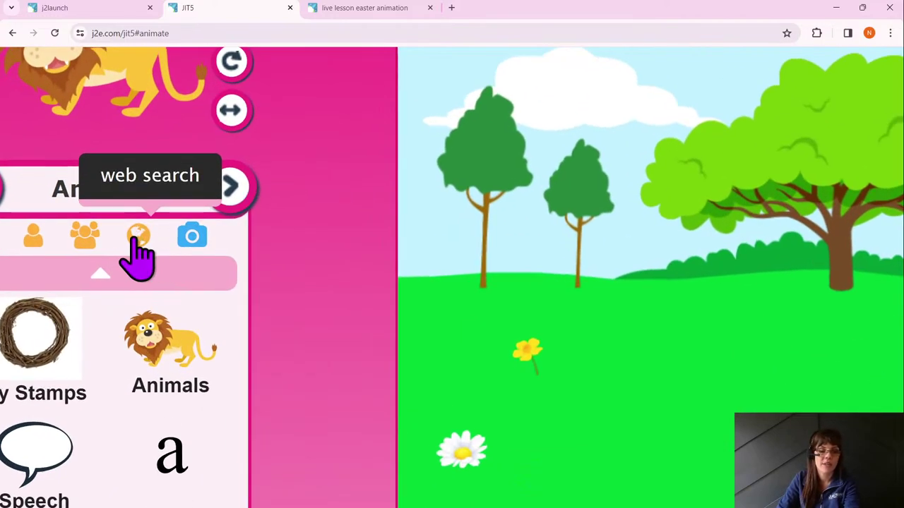
scroll(226, 252, left, 3)
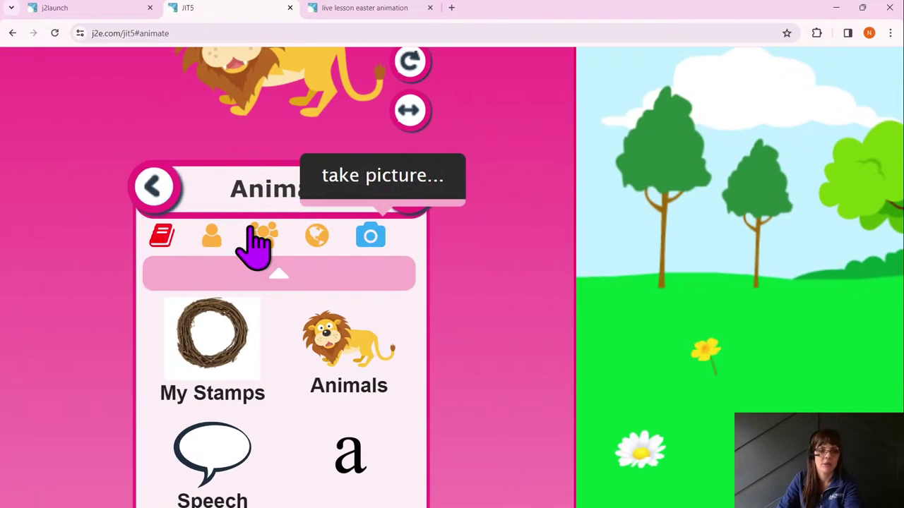
click(322, 240)
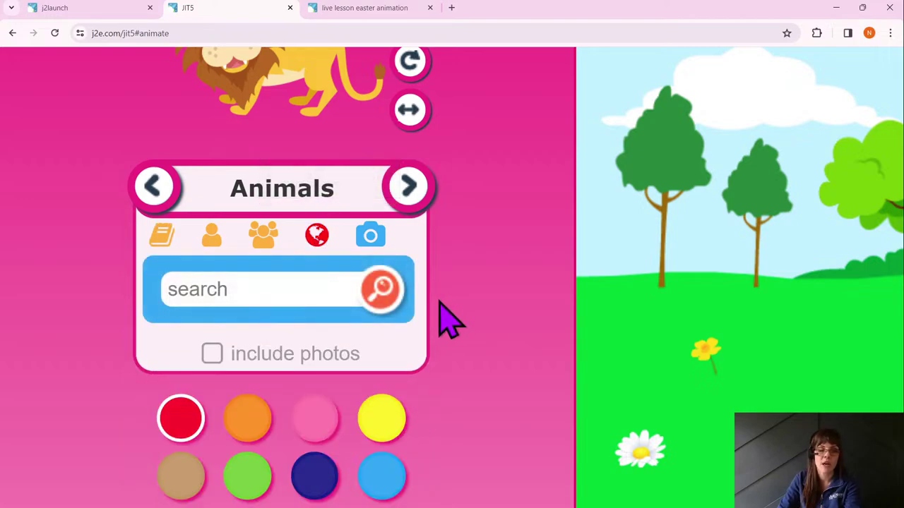
click(302, 288)
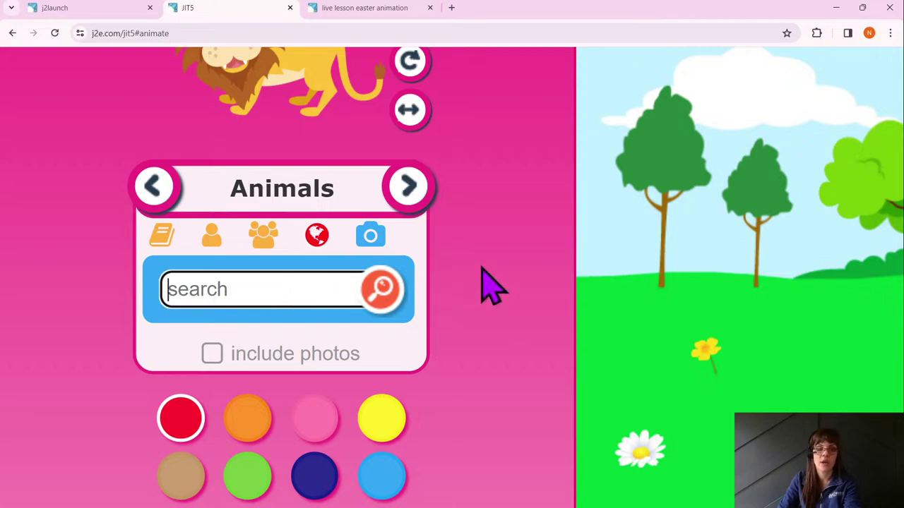
text(easter)
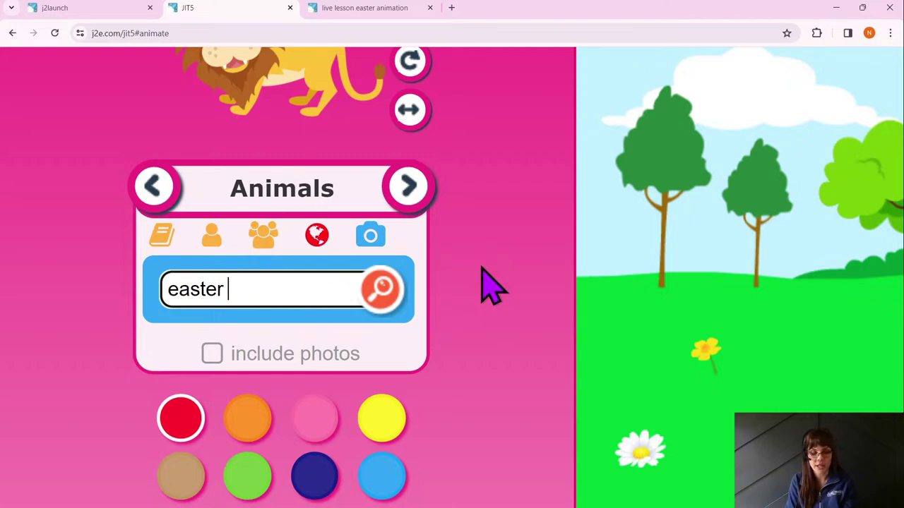
text(bunny)
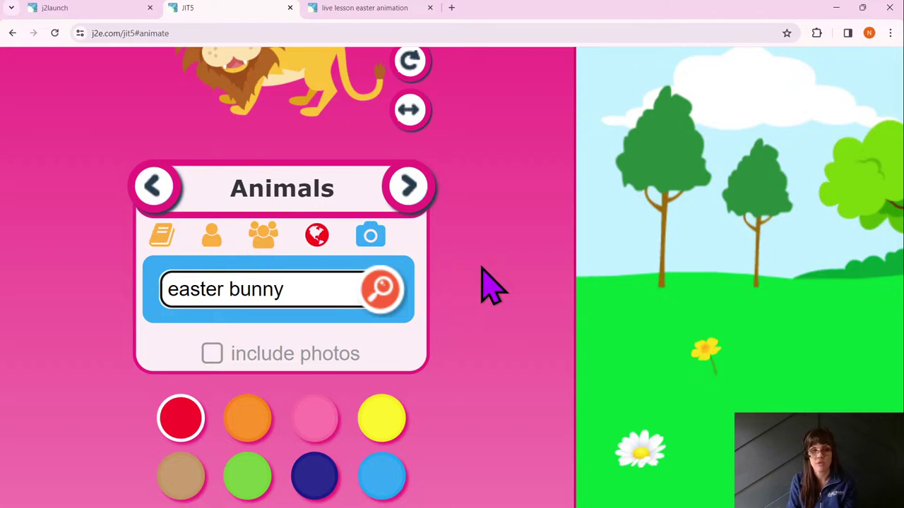
key(Return)
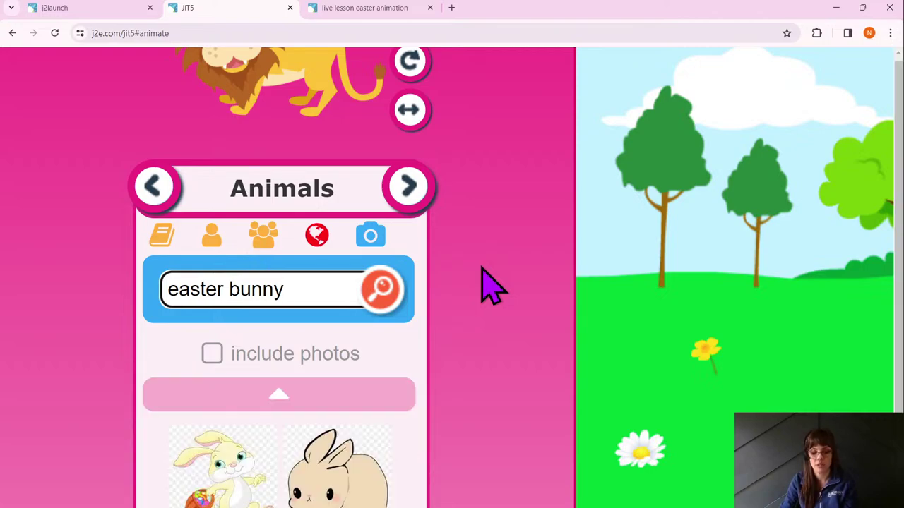
- Look through the "easter bunny" results for a bunny suited to the animation
key(ctrl+minus)
key(ctrl+minus)
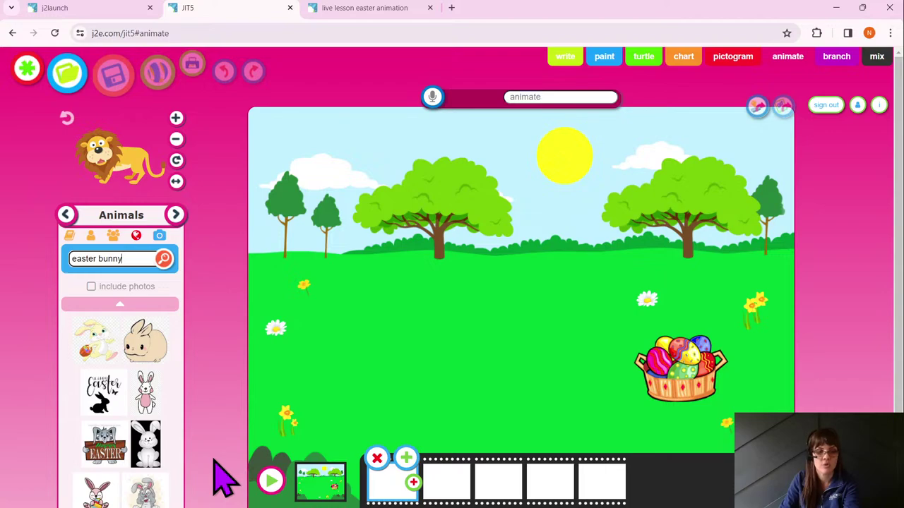
scroll(216, 466, down, 1)
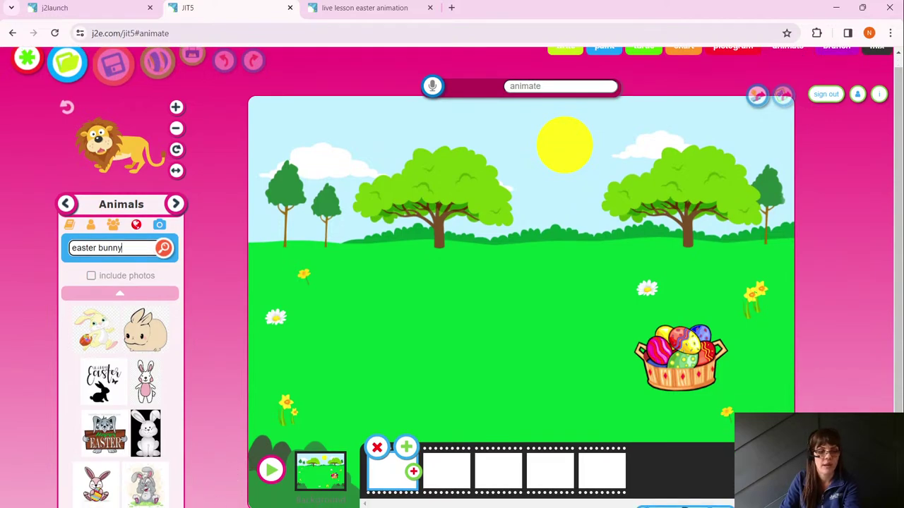
key(Return)
scroll(204, 463, down, 1)
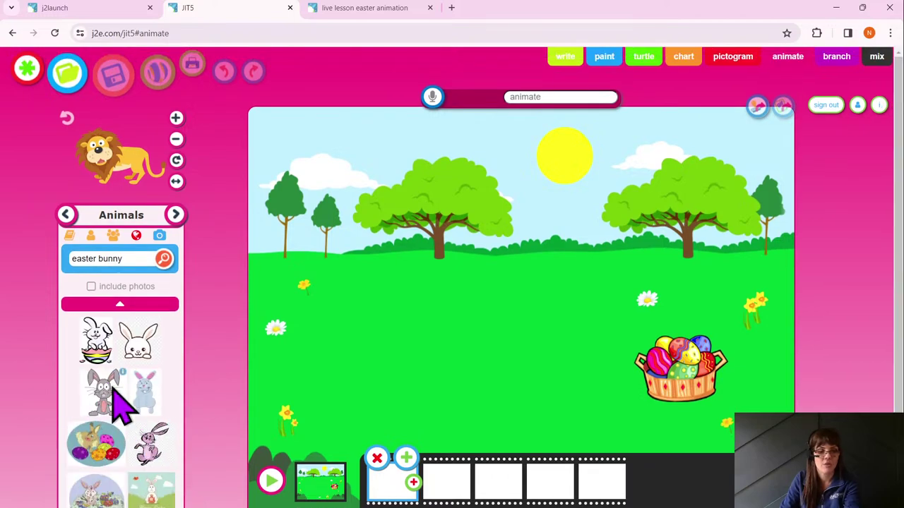
scroll(202, 448, down, 1)
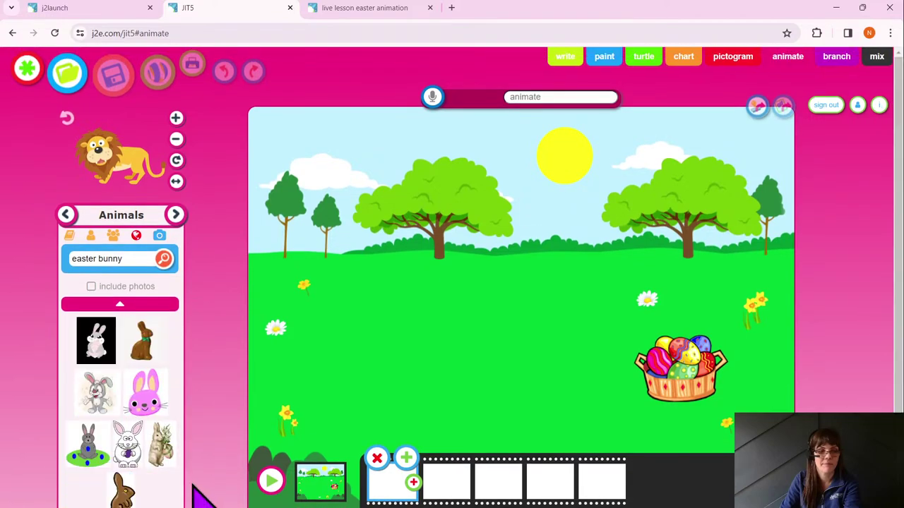
scroll(201, 471, down, 1)
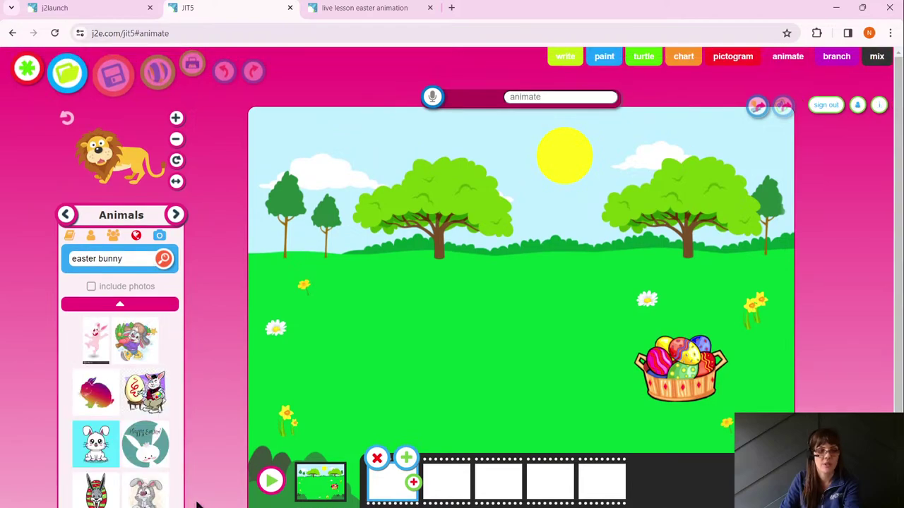
click(120, 305)
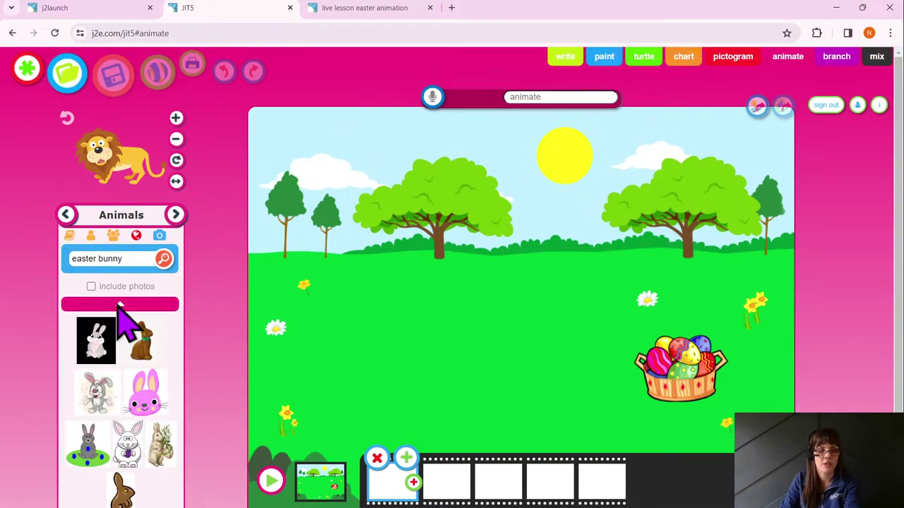
click(120, 305)
click(120, 305)
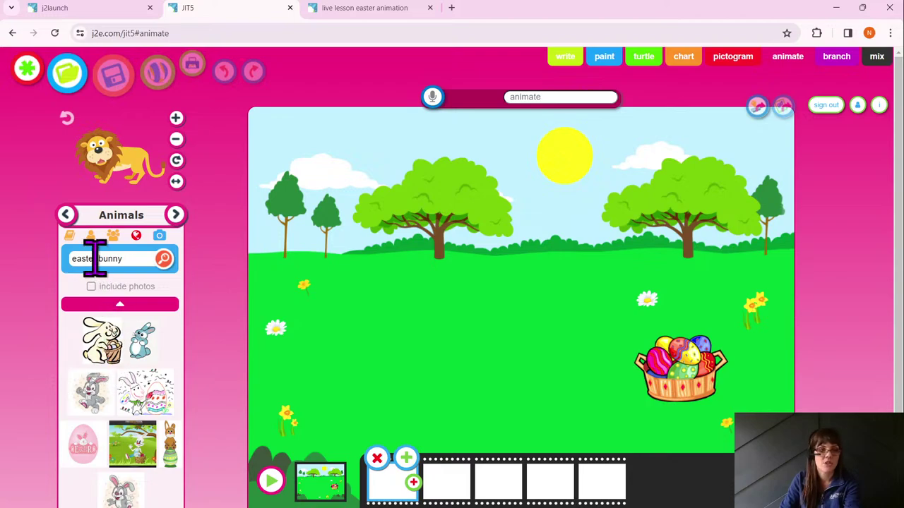
- Search the web for "bunny" stamps and choose the cream bunny holding a basket of eggs
drag(90, 259, 57, 275)
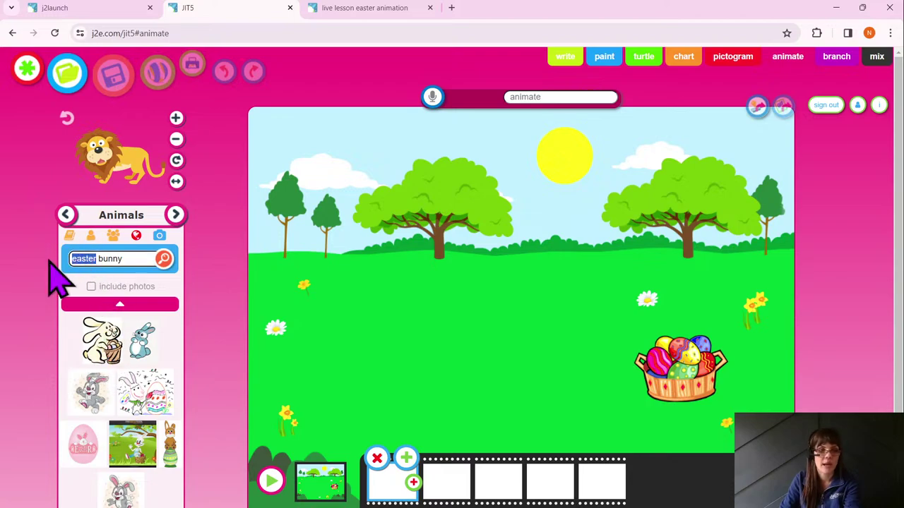
key(BackSpace)
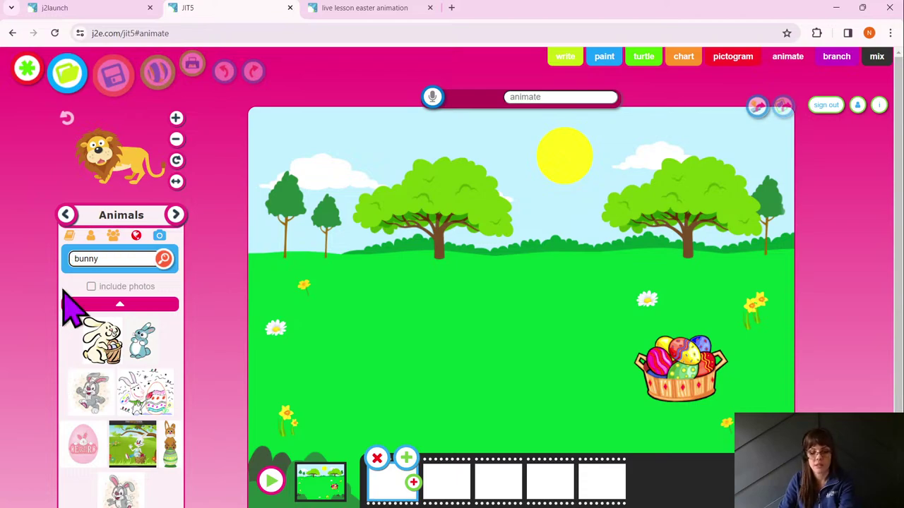
key(Return)
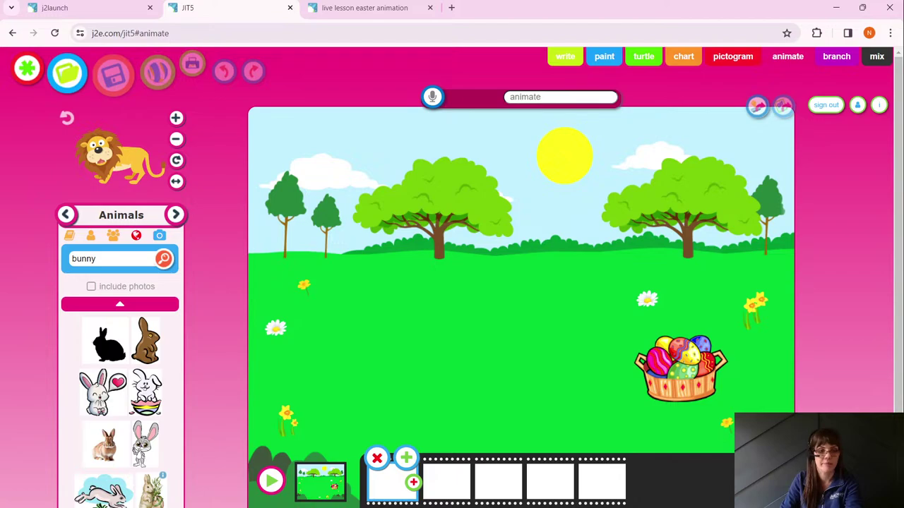
click(120, 306)
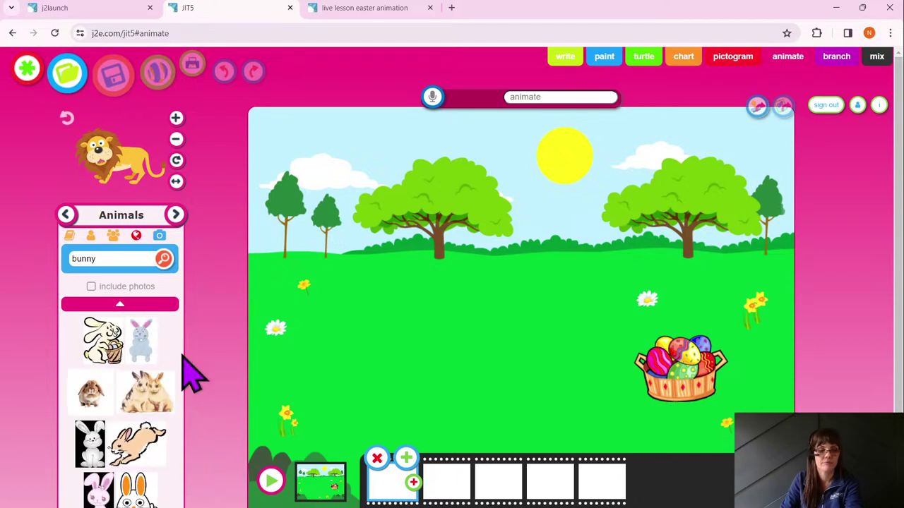
click(99, 340)
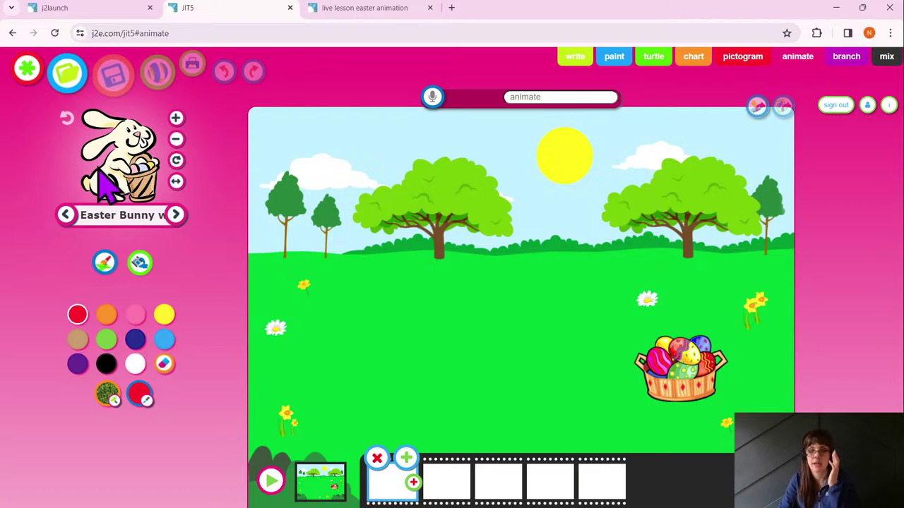
- Shrink the Easter bunny stamp several sizes until it is small compared with the egg basket
drag(106, 187, 205, 398)
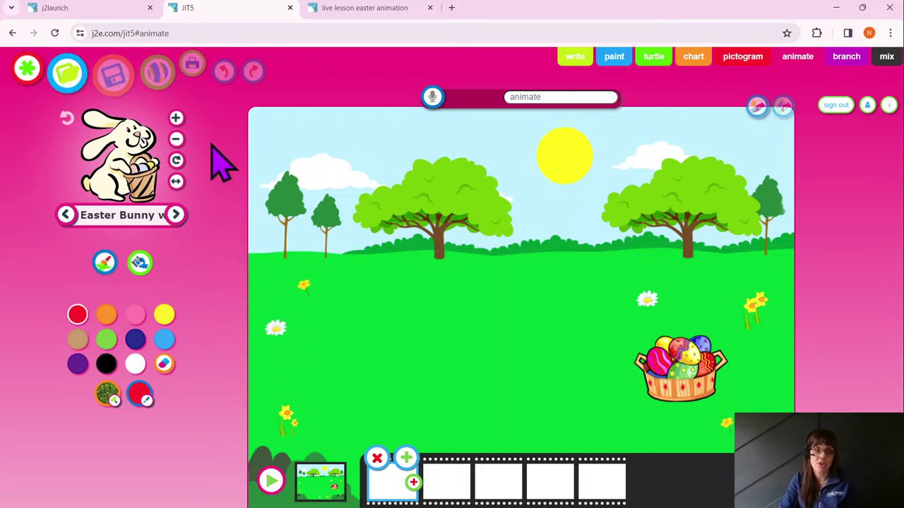
click(176, 139)
click(176, 139)
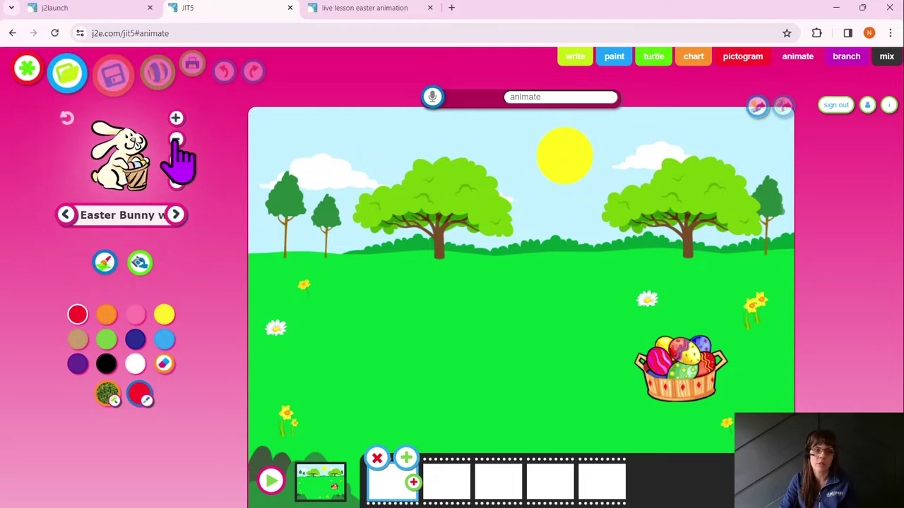
click(176, 139)
click(176, 139)
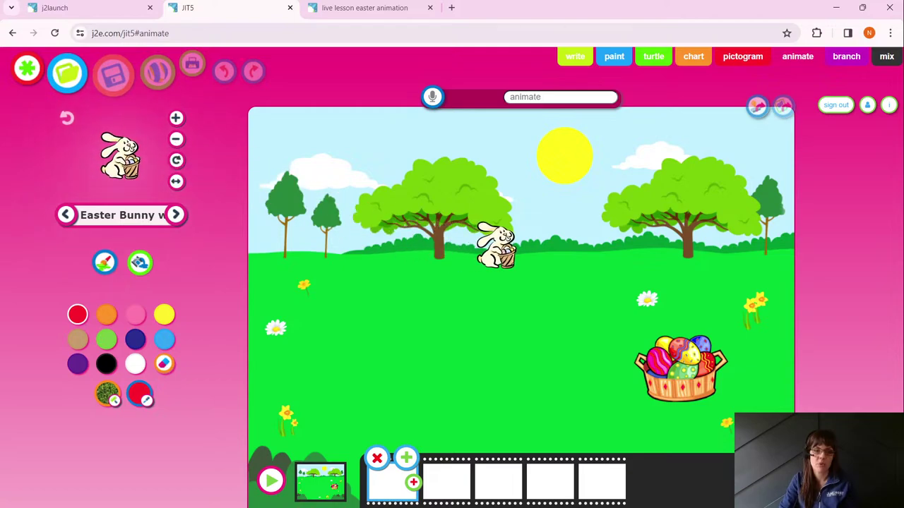
click(176, 140)
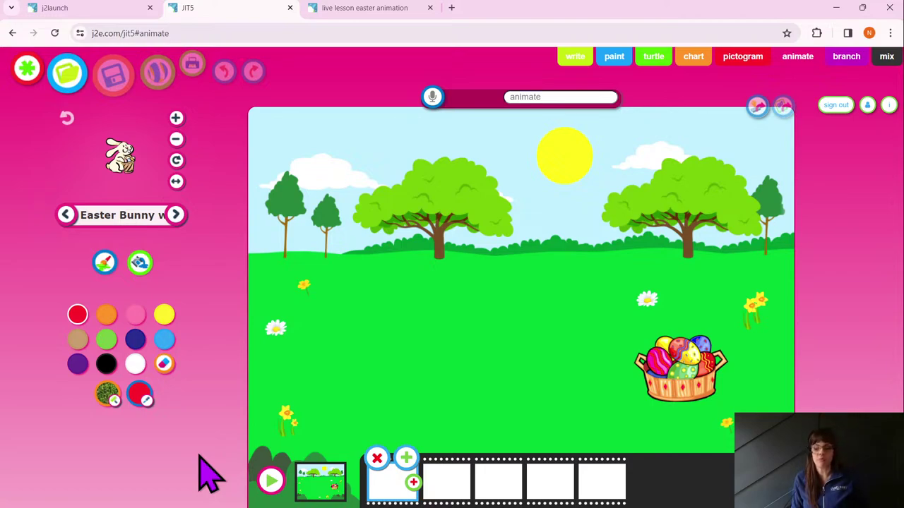
click(176, 139)
click(176, 119)
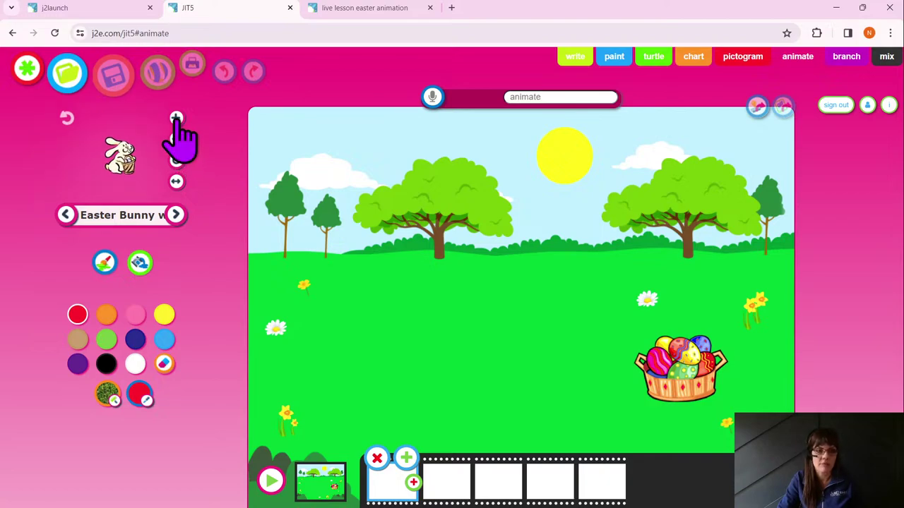
click(175, 139)
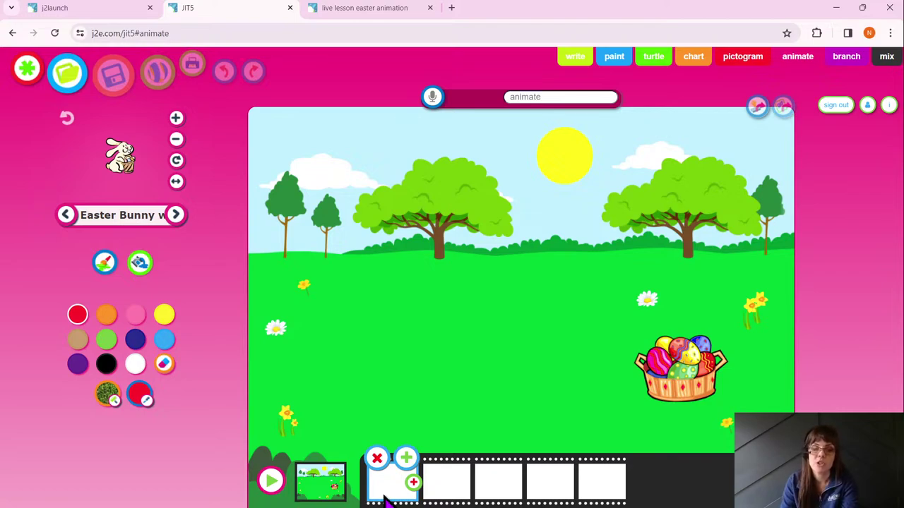
- Stamp the small Easter bunny on the horizon between the two large trees in the first frame
drag(493, 422, 526, 249)
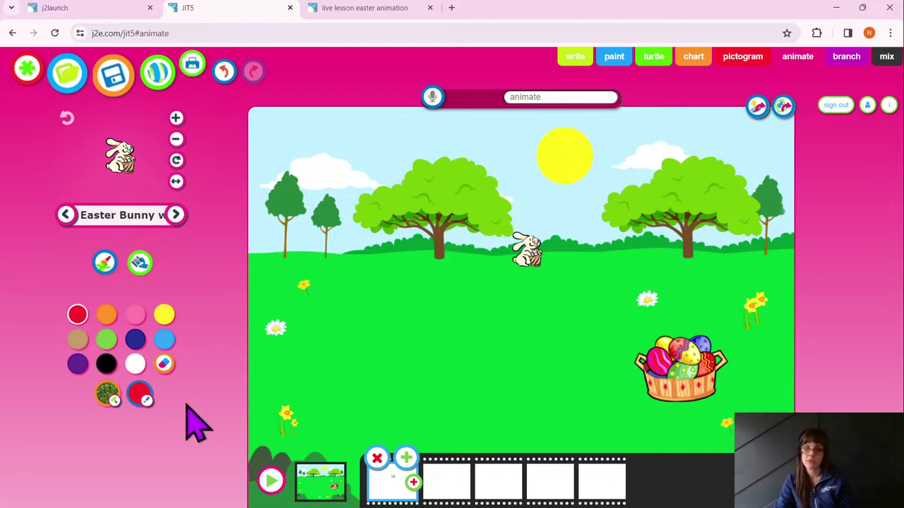
drag(228, 414, 491, 356)
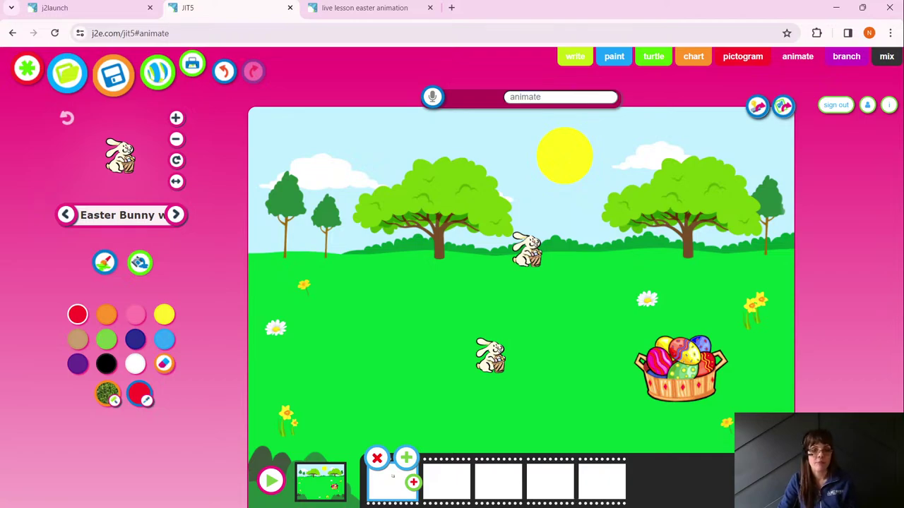
drag(491, 356, 460, 469)
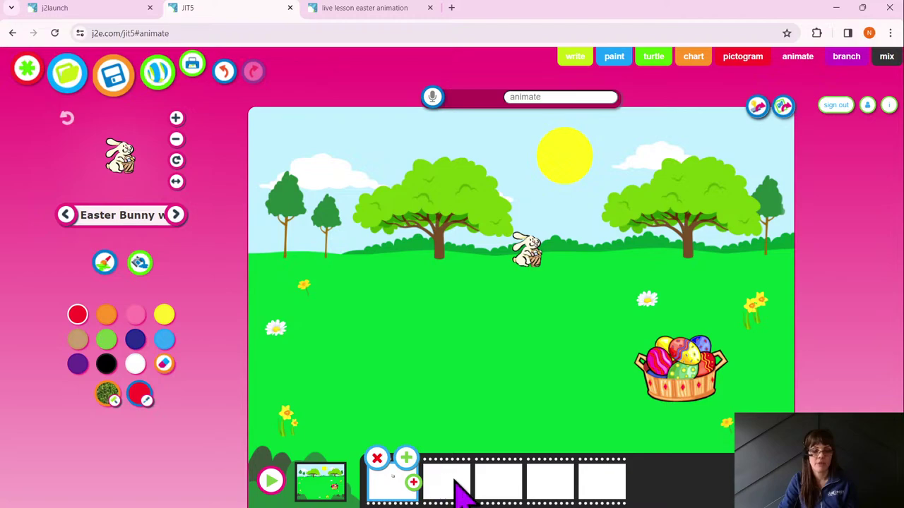
- In the second frame, stamp the bunny one size larger, slightly below the faint bunny from the first frame
click(452, 489)
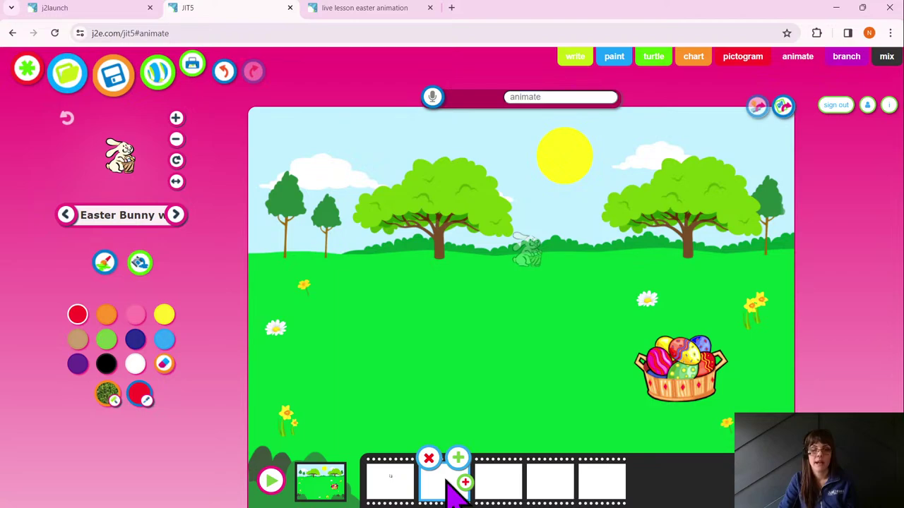
drag(528, 405, 552, 292)
scroll(552, 292, up, 5)
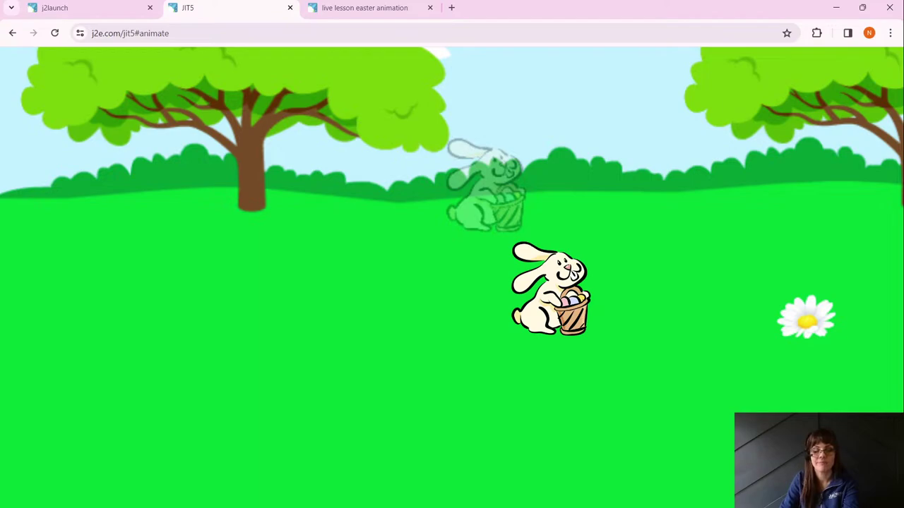
scroll(552, 292, down, 5)
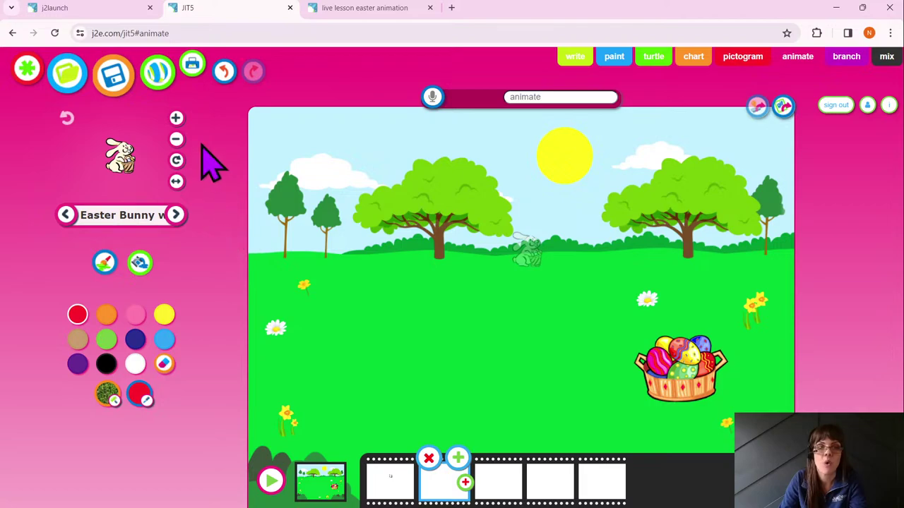
click(178, 120)
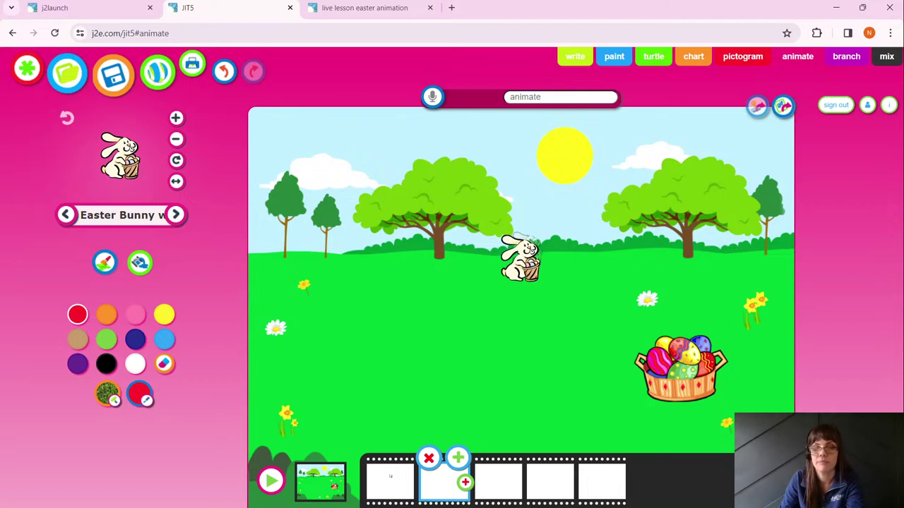
scroll(520, 257, up, 5)
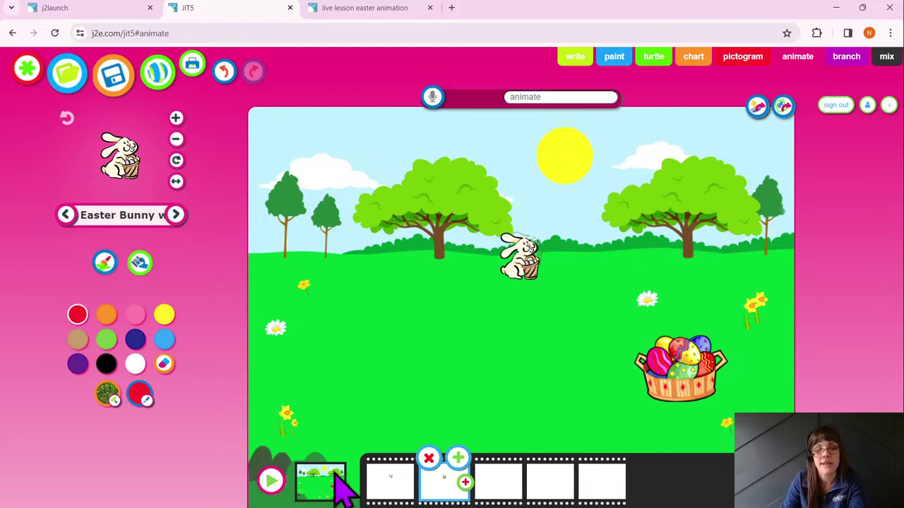
- Stamp the bunny one size larger and slightly lower in the third frame, and at the same size a little lower in the fourth
click(499, 481)
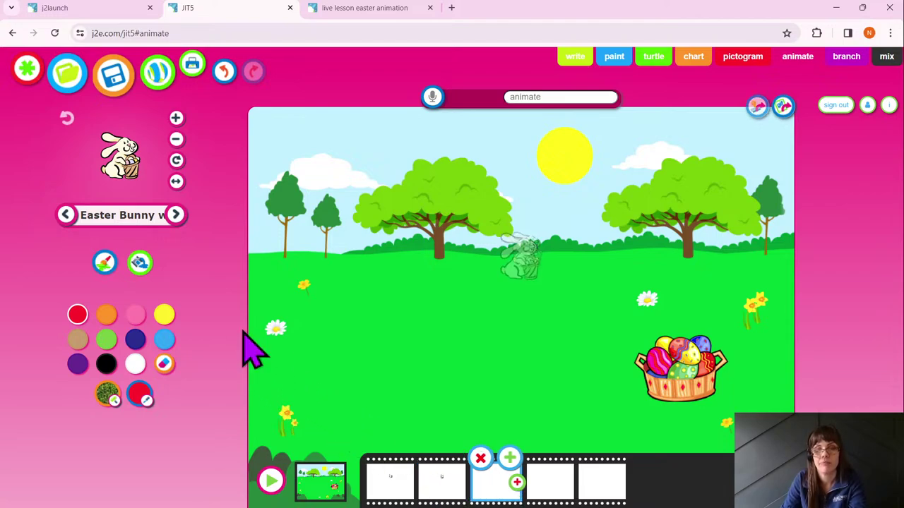
click(177, 122)
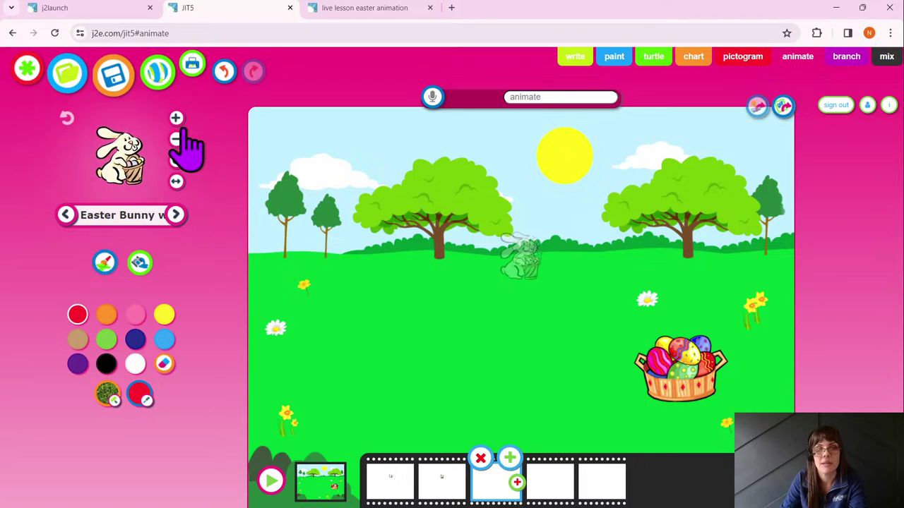
drag(120, 155, 509, 270)
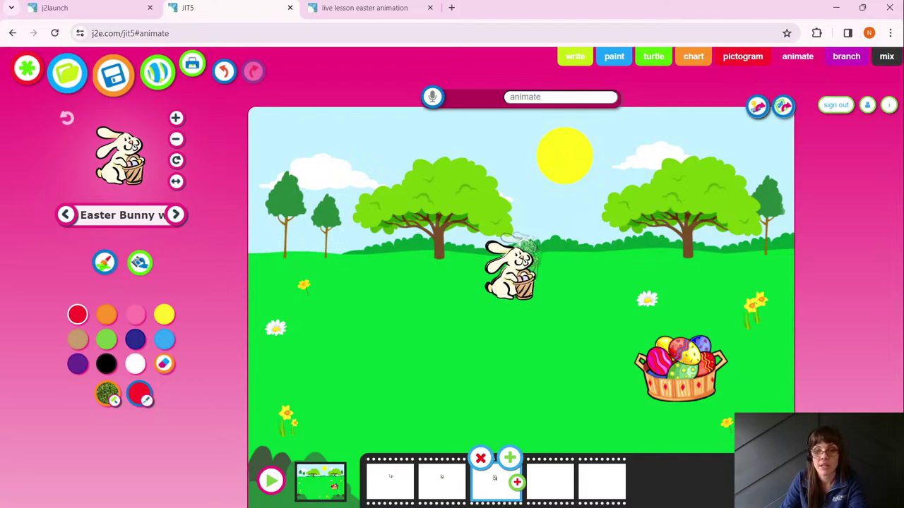
click(548, 484)
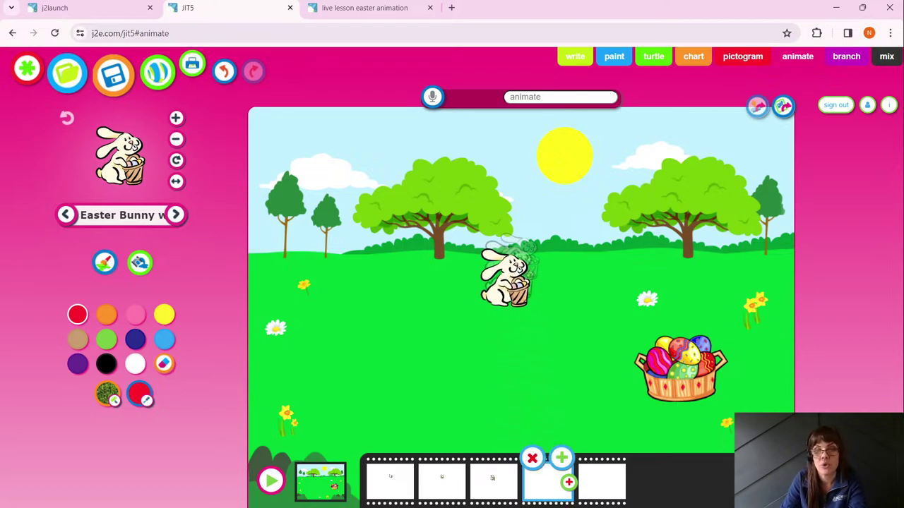
click(505, 277)
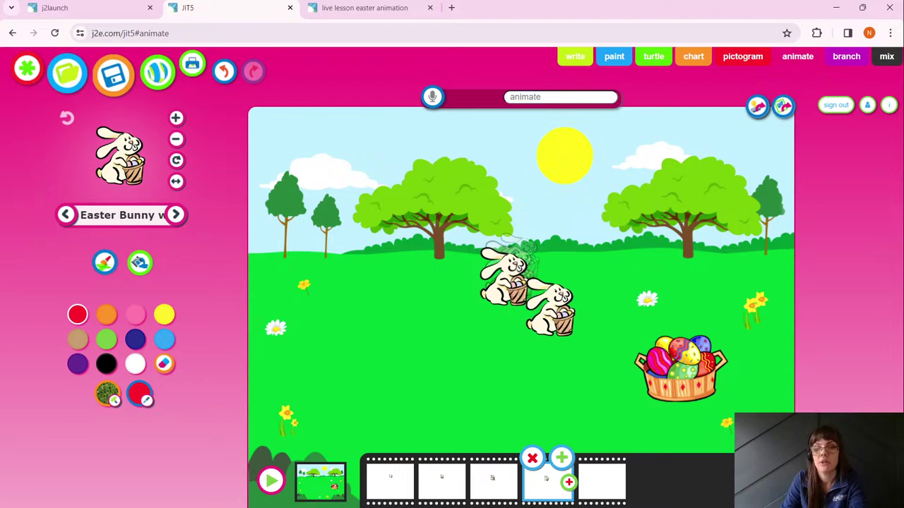
- In the fifth frame, stamp the bunny one size larger and slightly below its previous position
click(606, 486)
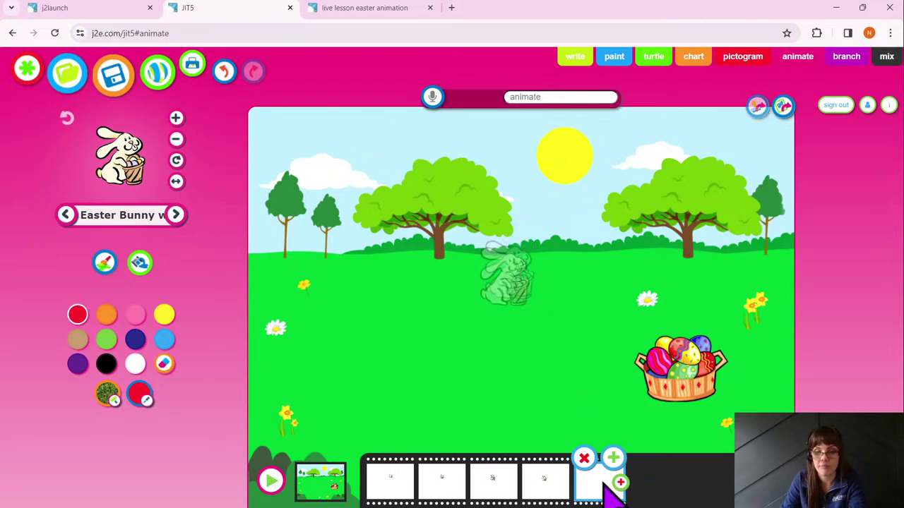
click(177, 127)
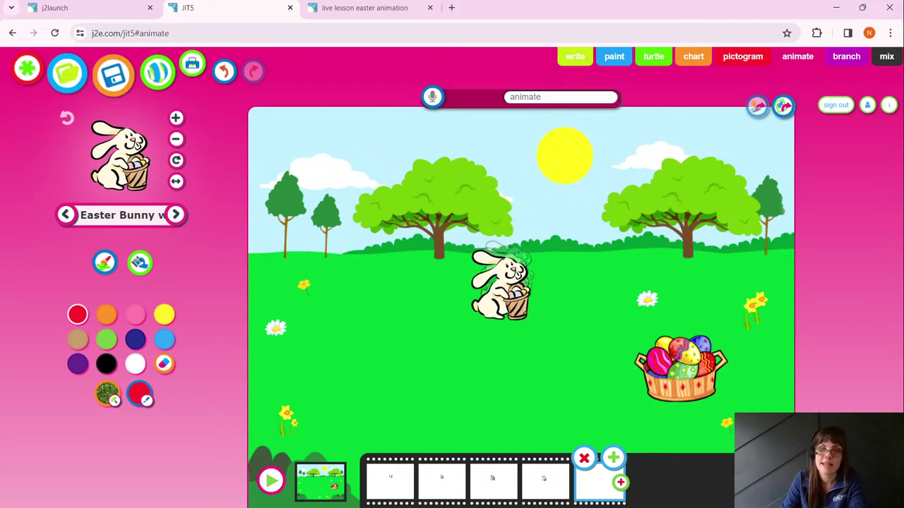
click(500, 288)
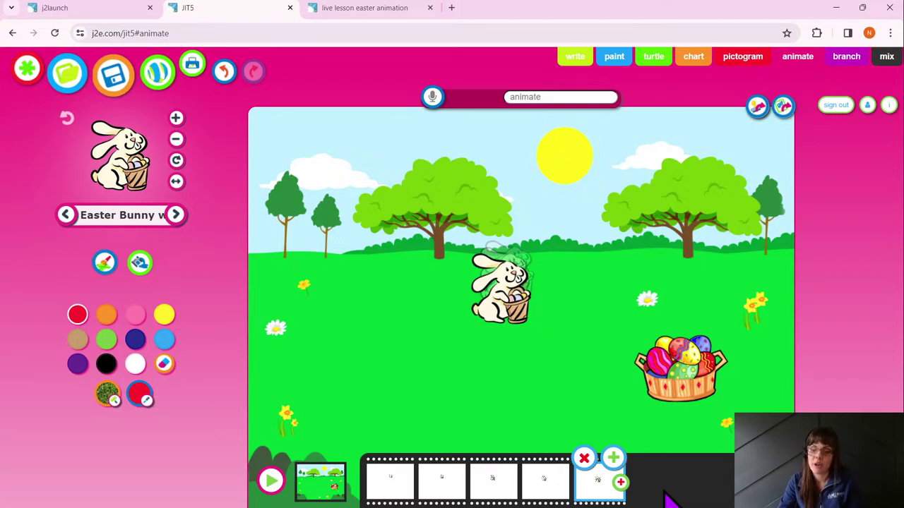
- Add a sixth frame and stamp a larger bunny slightly lower and further towards the egg basket
click(617, 475)
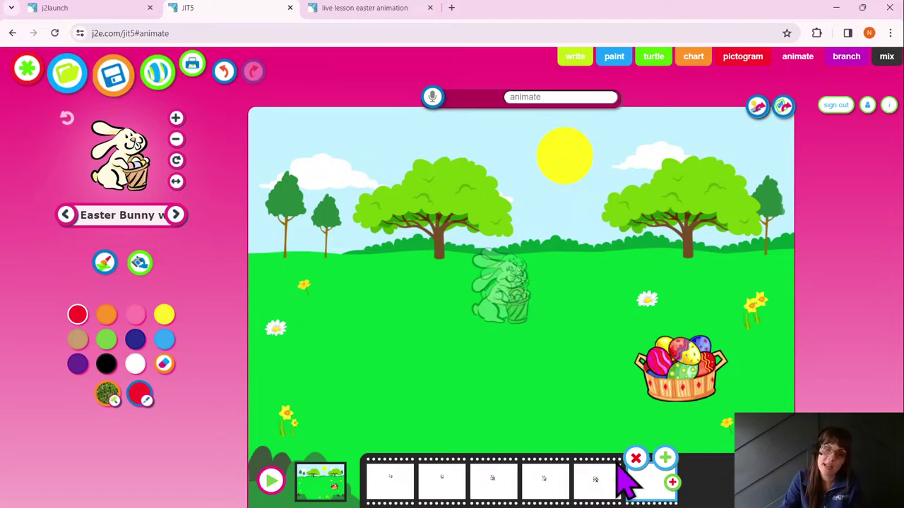
click(176, 118)
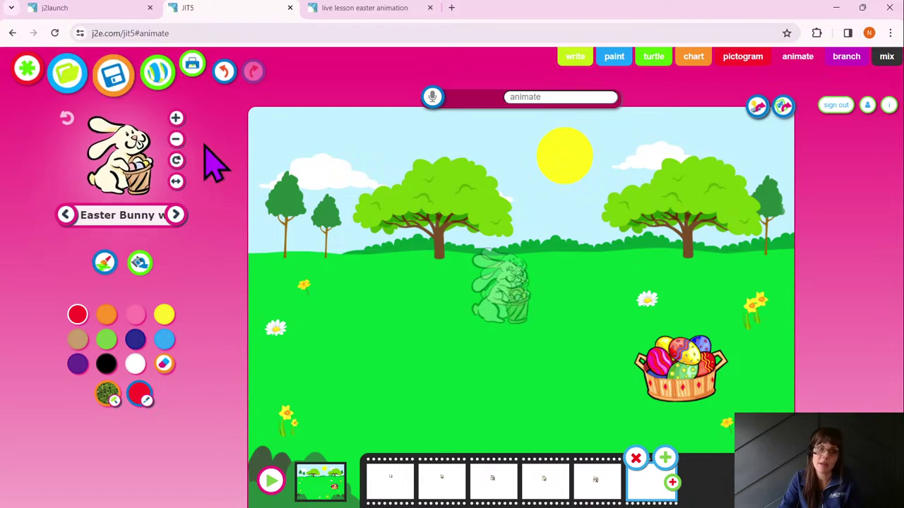
drag(120, 155, 674, 472)
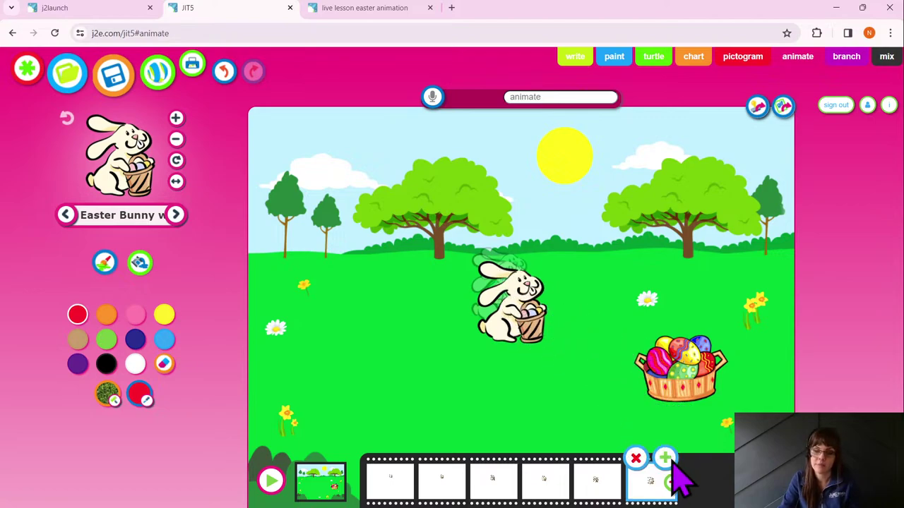
- Add a seventh frame with the bunny stamped one size larger and a little lower, and preview the animation
click(674, 469)
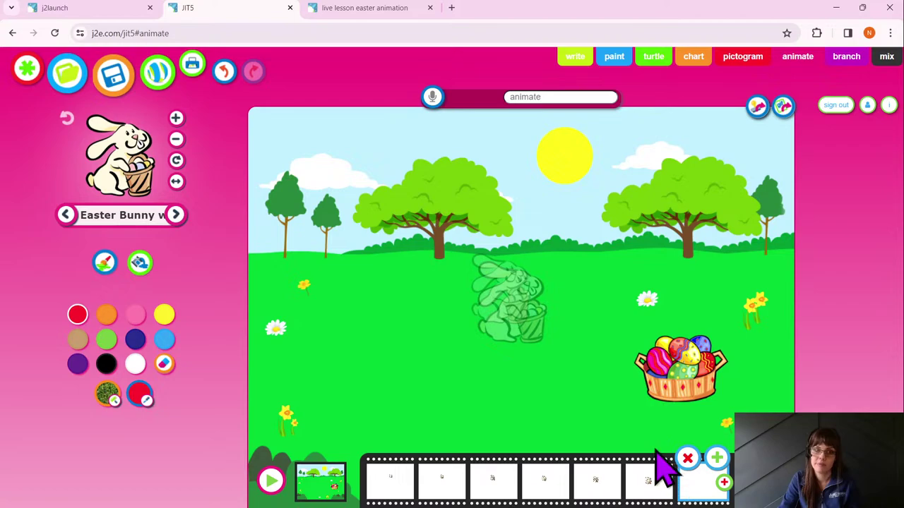
drag(666, 464, 171, 226)
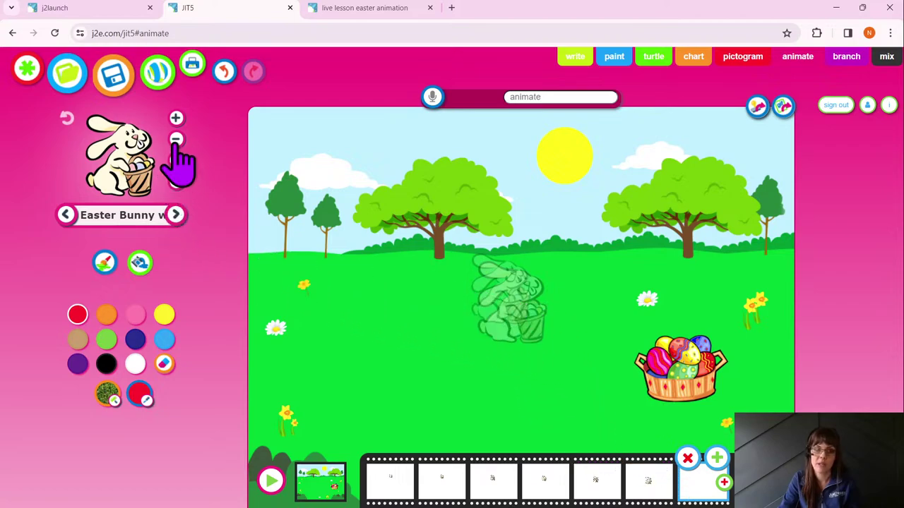
click(176, 118)
drag(120, 155, 517, 318)
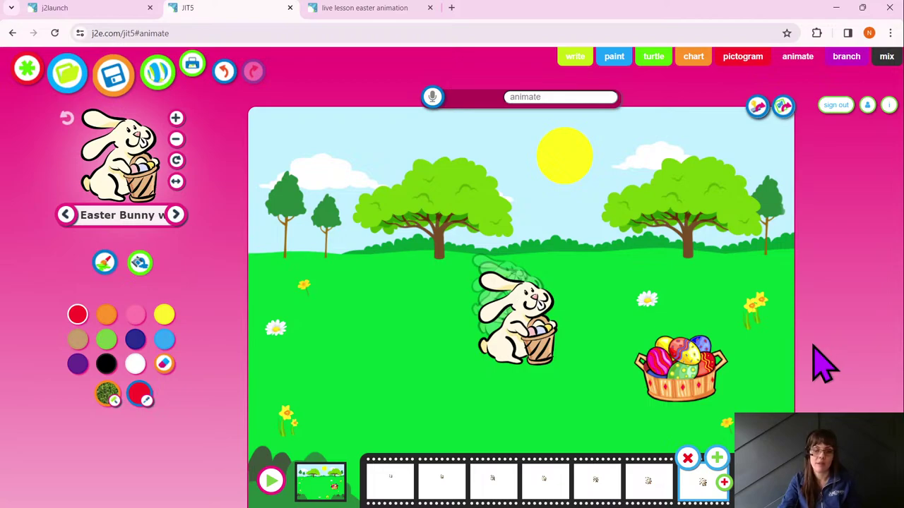
click(273, 481)
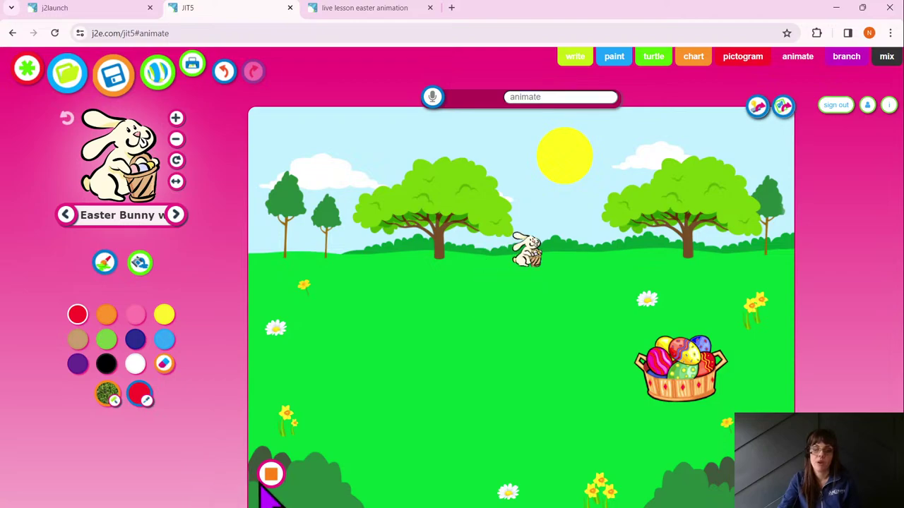
click(271, 476)
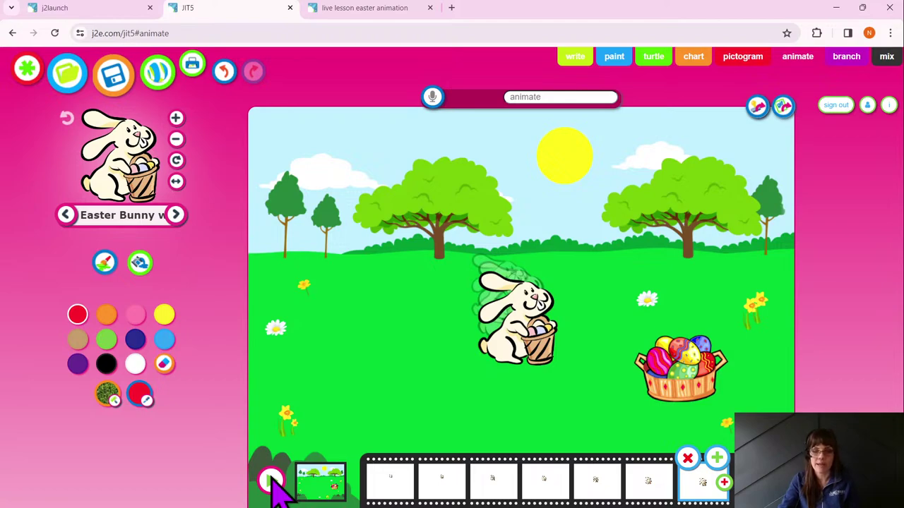
- Add more frames with the same-sized bunny moving in small steps towards the egg basket, and preview the animation
click(717, 459)
drag(664, 396, 653, 498)
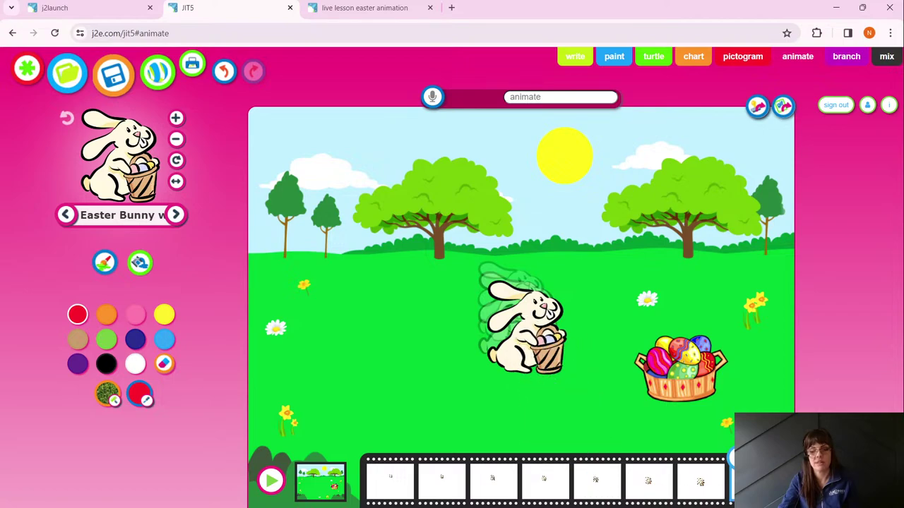
mouse_move(526, 327)
mouse_down()
mouse_move(537, 347)
mouse_move(537, 333)
mouse_up()
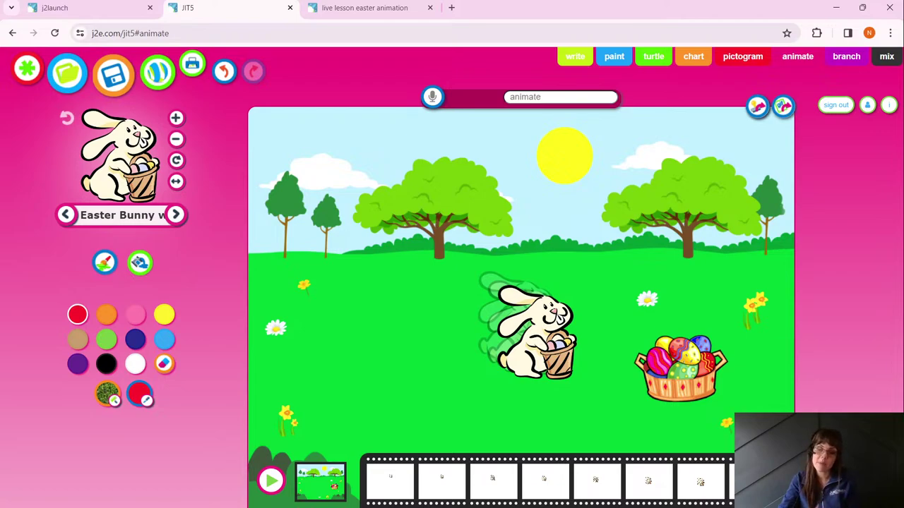
click(272, 481)
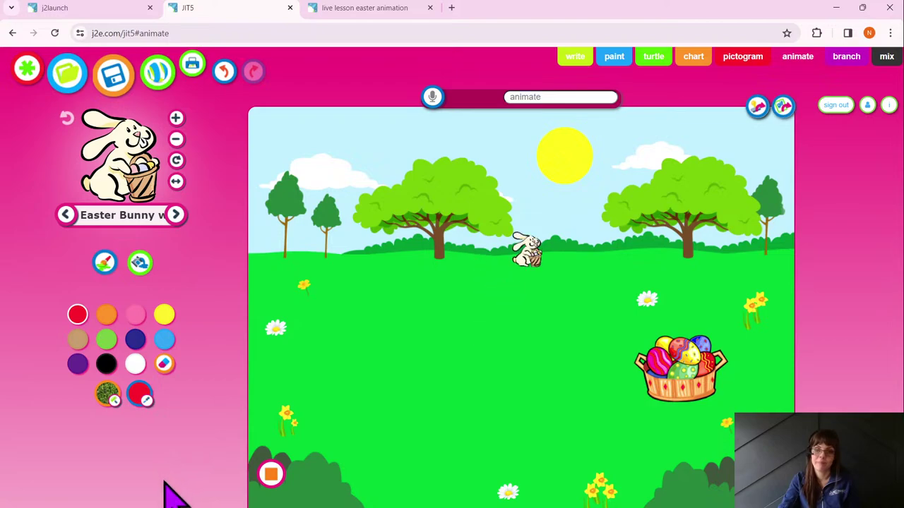
click(272, 476)
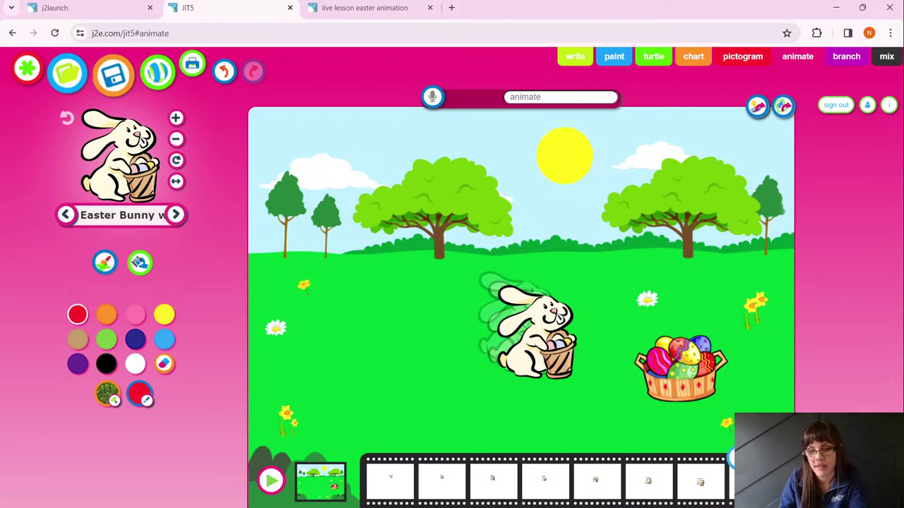
- Examine the most recent frames in the filmstrip close up
scroll(728, 498, up, 5)
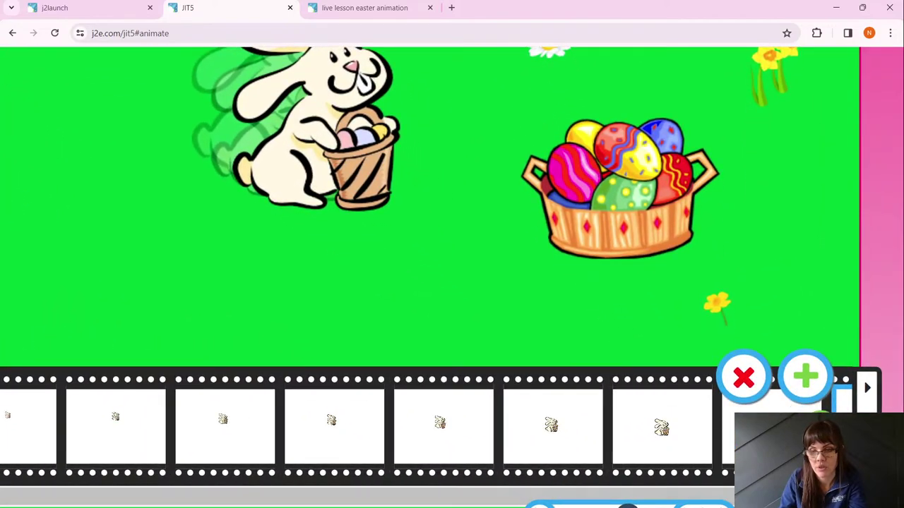
scroll(367, 497, right, 2)
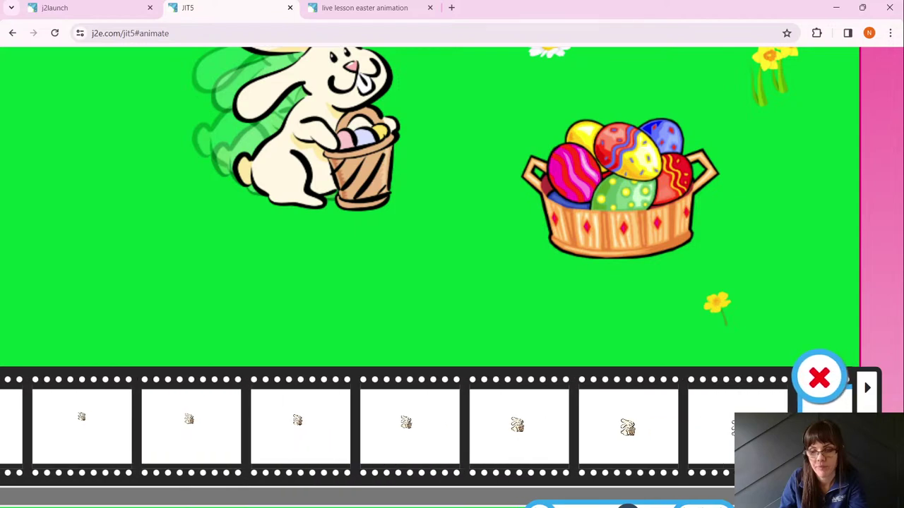
scroll(436, 431, right, 3)
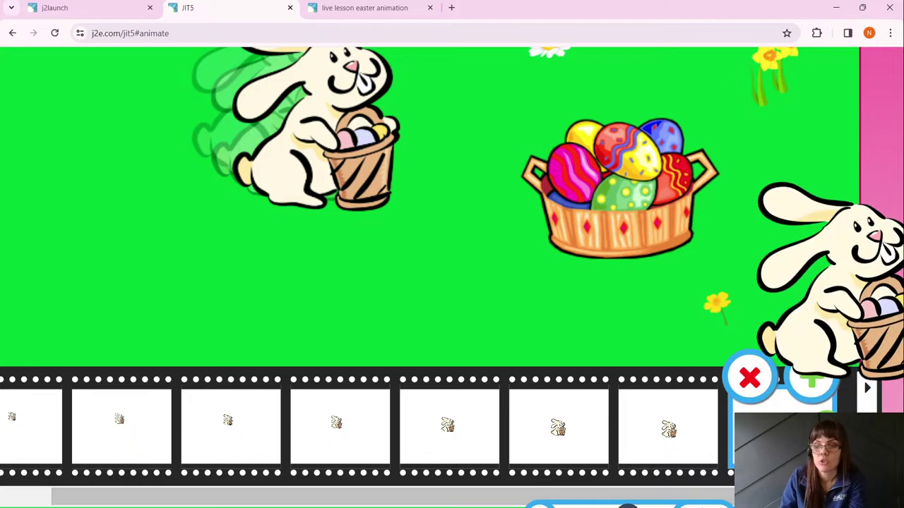
key(ctrl+minus)
key(ctrl+minus)
drag(815, 381, 867, 297)
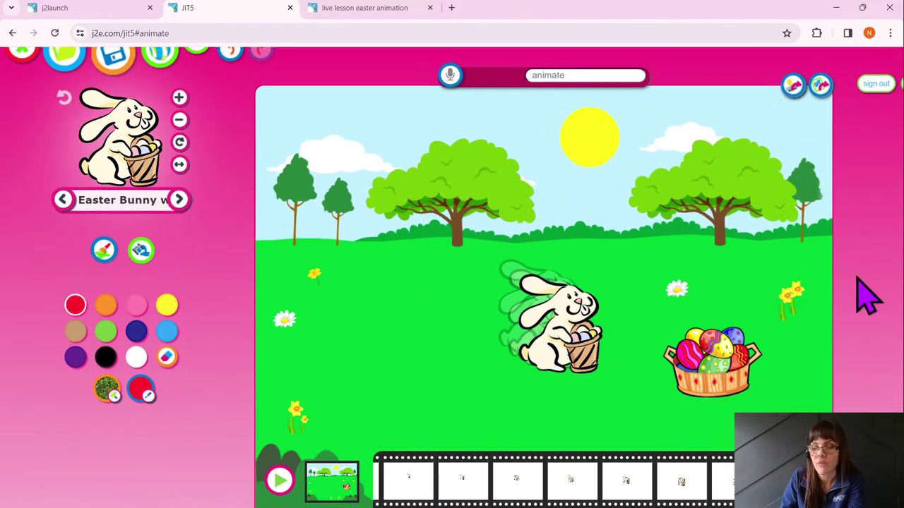
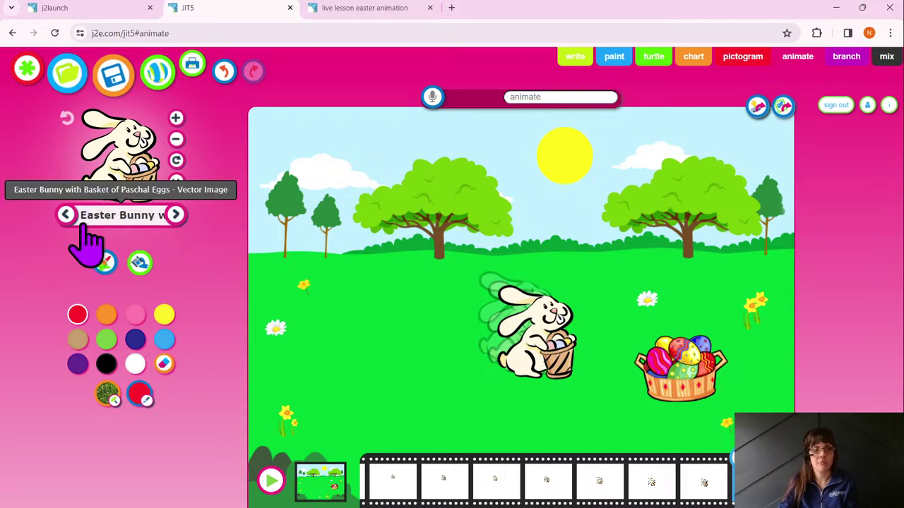
- Load a stamp from the Speech Bubbles category and enlarge it by three sizes
click(131, 225)
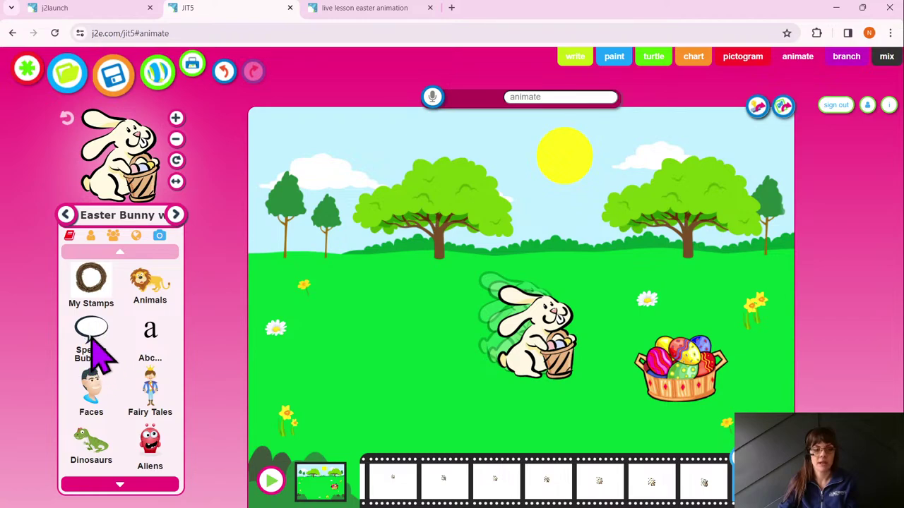
click(92, 339)
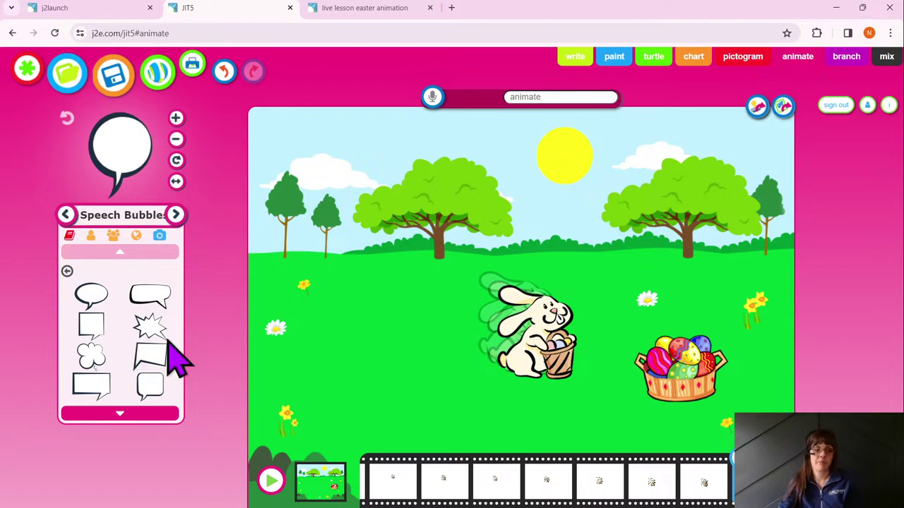
click(176, 119)
click(177, 118)
click(177, 119)
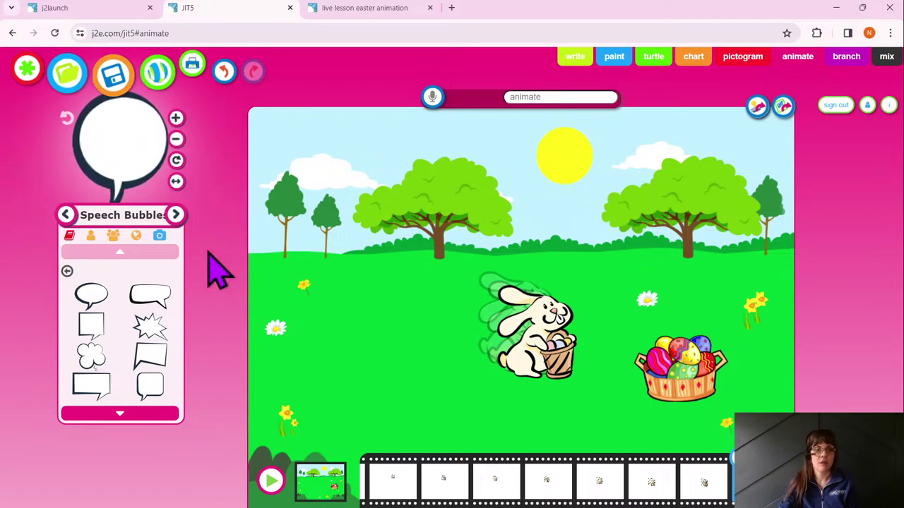
- Look through the speech bubble designs and choose the white rounded square bubble with its tail at the lower left
click(151, 302)
click(137, 230)
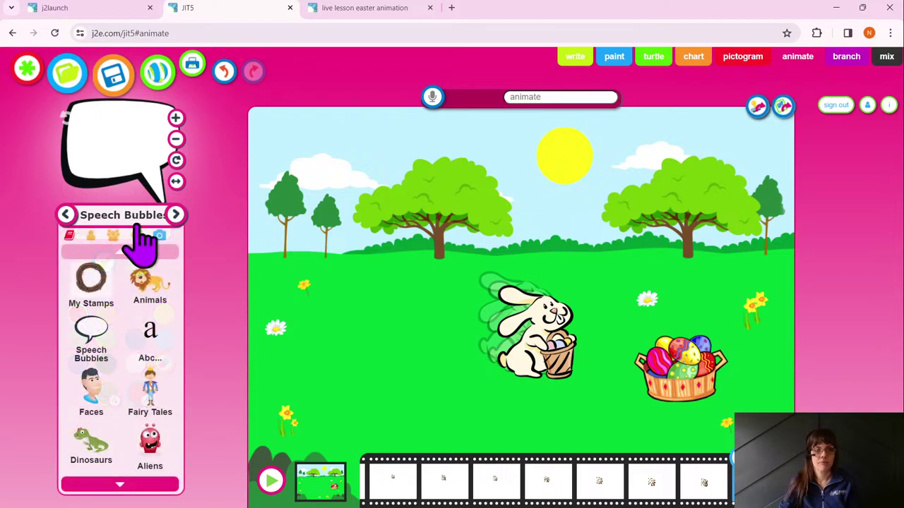
click(91, 338)
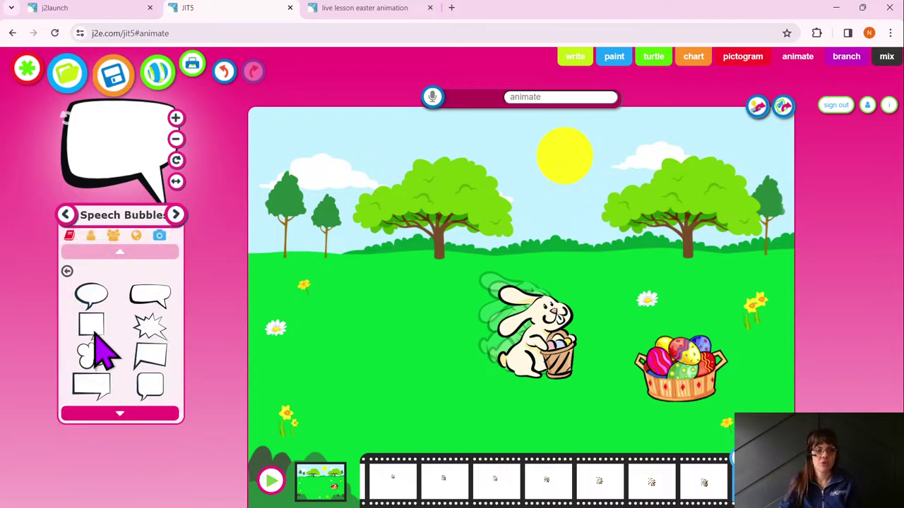
click(120, 415)
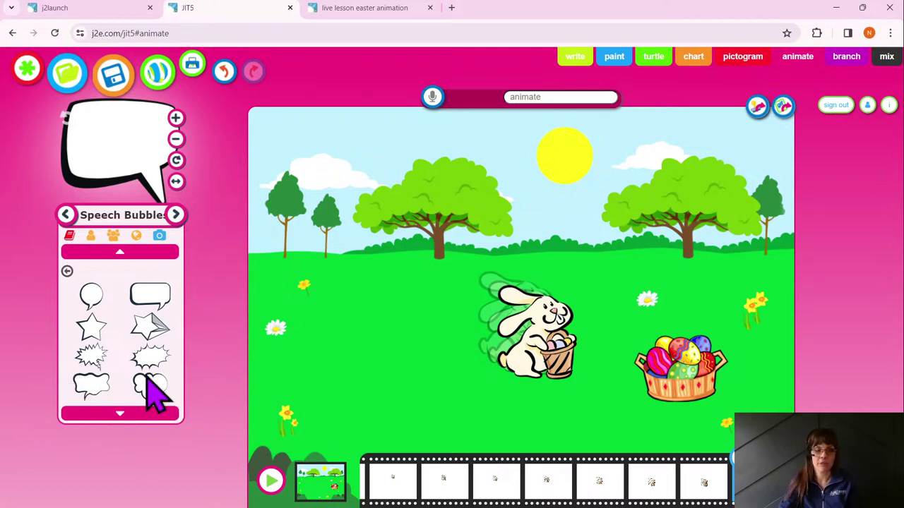
click(120, 415)
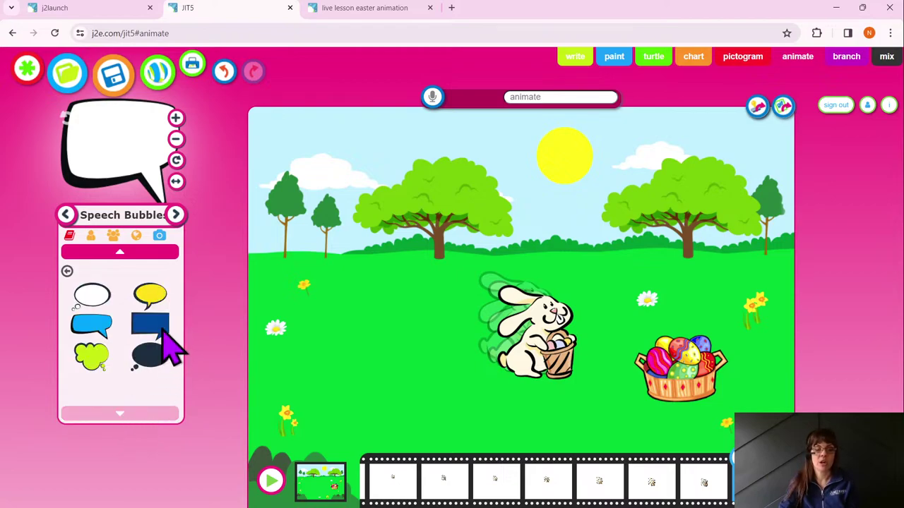
click(120, 257)
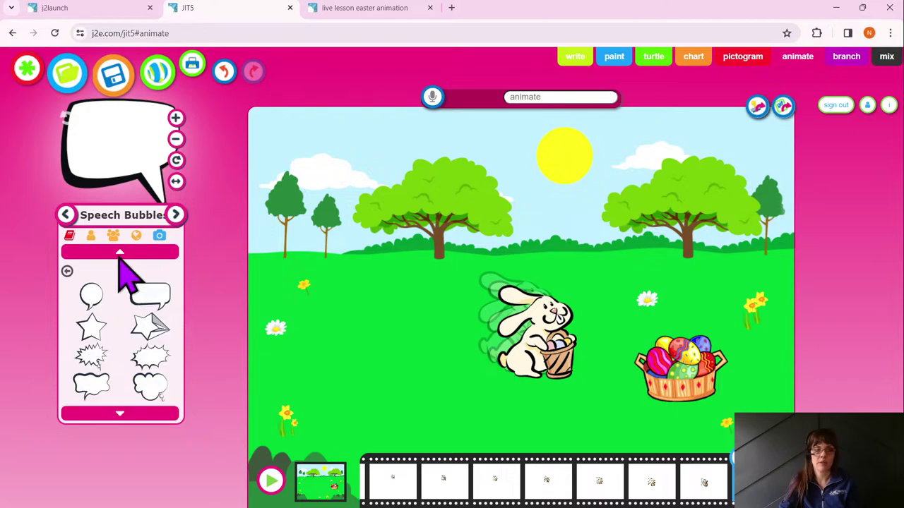
click(120, 254)
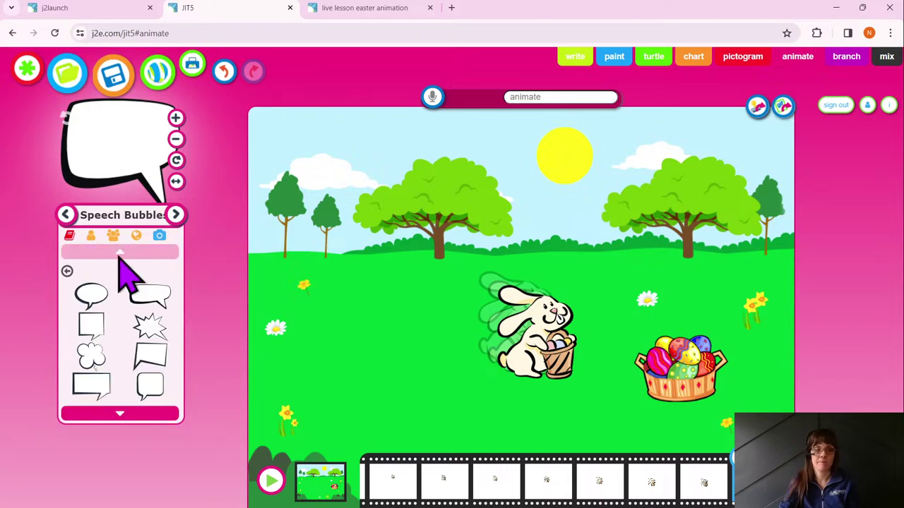
click(153, 388)
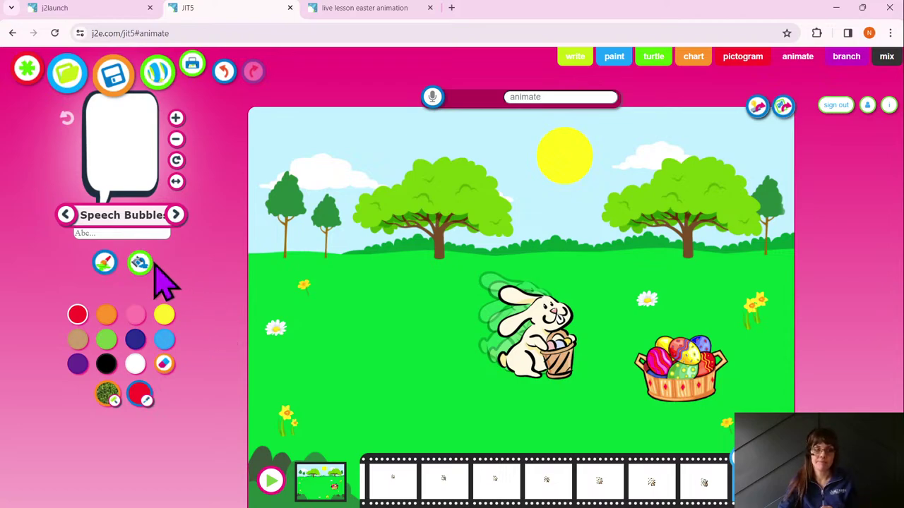
- Enter the text "Happy Easter" in the speech bubble stamp
click(98, 235)
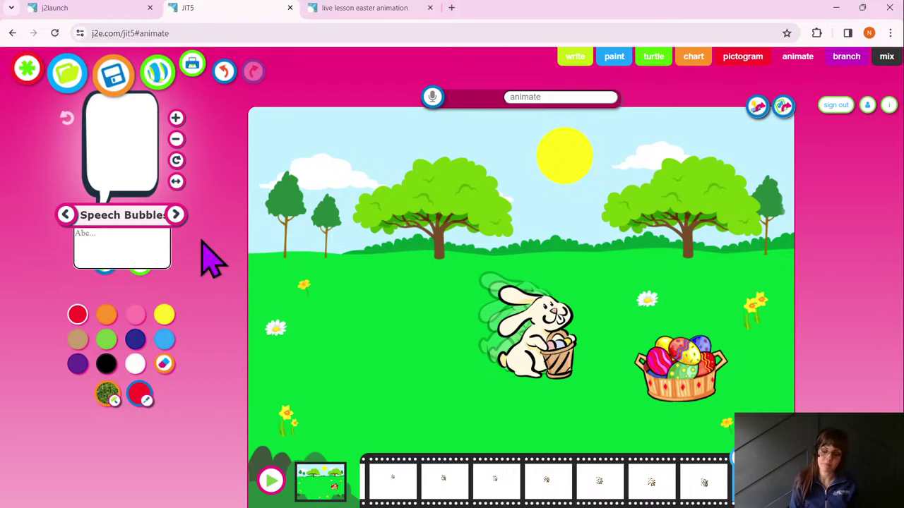
text(Hap)
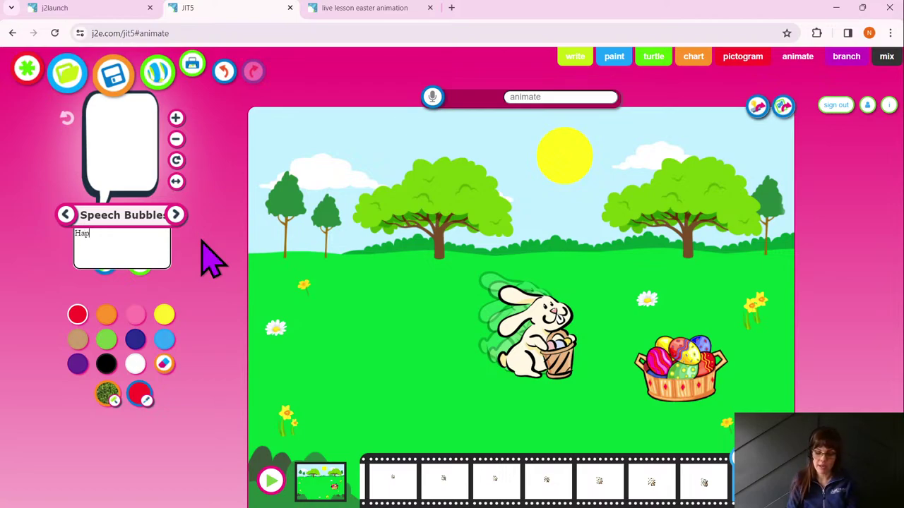
text(py Easter)
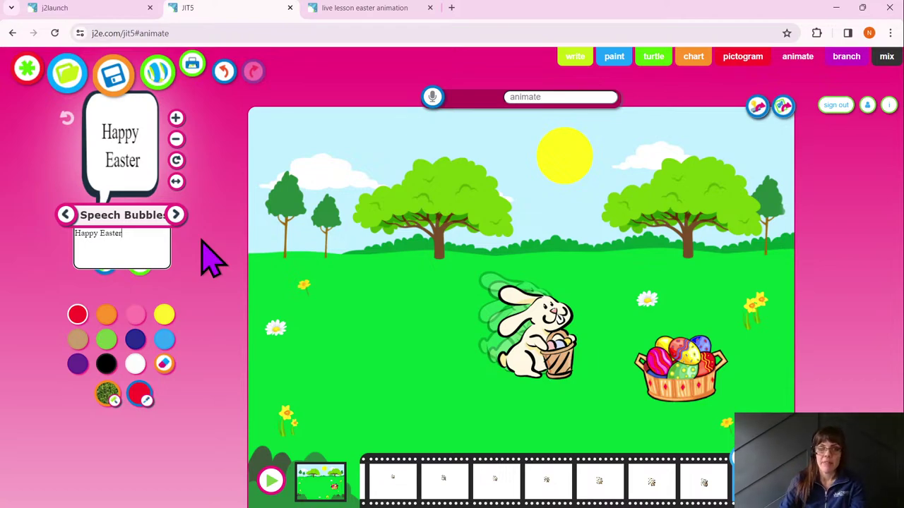
- Stamp the speech bubble just above the bunny's mouth so its tail points at the face, and preview the animation
drag(212, 257, 549, 249)
mouse_move(604, 220)
mouse_down()
mouse_move(613, 246)
mouse_move(565, 212)
mouse_move(492, 221)
mouse_move(599, 221)
mouse_move(609, 238)
mouse_up()
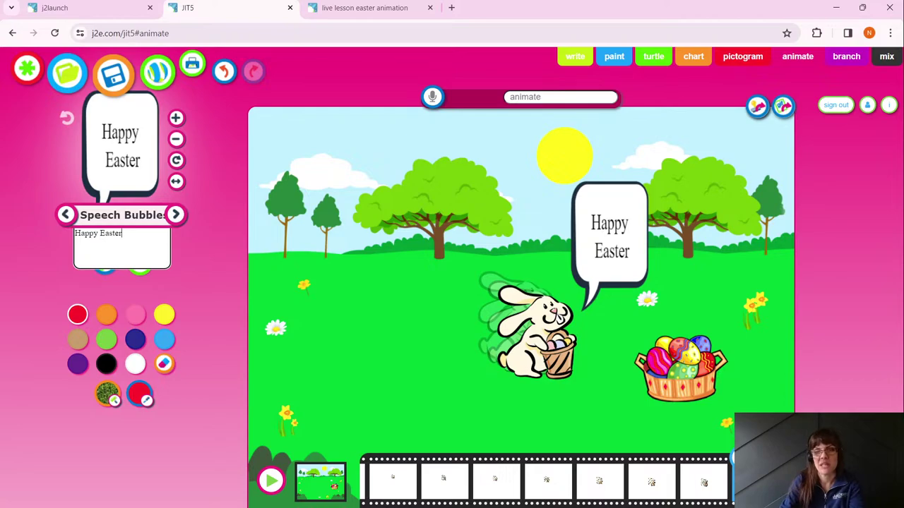
drag(609, 237, 847, 329)
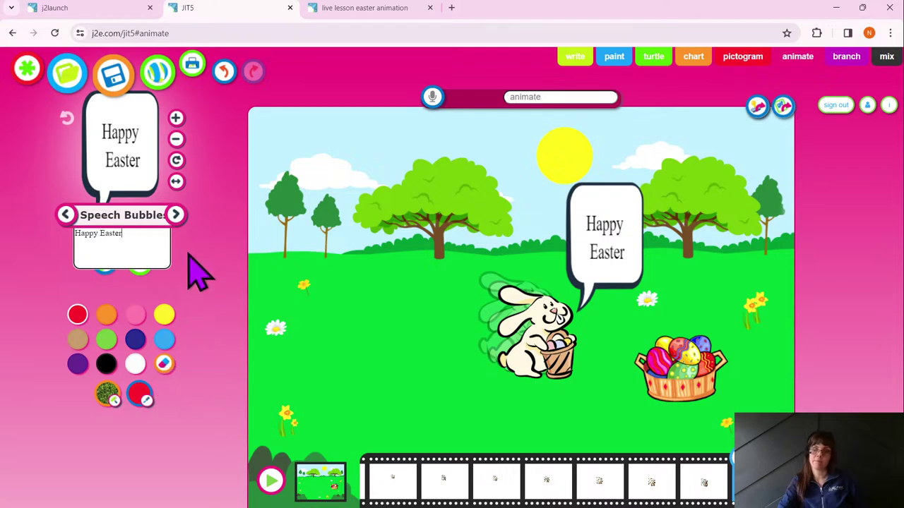
drag(198, 272, 888, 299)
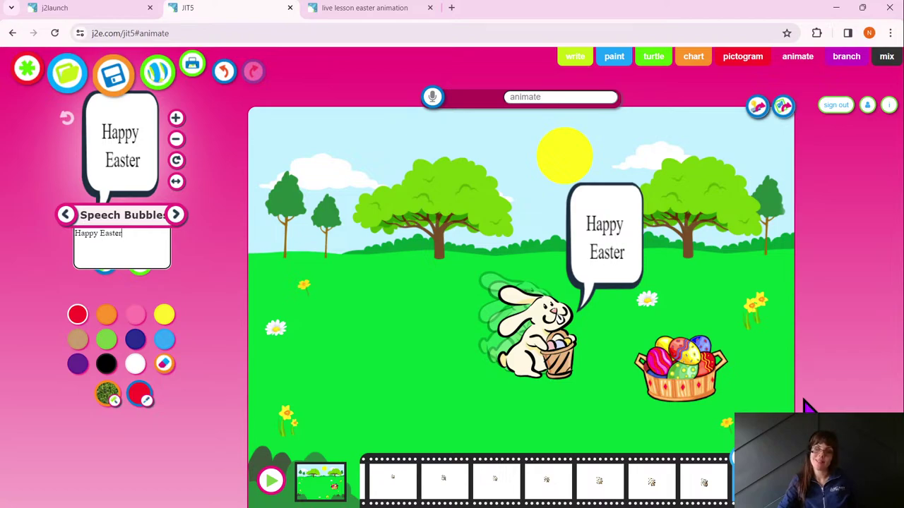
click(270, 481)
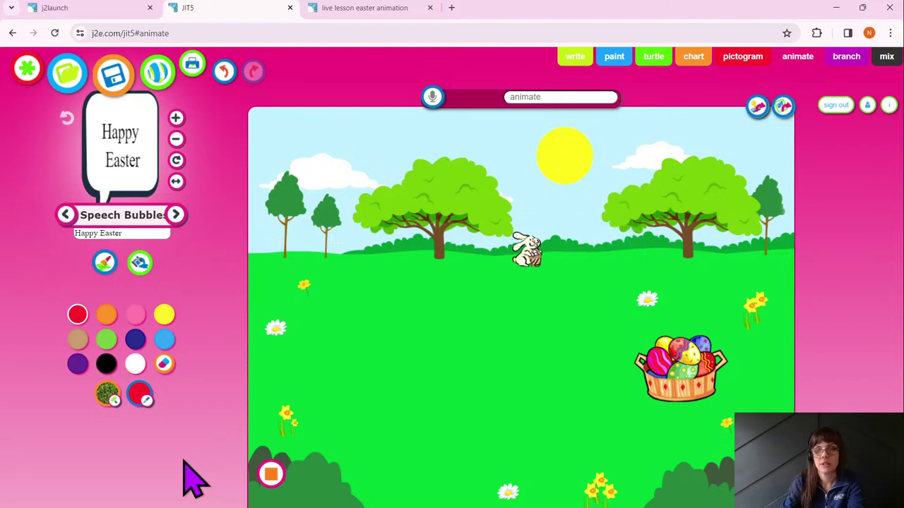
click(272, 476)
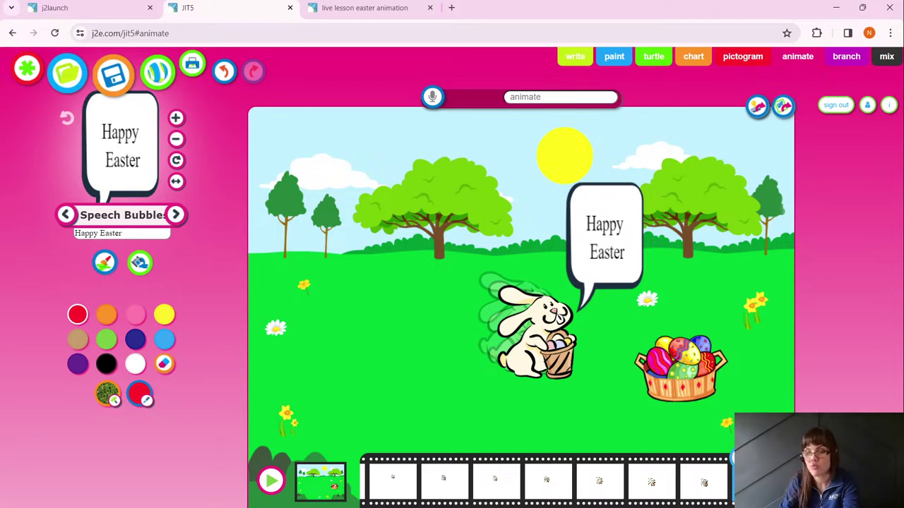
- Add three duplicates of the frame with the bunny and speech bubble at the end of the filmstrip
scroll(777, 483, up, 5)
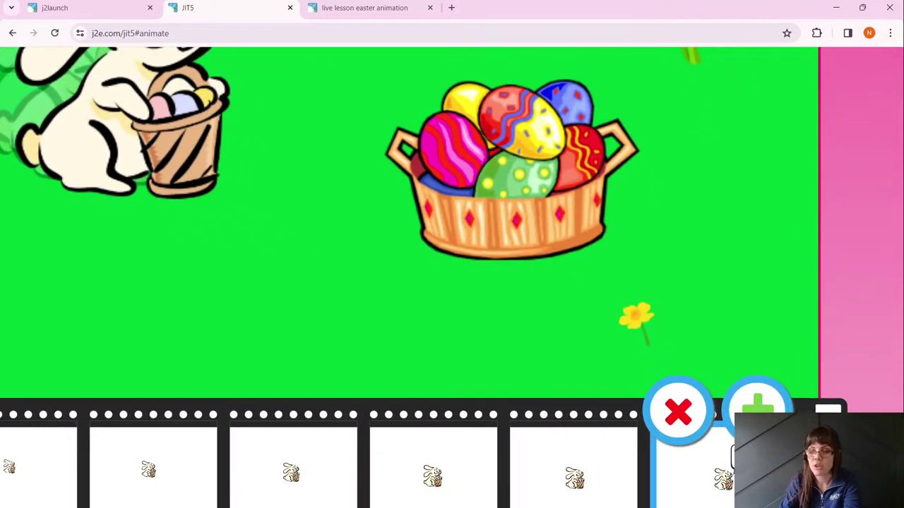
scroll(452, 283, down, 5)
scroll(452, 283, down, 2)
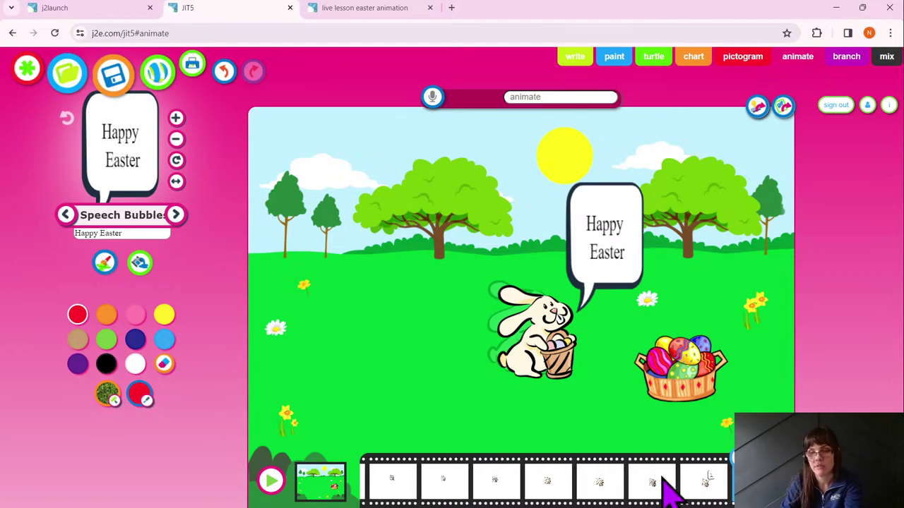
scroll(709, 477, up, 5)
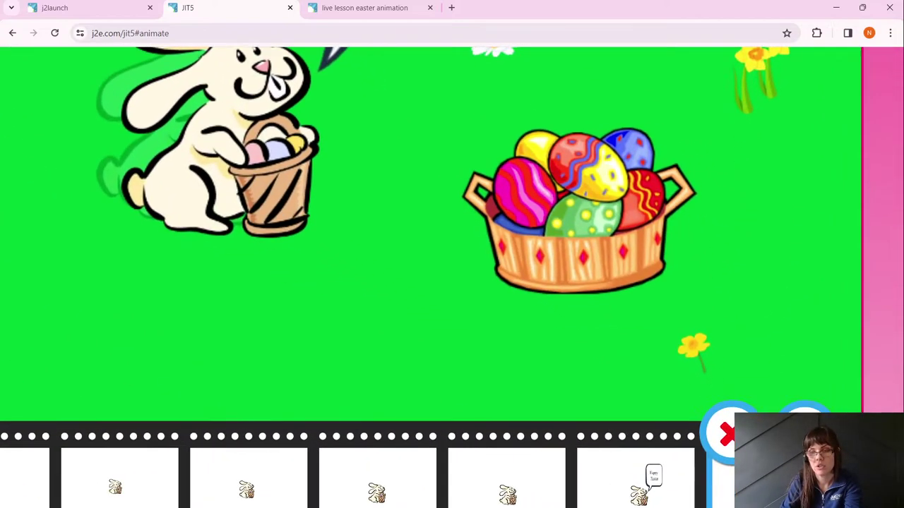
scroll(709, 502, down, 1)
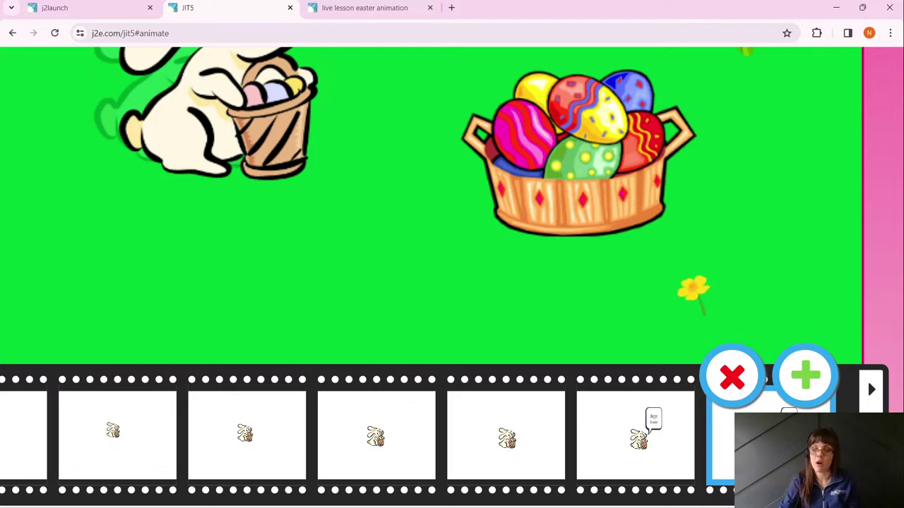
click(805, 376)
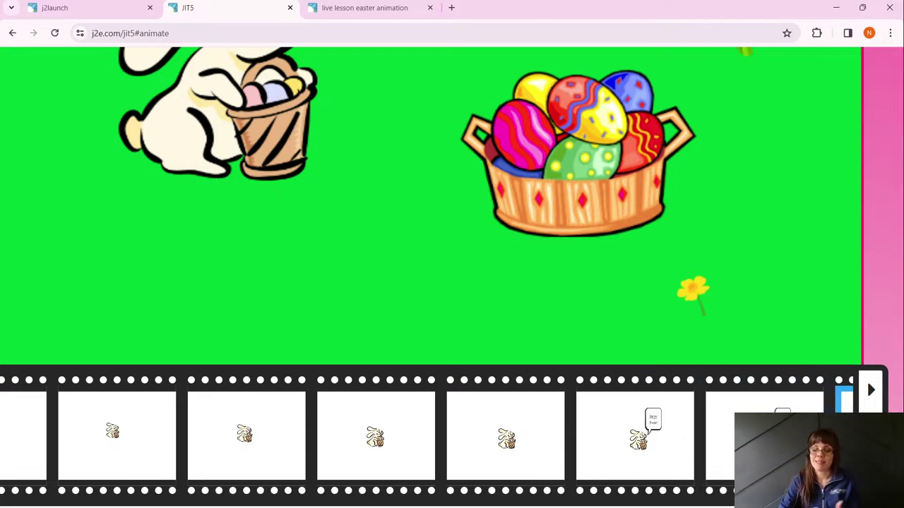
click(867, 380)
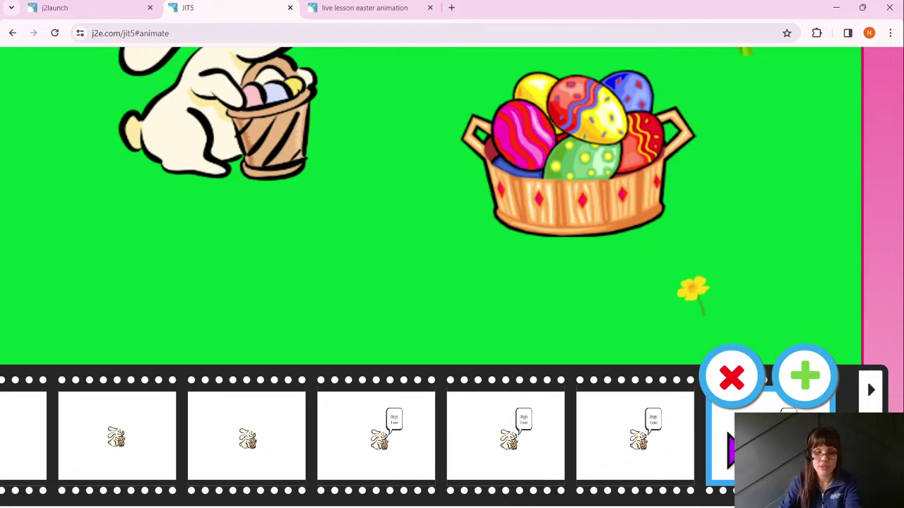
key(ctrl+0)
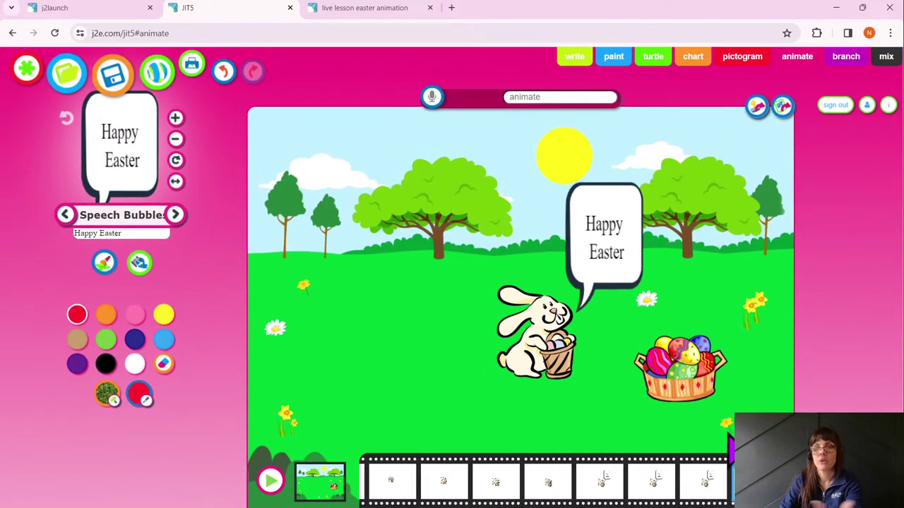
- Preview the animation with the repeated speech bubble frames
click(270, 480)
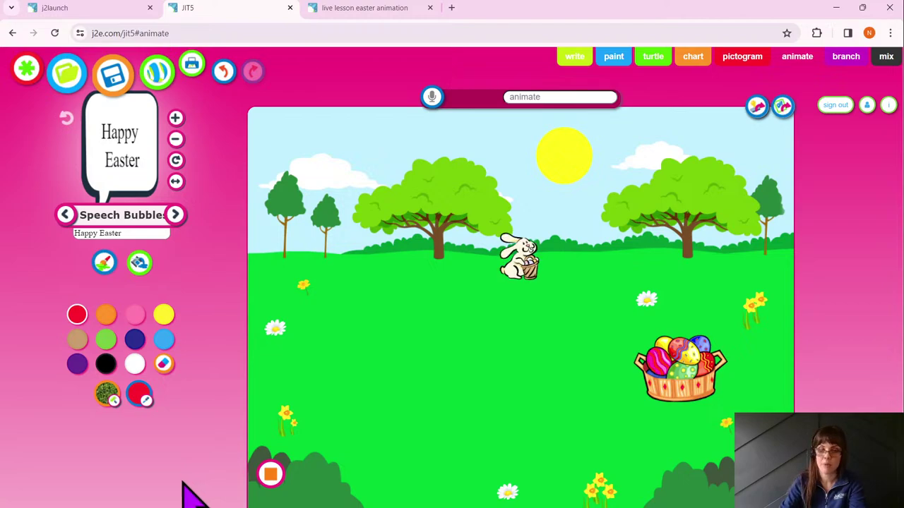
click(271, 475)
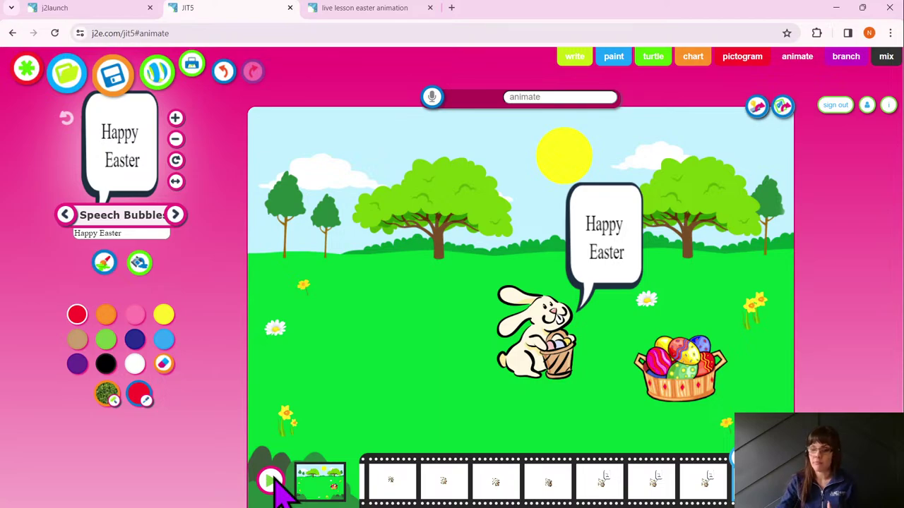
click(271, 480)
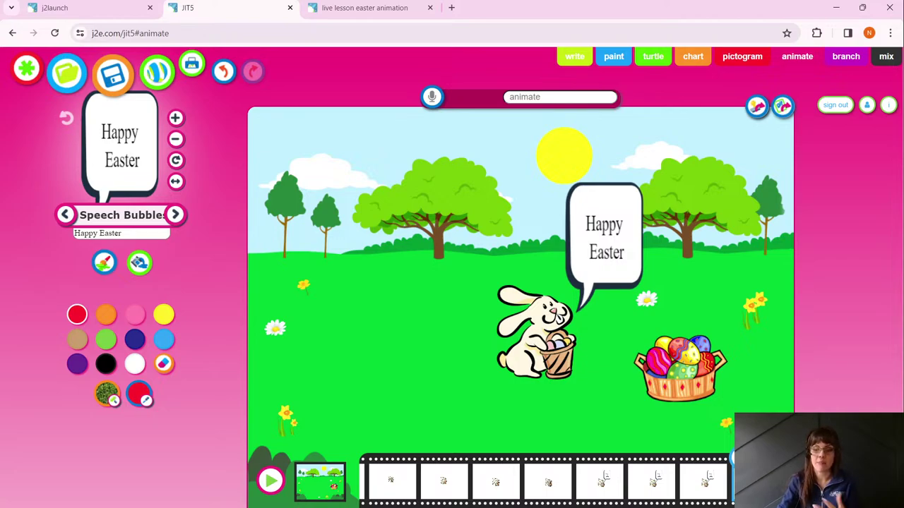
- Add a blank frame after the speech bubble frames and choose the Easter bunny with basket from My Stamps
drag(645, 383, 708, 482)
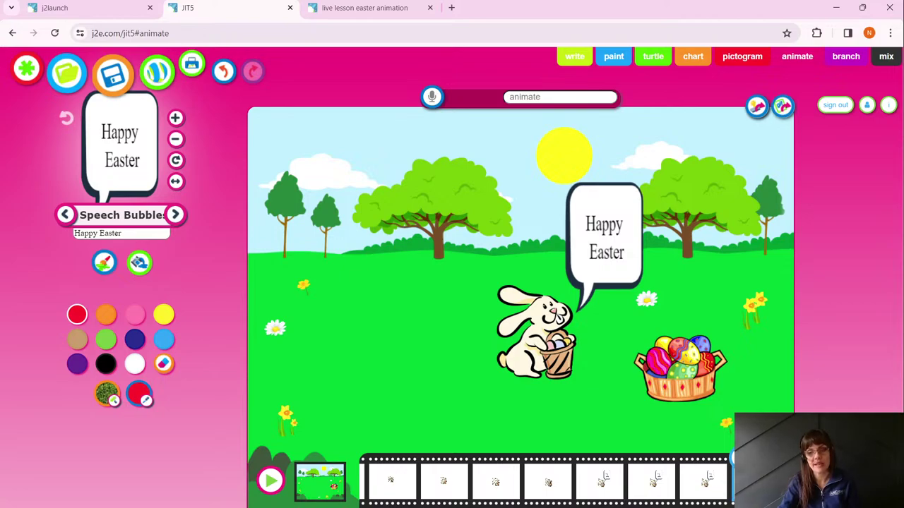
drag(120, 145, 590, 438)
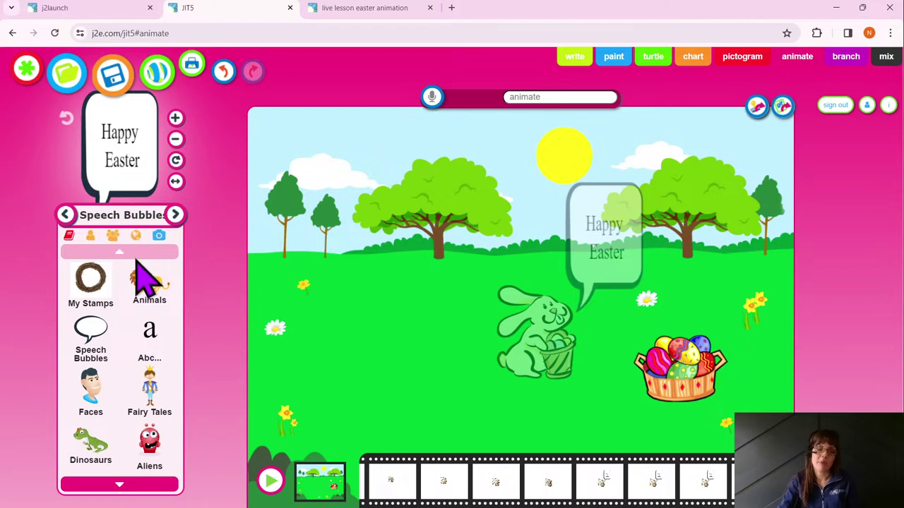
click(90, 283)
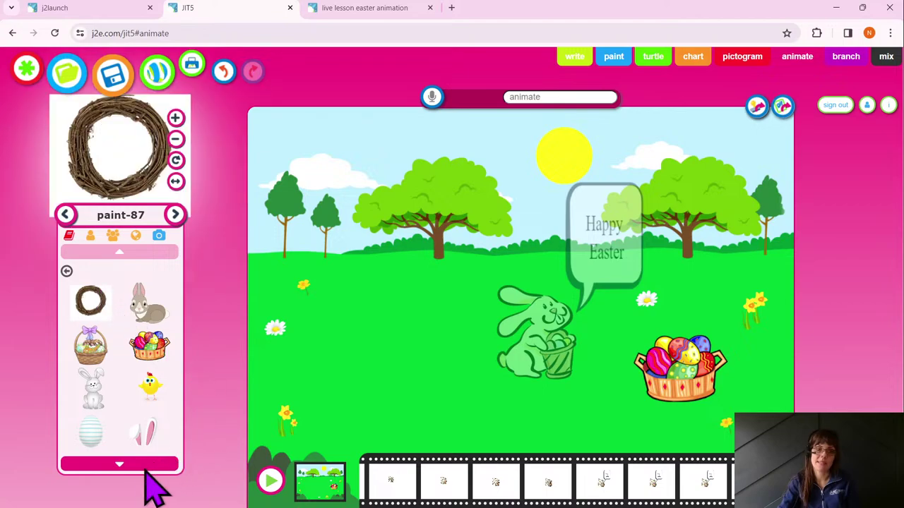
click(120, 466)
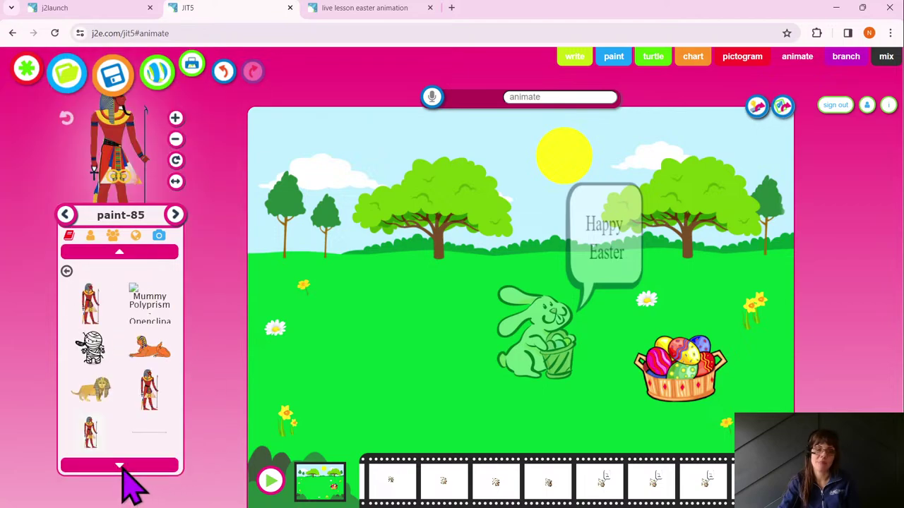
click(121, 478)
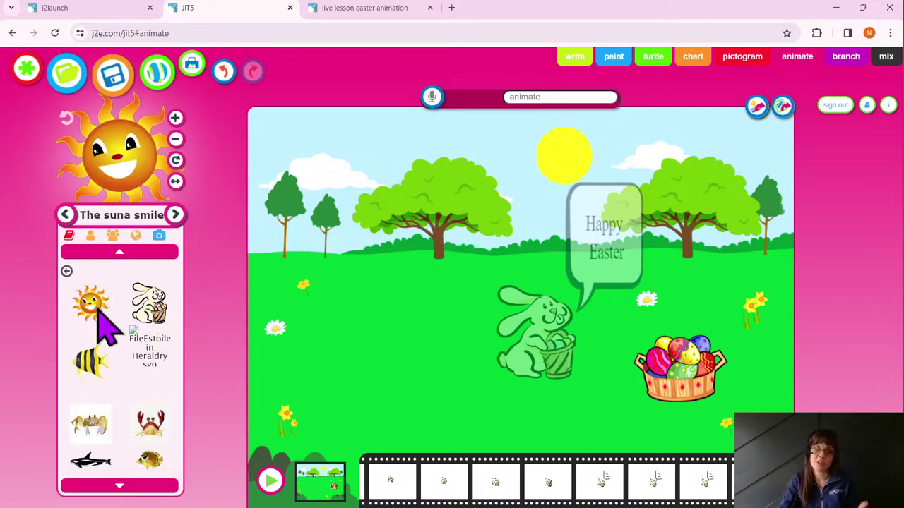
click(94, 238)
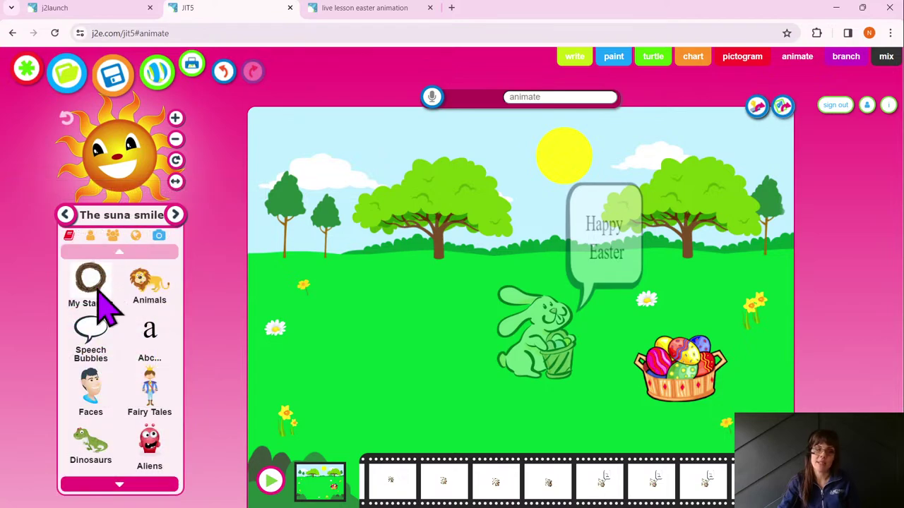
click(91, 283)
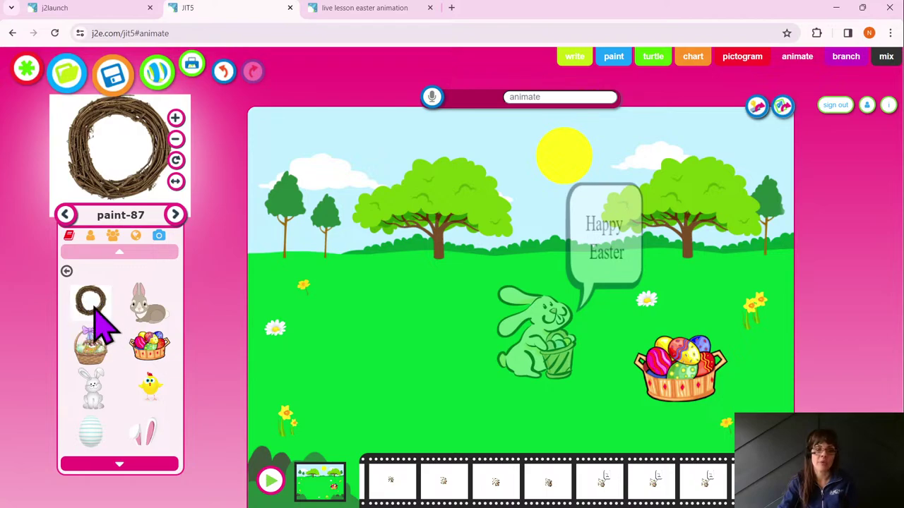
click(119, 465)
click(118, 468)
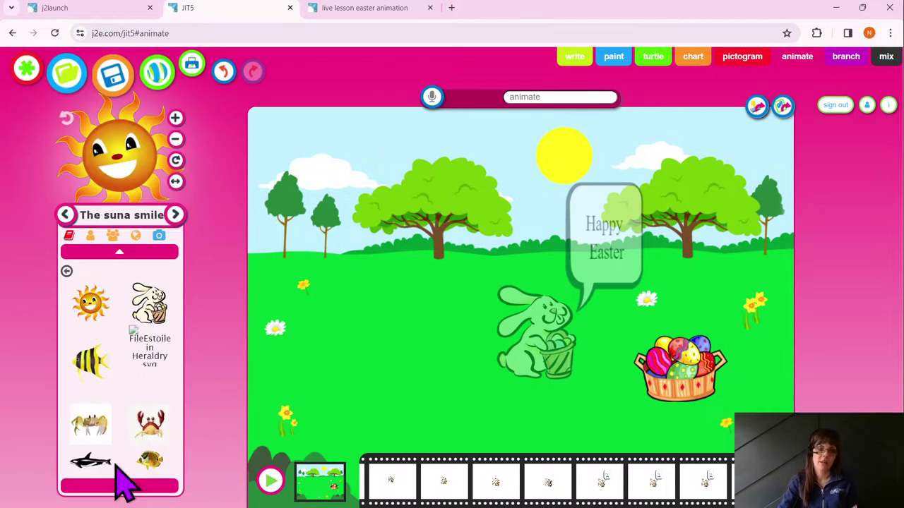
click(148, 304)
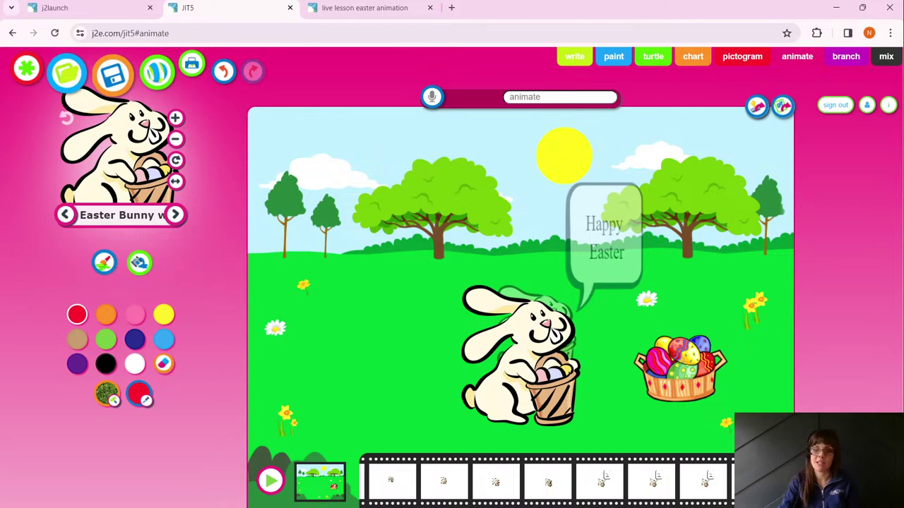
- Shrink the bunny stamp to the size of the ghosted bunny and mirror it horizontally
click(176, 139)
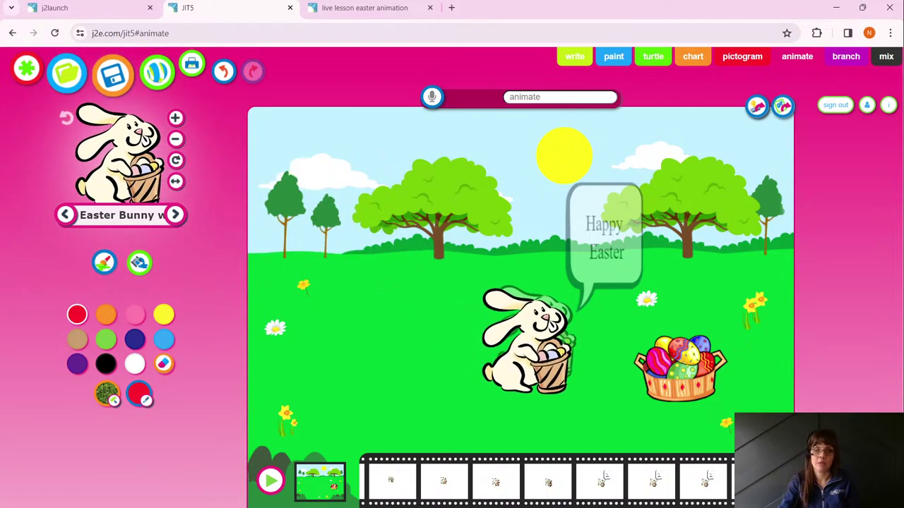
click(176, 139)
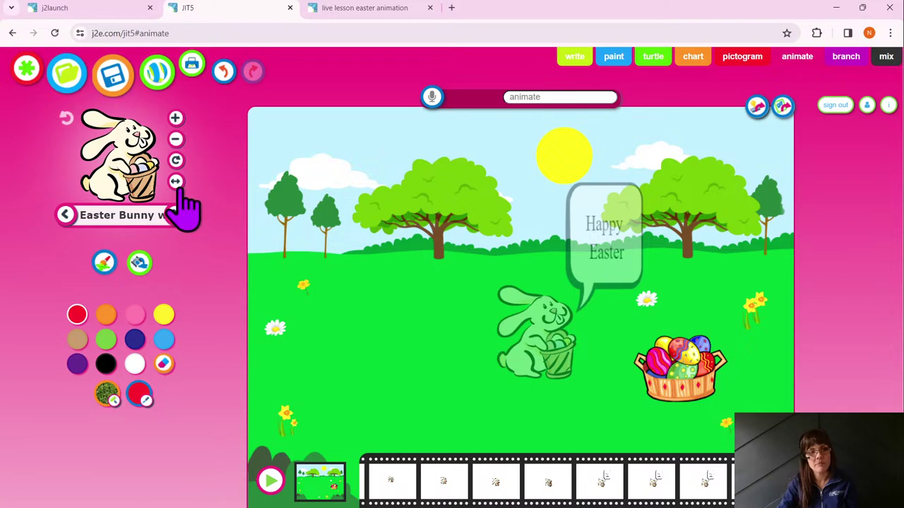
scroll(181, 192, up, 5)
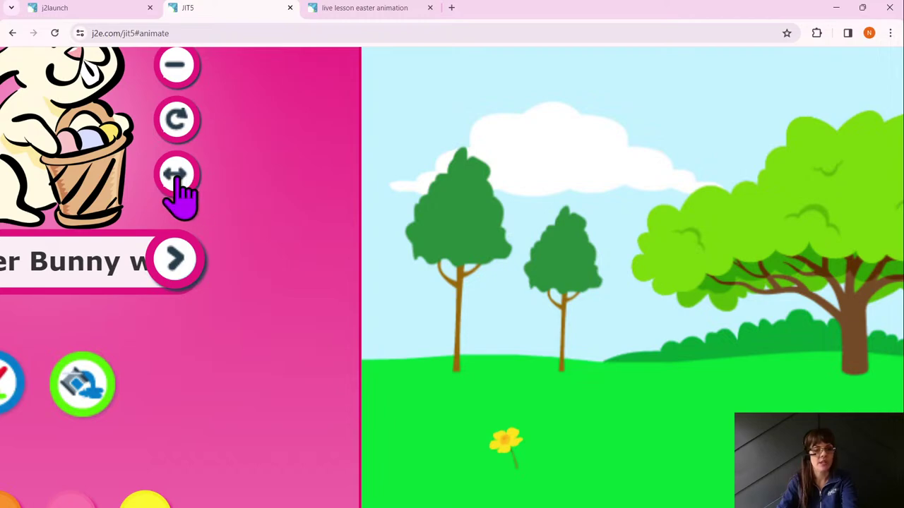
click(178, 180)
scroll(178, 180, down, 5)
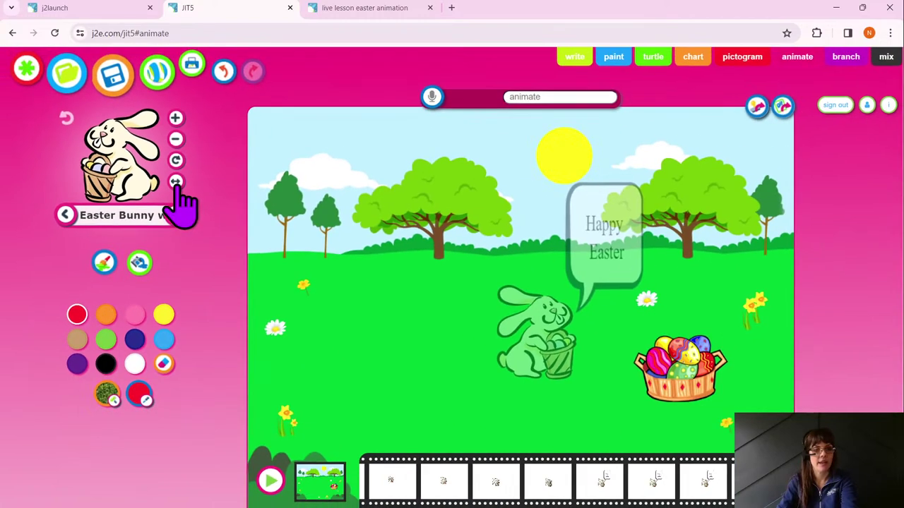
- Stamp the mirrored bunny over the ghosted bunny and add a duplicate of that frame
drag(329, 251, 542, 337)
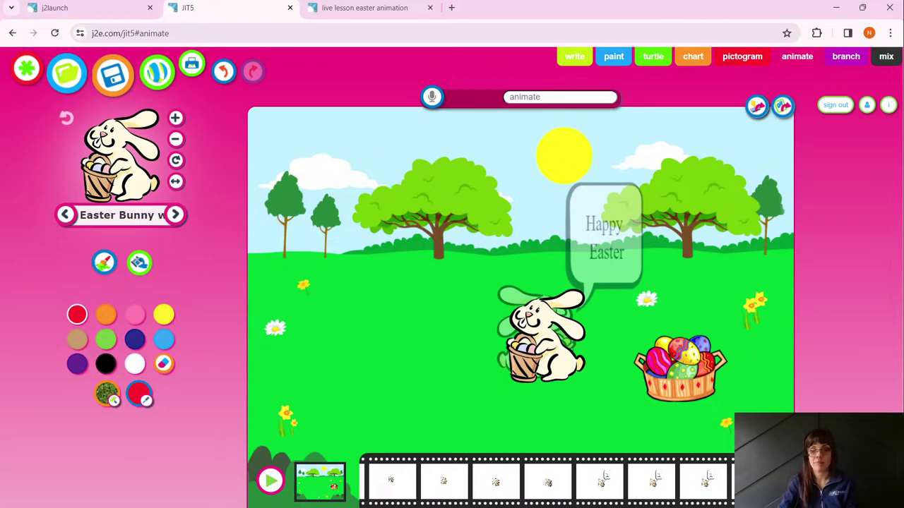
drag(542, 337, 864, 375)
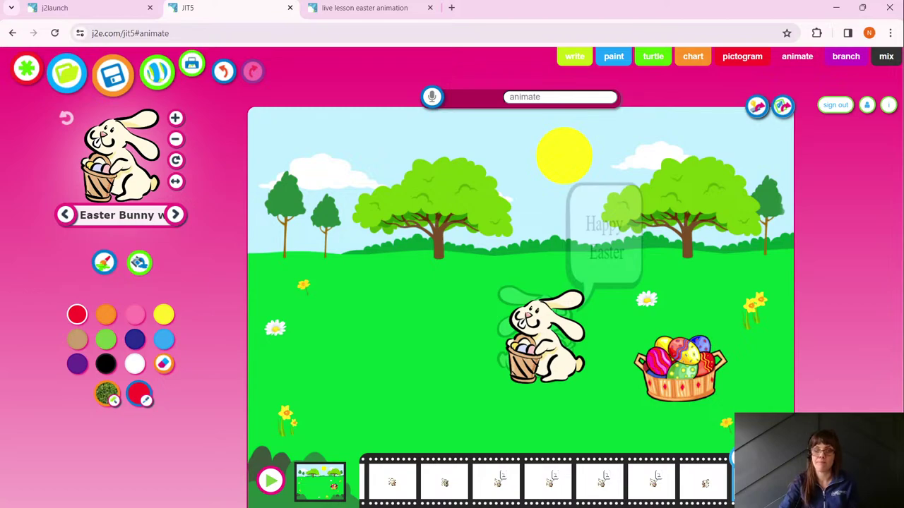
drag(665, 478, 227, 413)
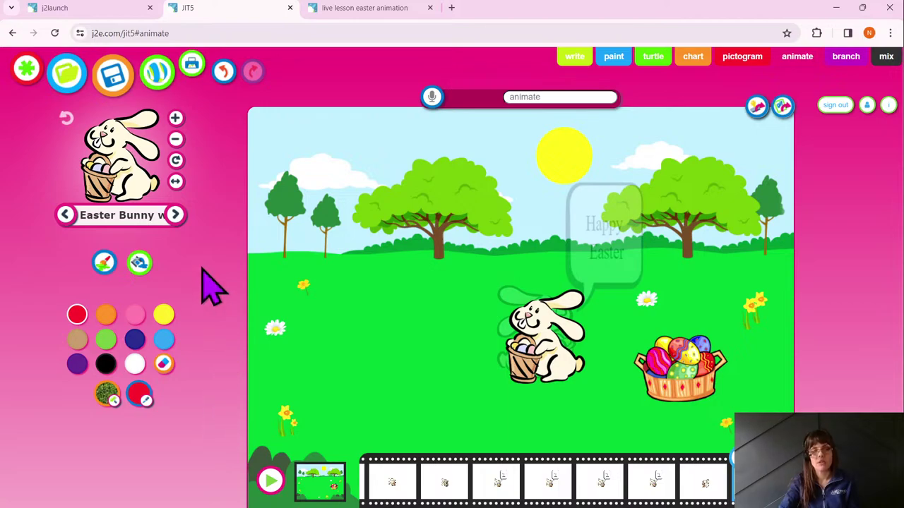
- Choose the bold lettering from the Abc... text stamps and enlarge it by five increments
click(119, 219)
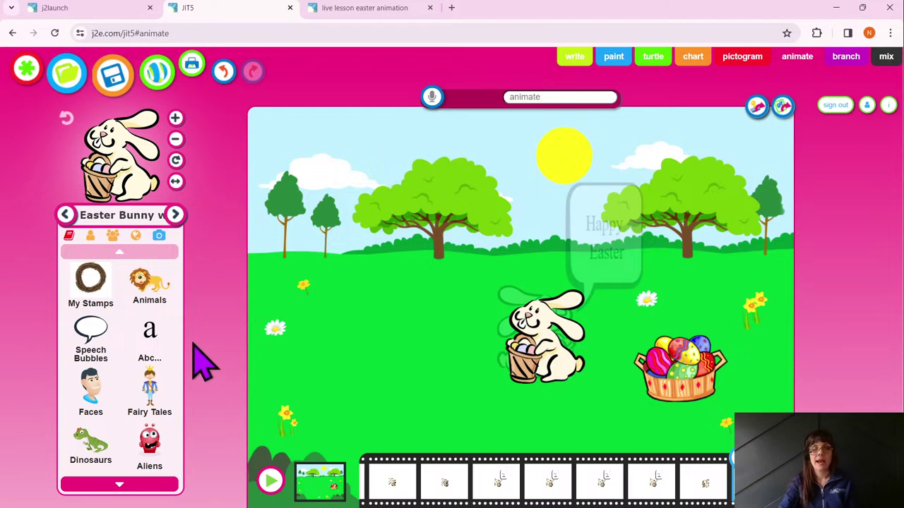
click(150, 345)
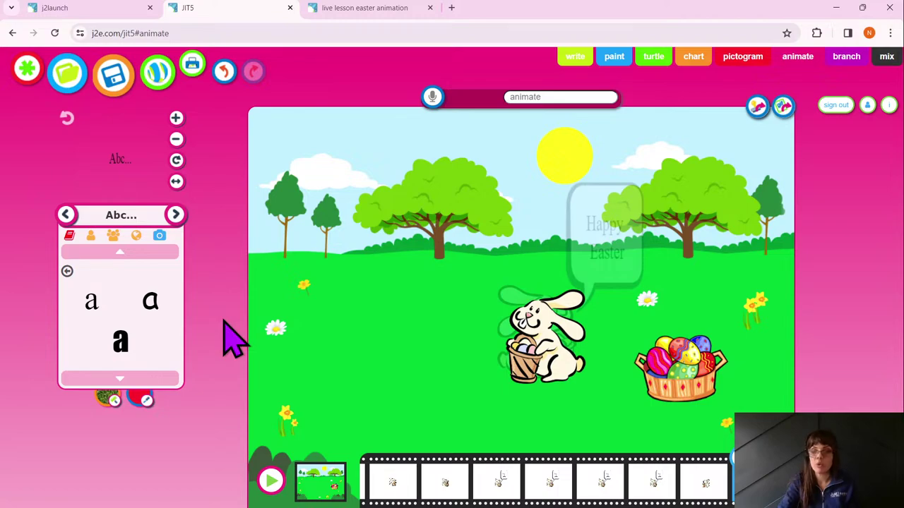
click(121, 345)
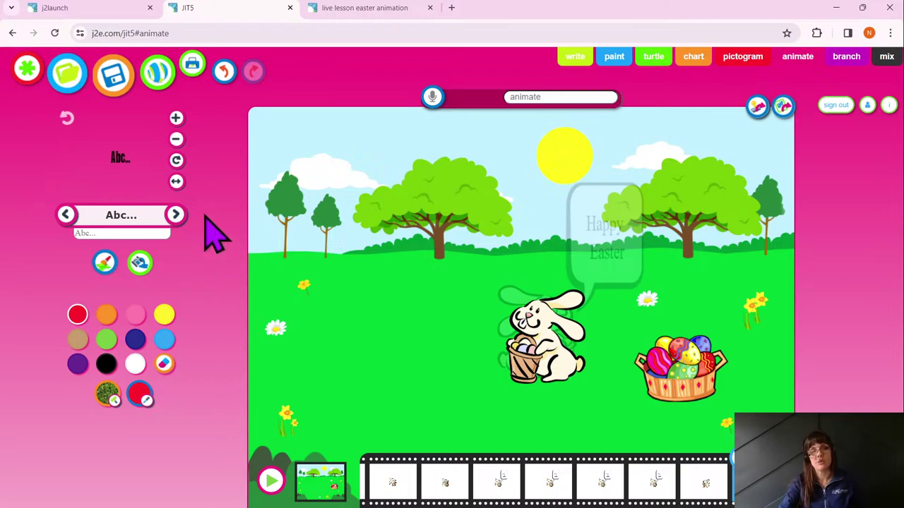
click(177, 118)
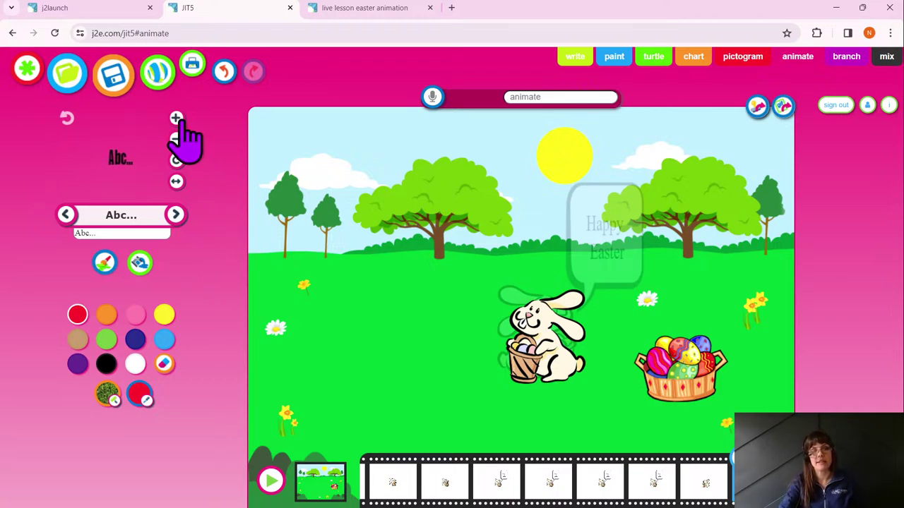
click(177, 119)
click(177, 119)
click(176, 119)
click(176, 118)
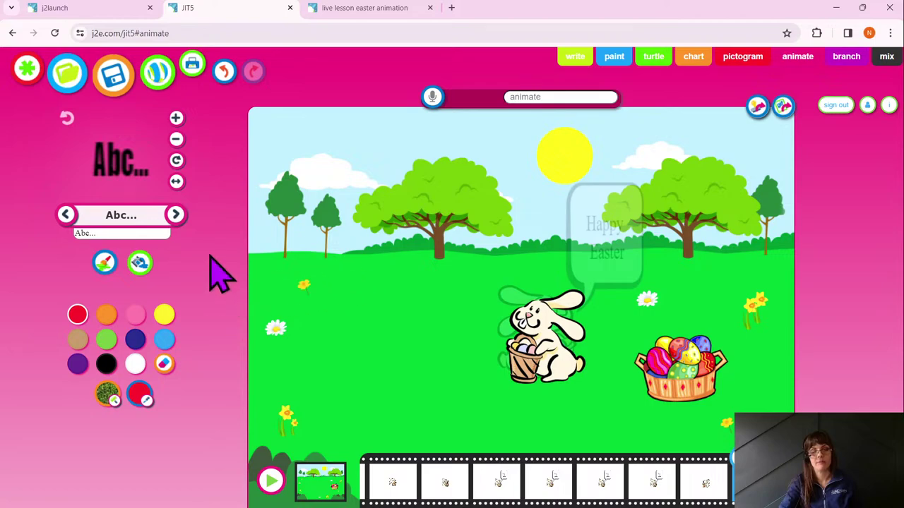
- Replace the text stamp's placeholder with "H" and colour the letter yellow
click(136, 230)
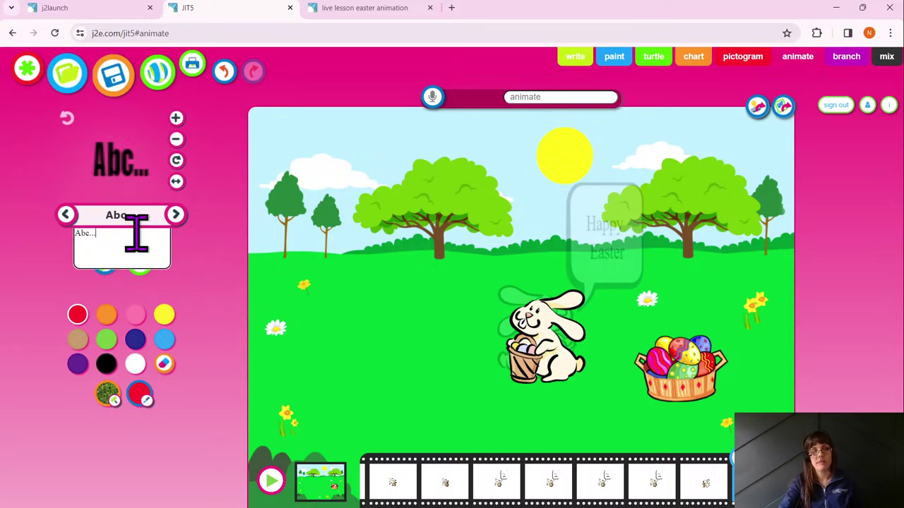
key(ctrl+a)
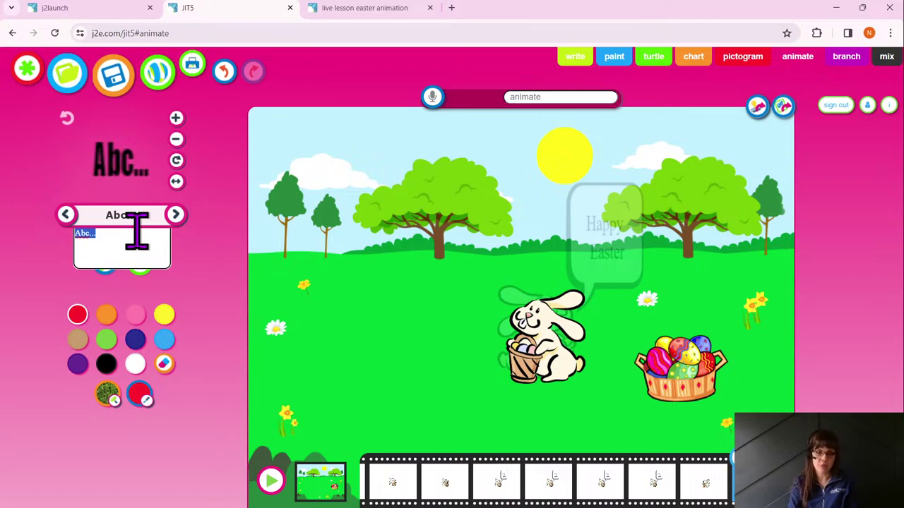
text(H)
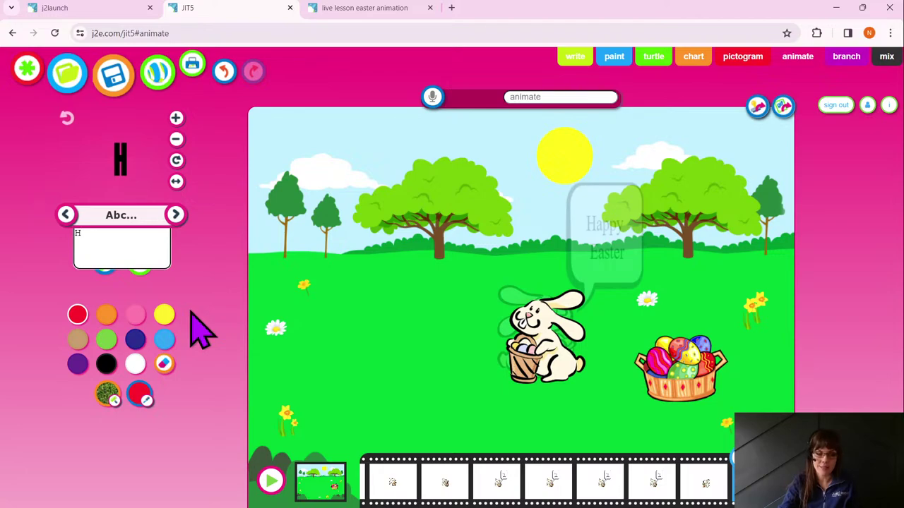
click(106, 316)
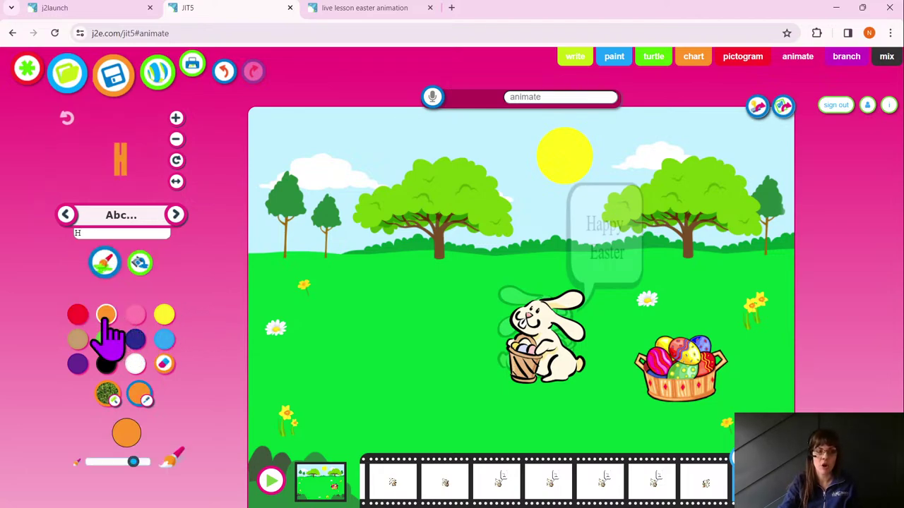
click(168, 318)
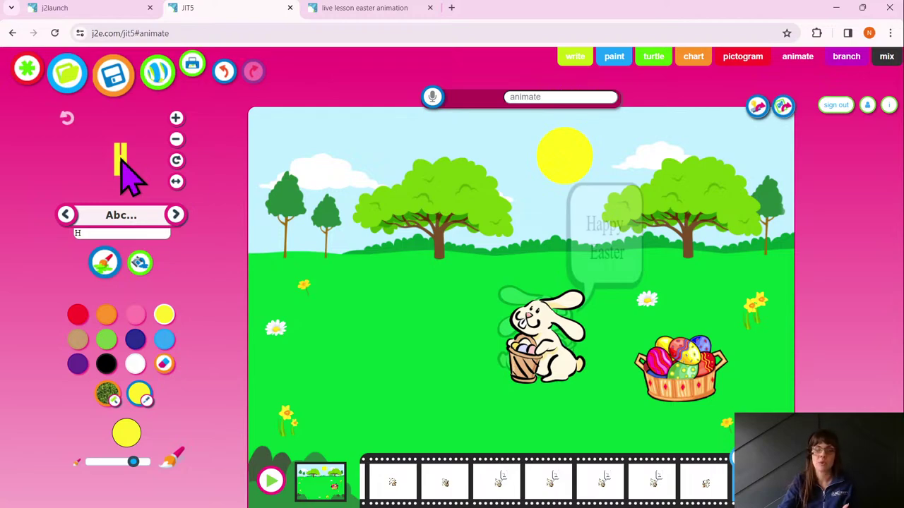
mouse_move(126, 169)
mouse_down()
mouse_move(314, 263)
mouse_move(343, 293)
mouse_move(157, 343)
mouse_up()
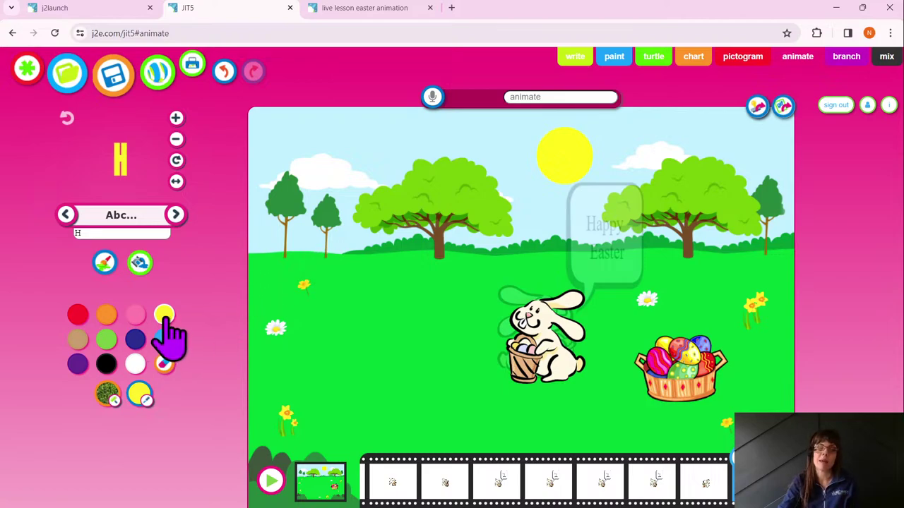
- Stamp the yellow "H" on the grass beside the small orange flower, then duplicate the frame and select the copy
drag(116, 176, 347, 293)
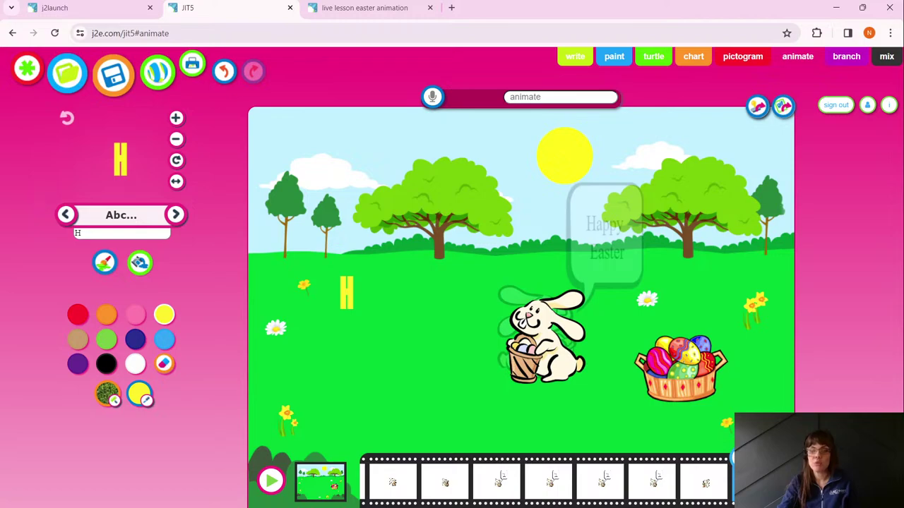
drag(346, 293, 342, 288)
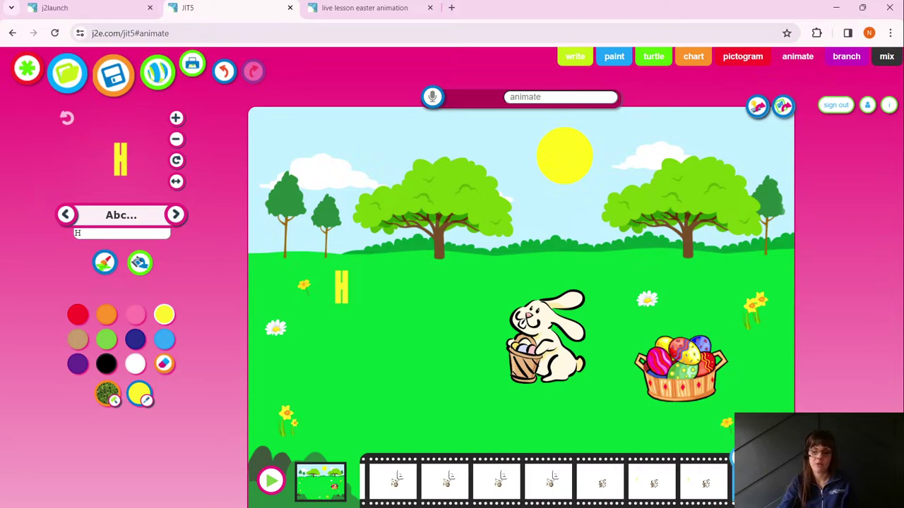
click(654, 484)
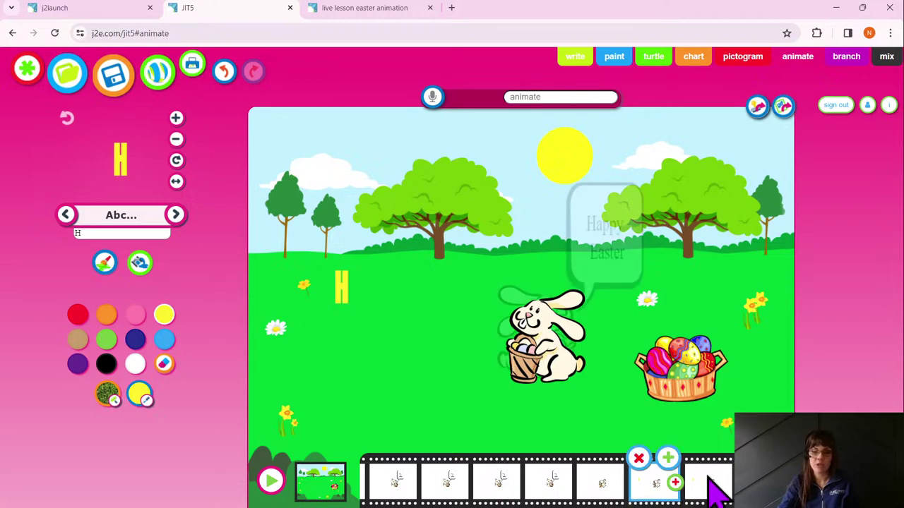
click(685, 486)
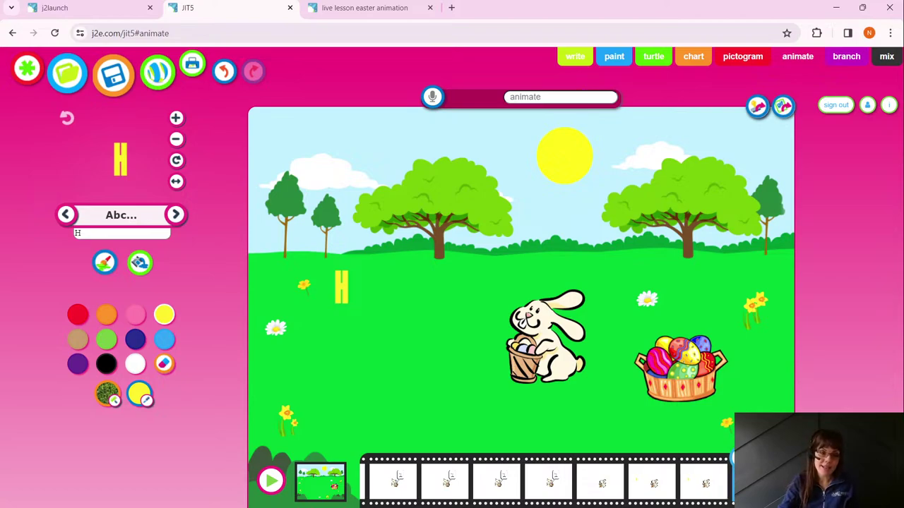
- Change the text stamp to "a" and stamp it directly after the "H" on the grass
click(119, 233)
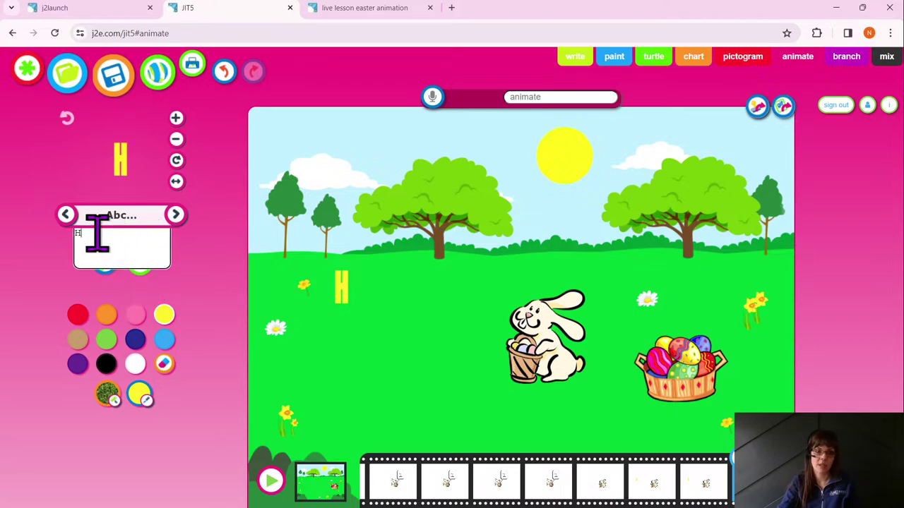
key(BackSpace)
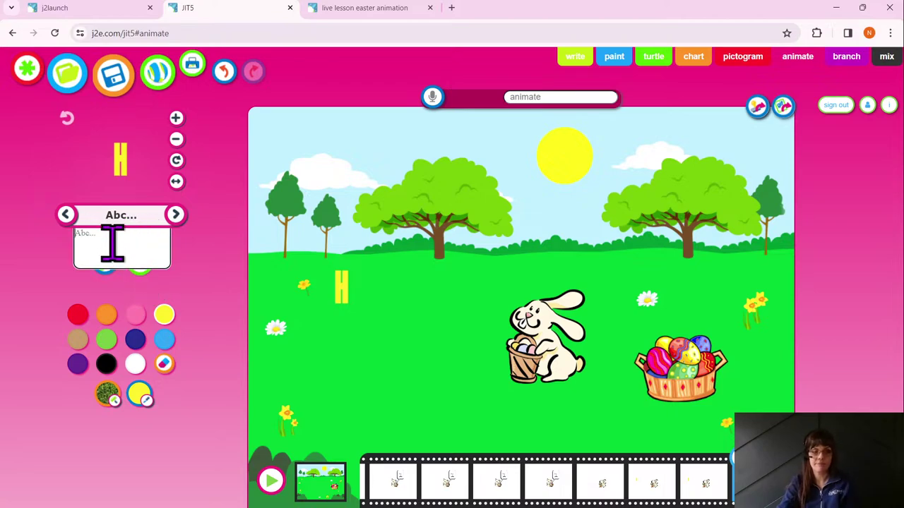
text(a)
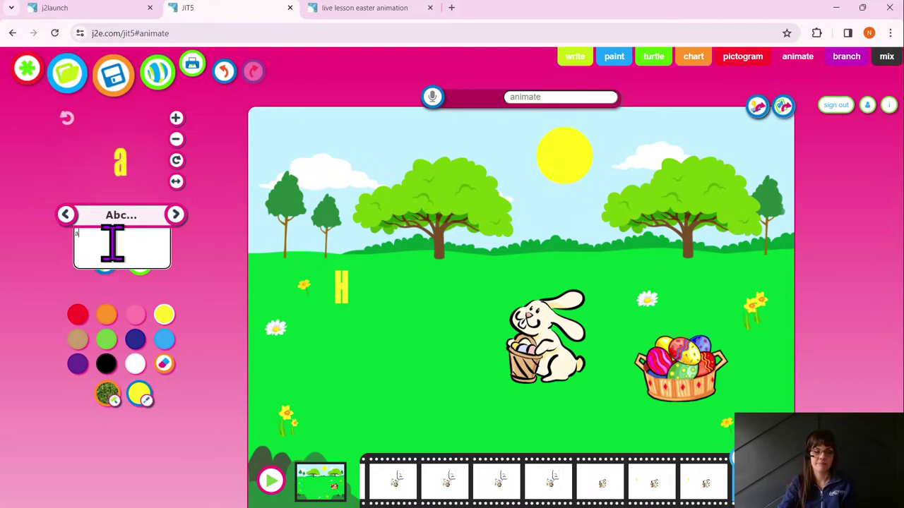
drag(112, 244, 362, 290)
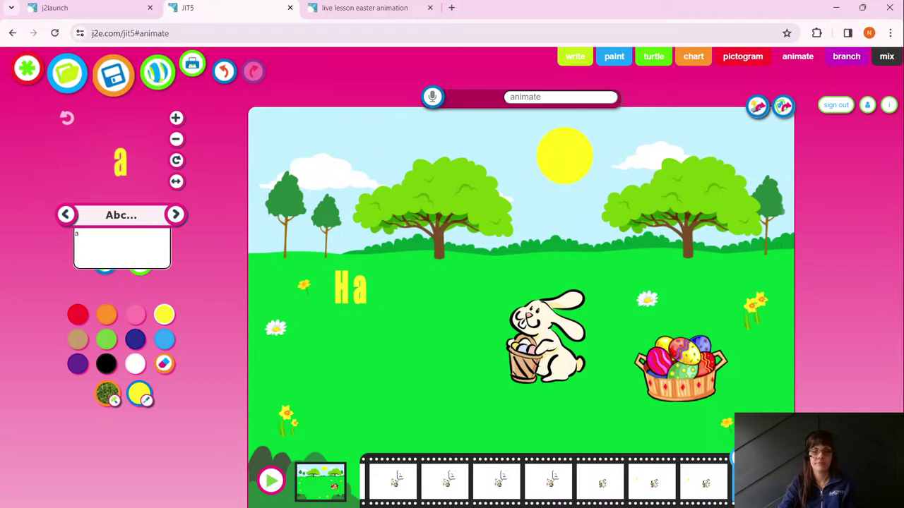
- Change the text stamp to "p" and stamp it twice after "Ha", each letter in its own duplicated frame
drag(112, 244, 442, 395)
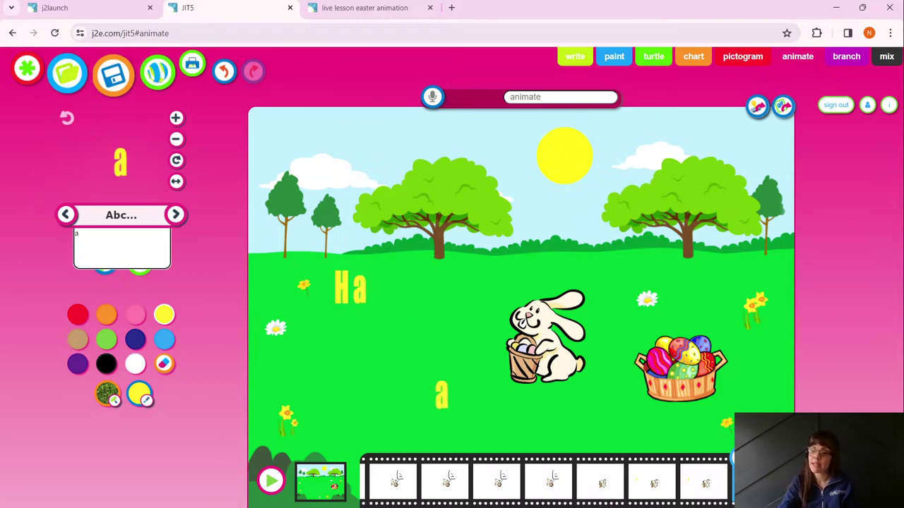
key(Delete)
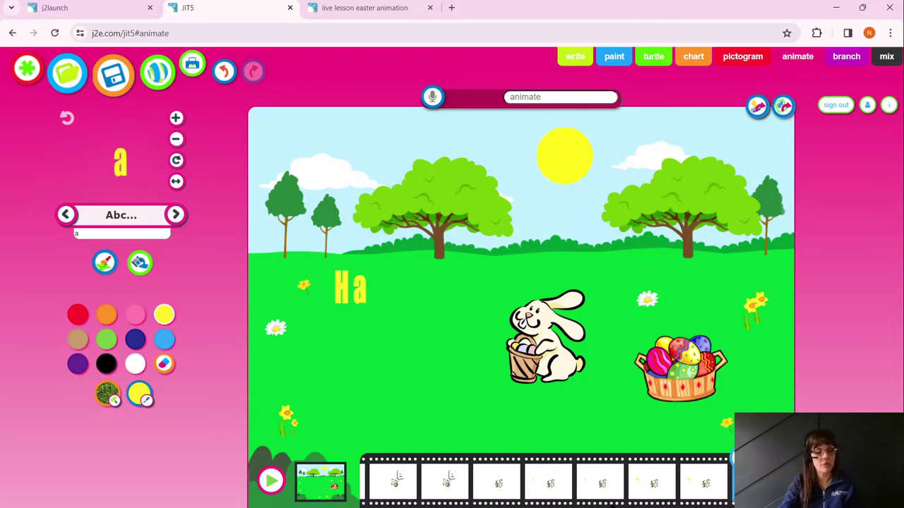
click(118, 227)
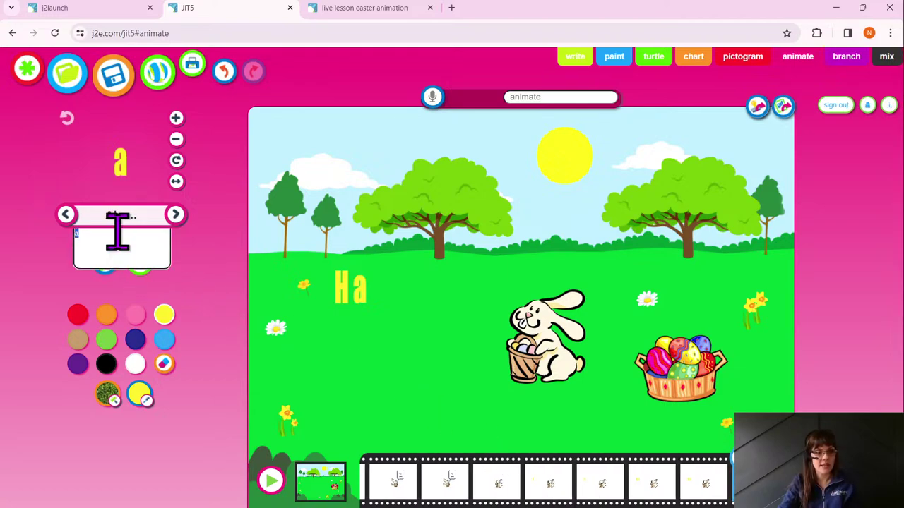
text(p)
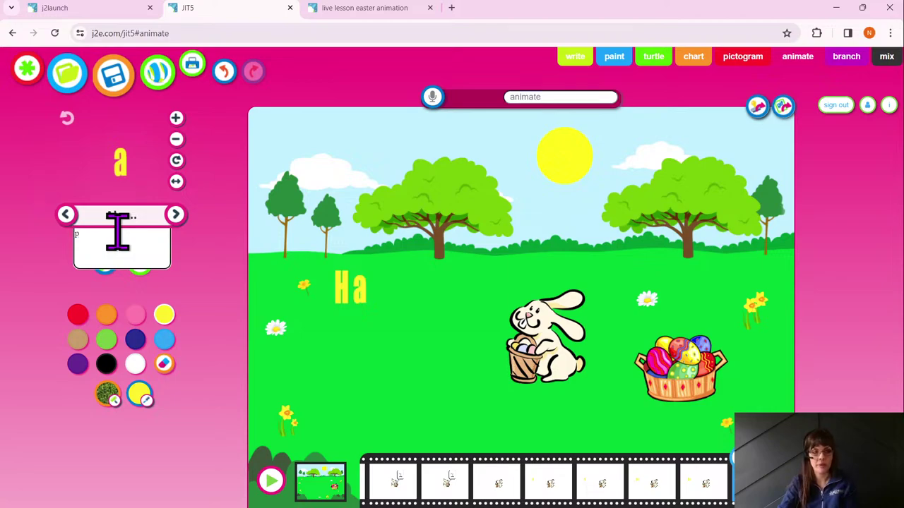
key(Return)
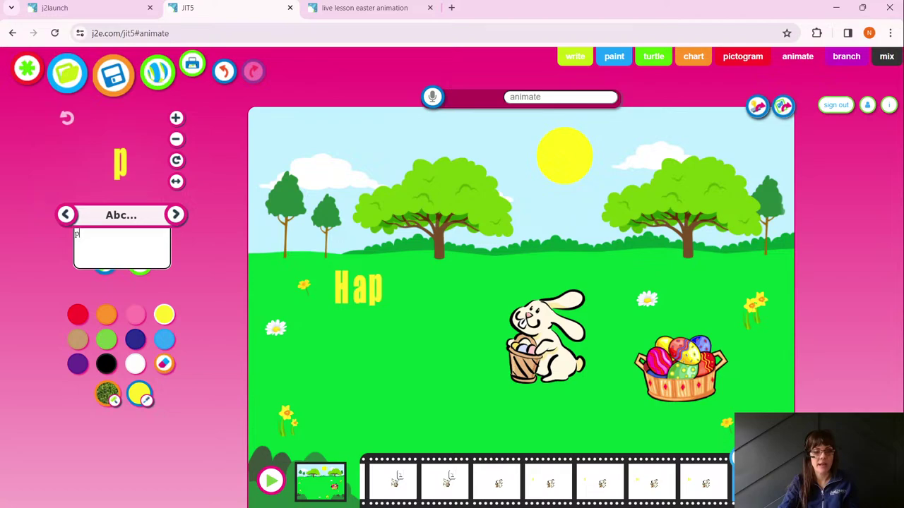
key(Return)
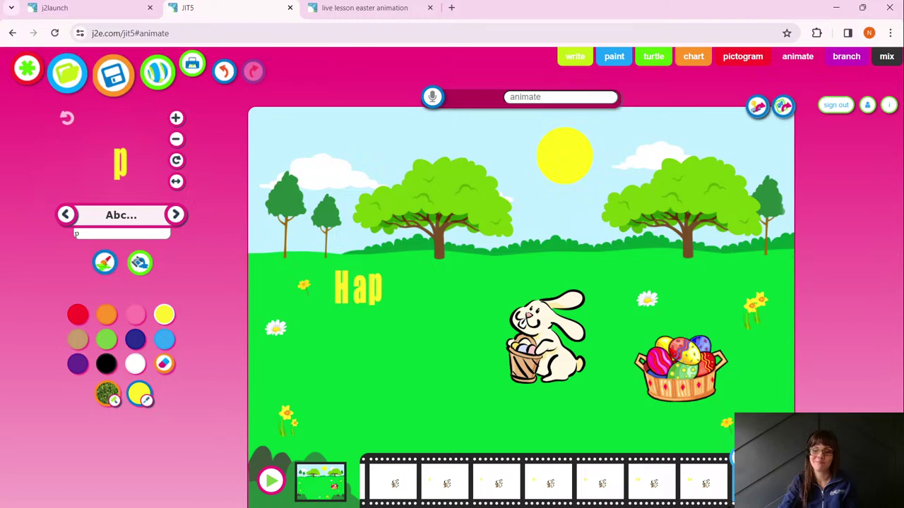
drag(694, 491, 388, 286)
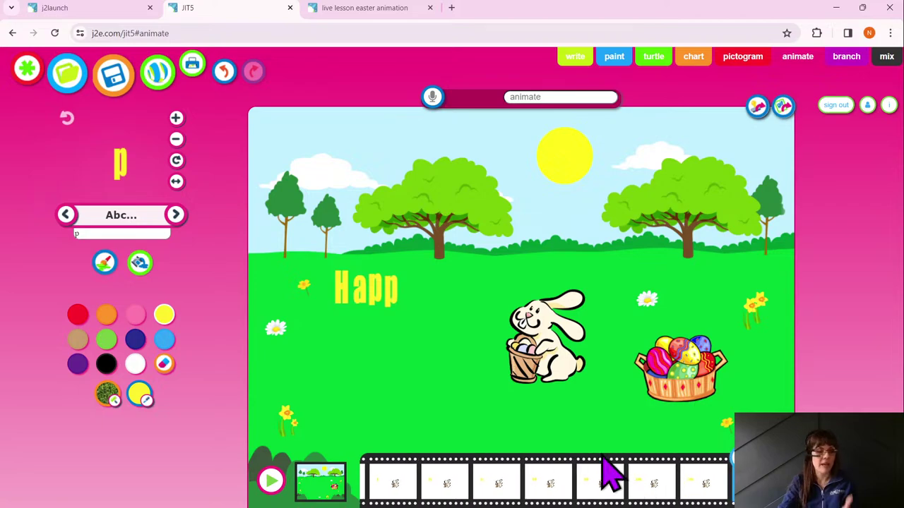
- Change the text stamp to "y" and stamp it after "Happ" on the grass to complete the word
click(126, 233)
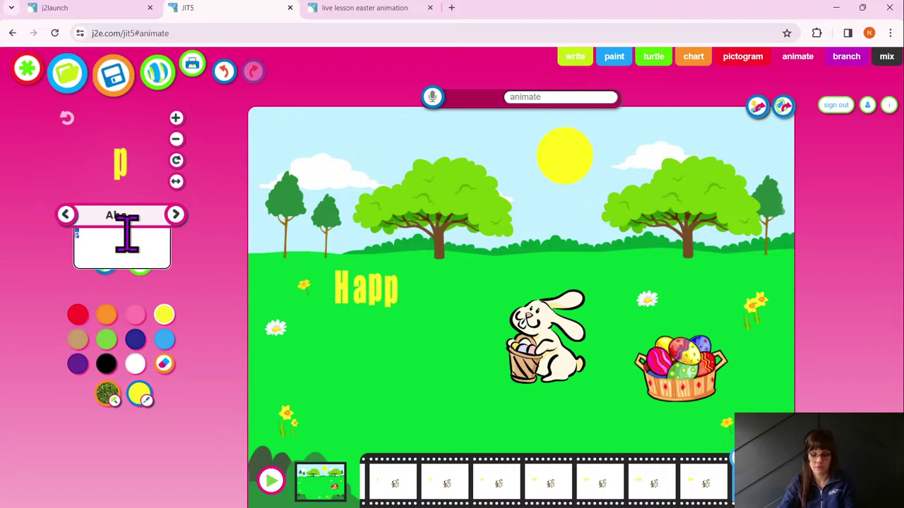
text(y)
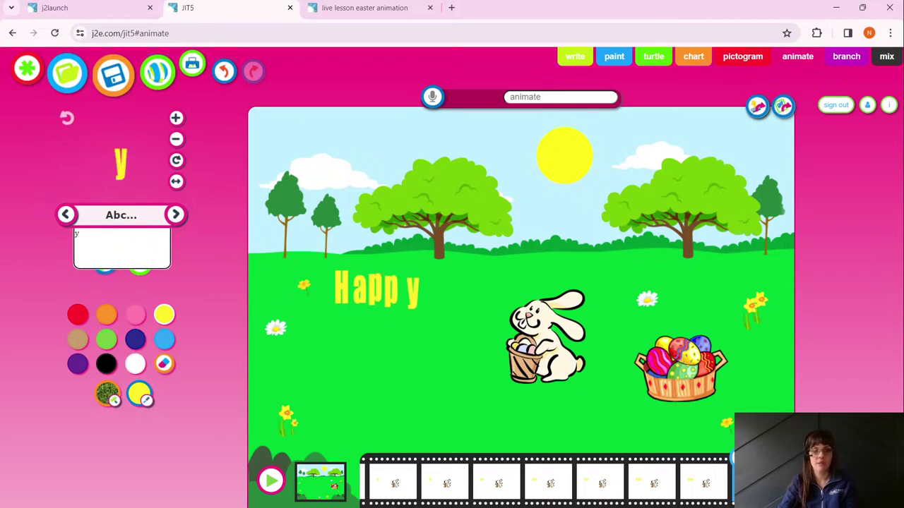
click(405, 290)
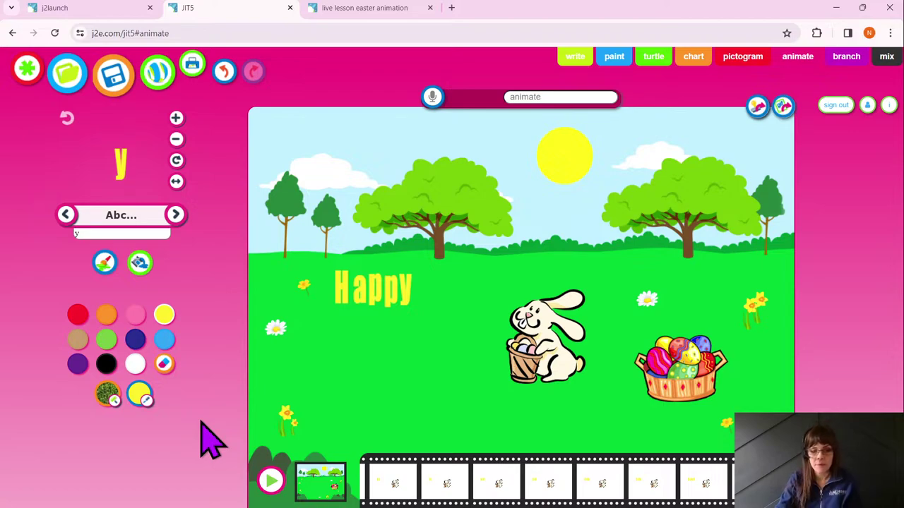
- Play the animation to review the bunny's movement and the letter-by-letter "Happy" sequence, and inspect the frame strip
click(270, 482)
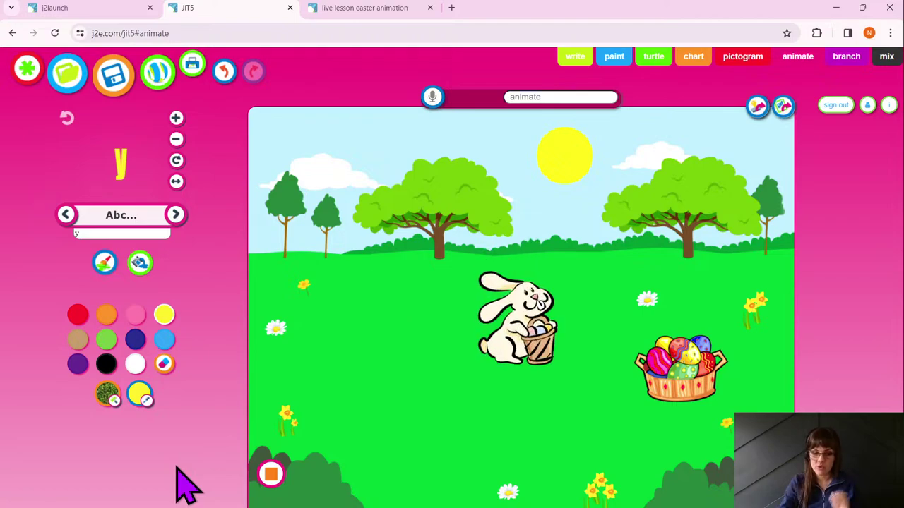
click(272, 474)
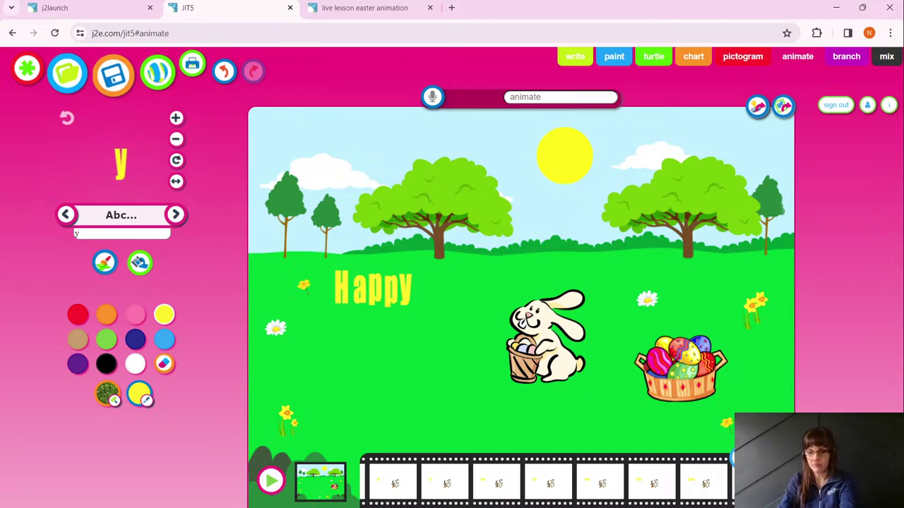
scroll(709, 494, up, 5)
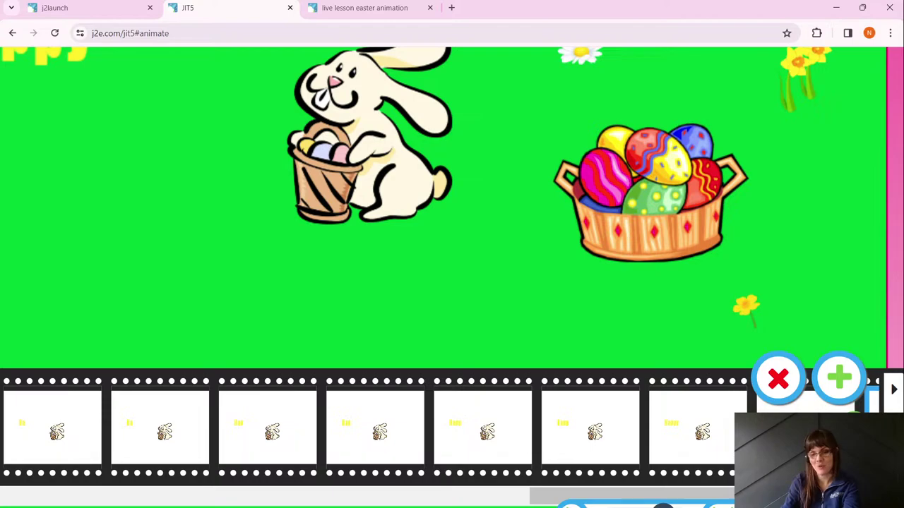
key(Escape)
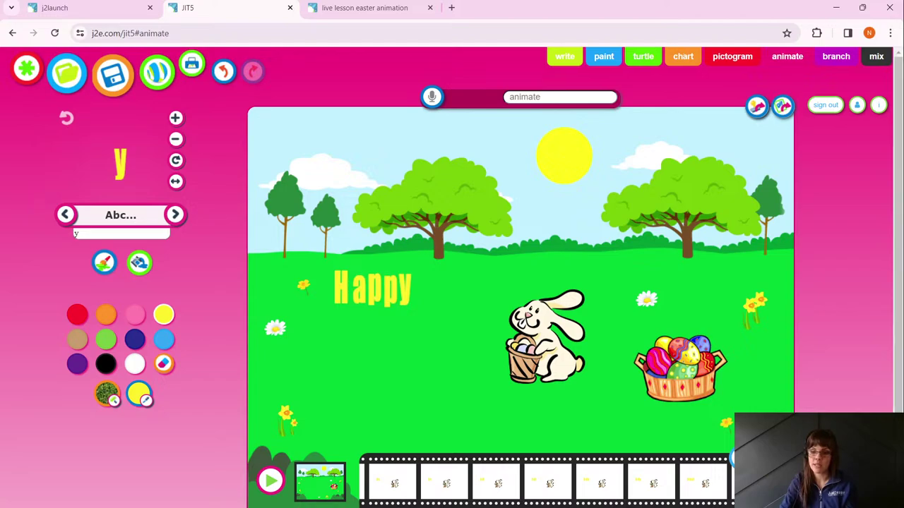
click(272, 481)
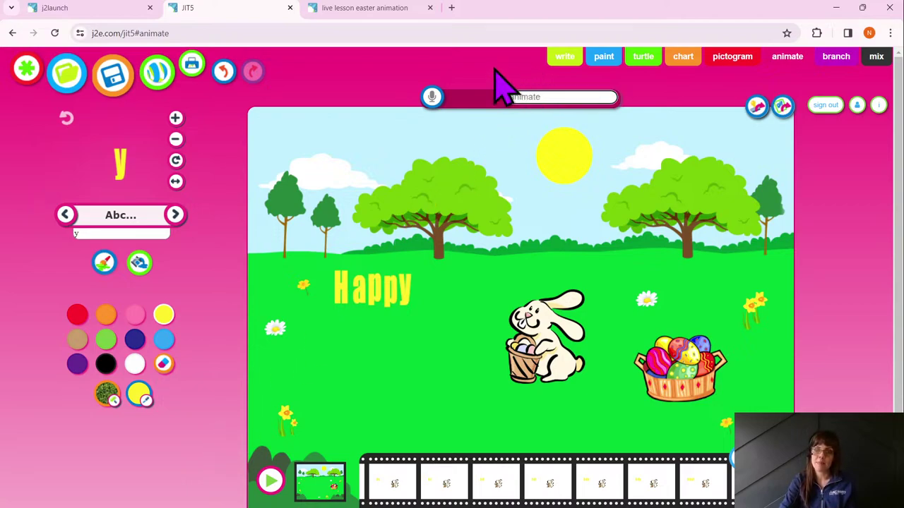
- Name the file "easter animation" and save it
text(easter)
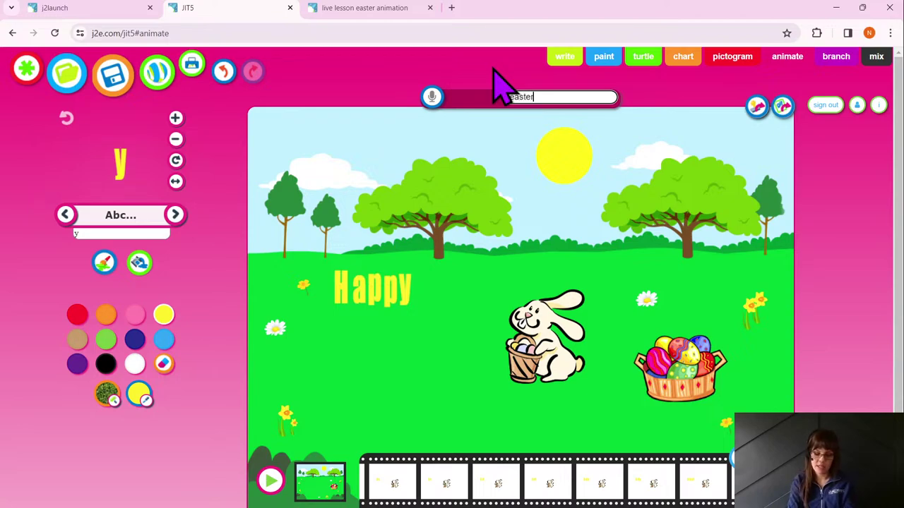
text( animation)
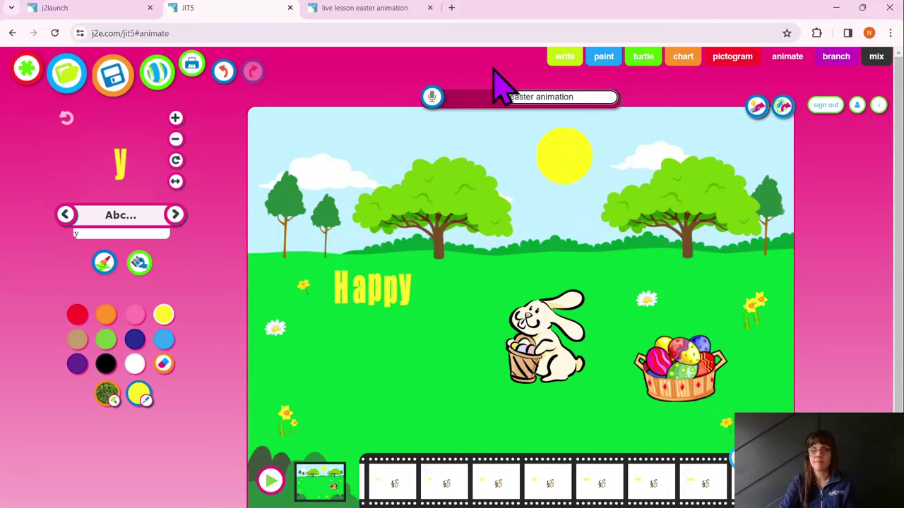
click(122, 98)
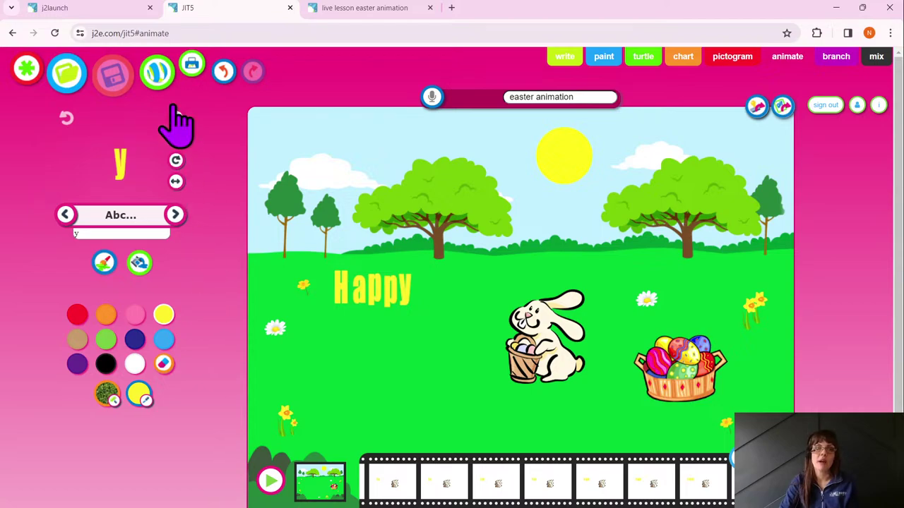
- Open the saved "easter animation" from my files in view mode and play it
click(100, 11)
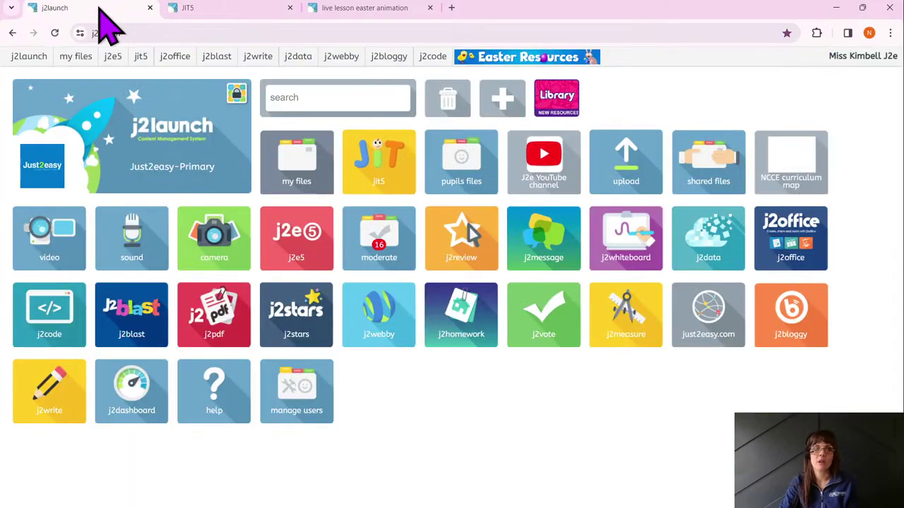
click(307, 173)
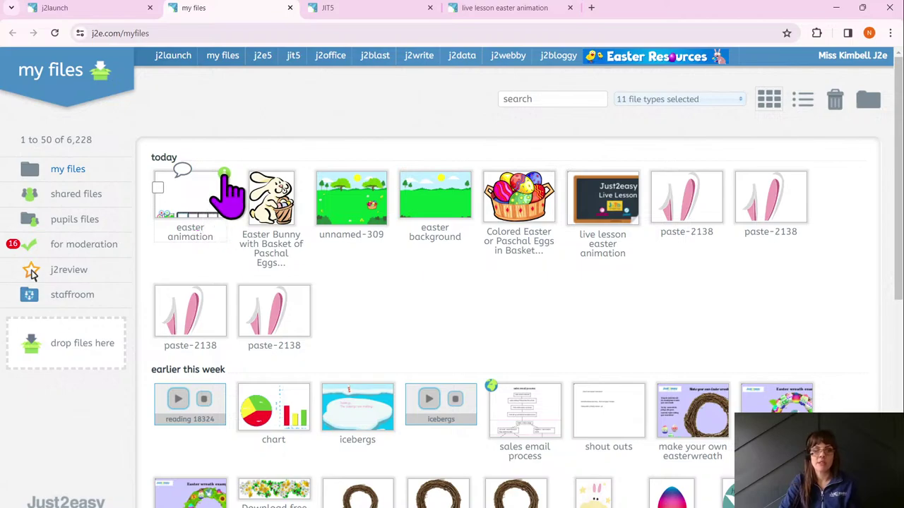
click(224, 175)
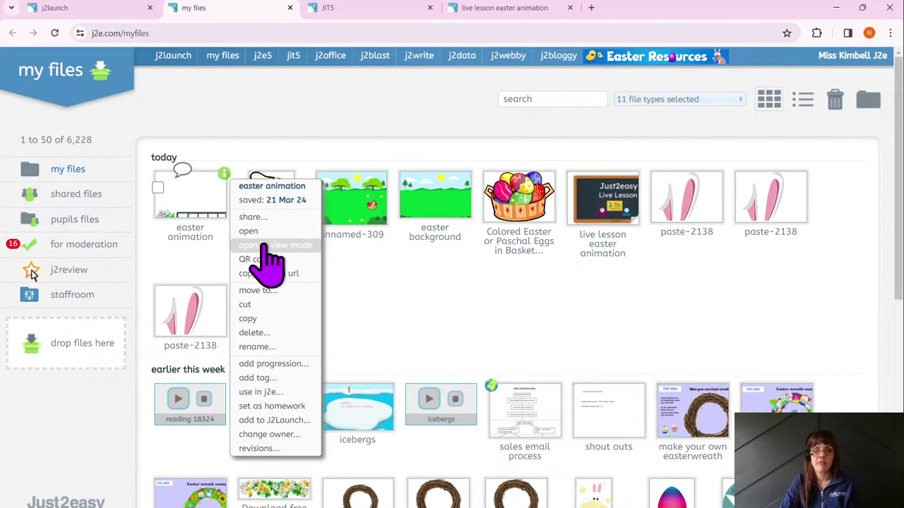
click(311, 247)
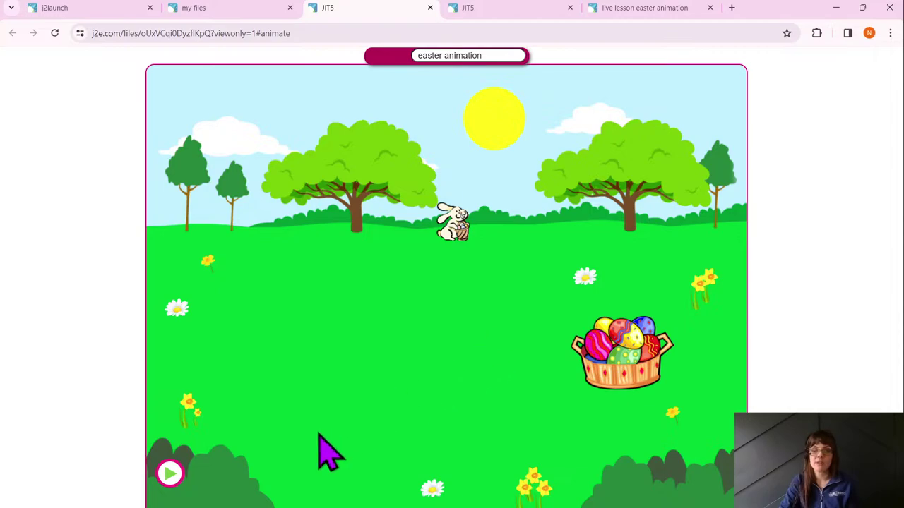
click(170, 473)
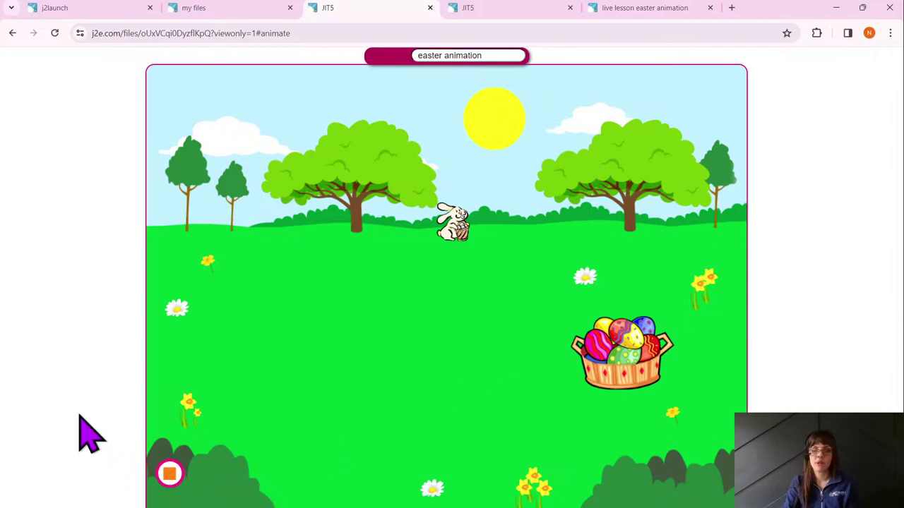